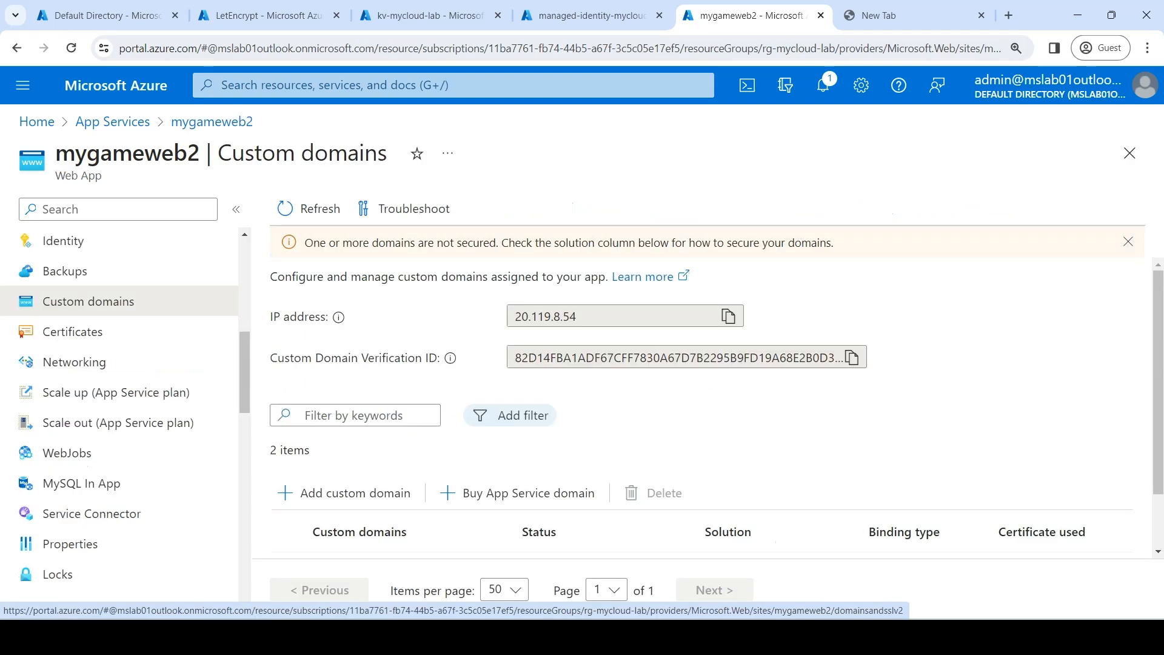
- Copy game.clouds-hub.com from the Azure custom domains table and load it in the new browser tab
{"action": "scroll", "coordinate": [793, 447], "scroll_direction": "down", "scroll_amount": 1}
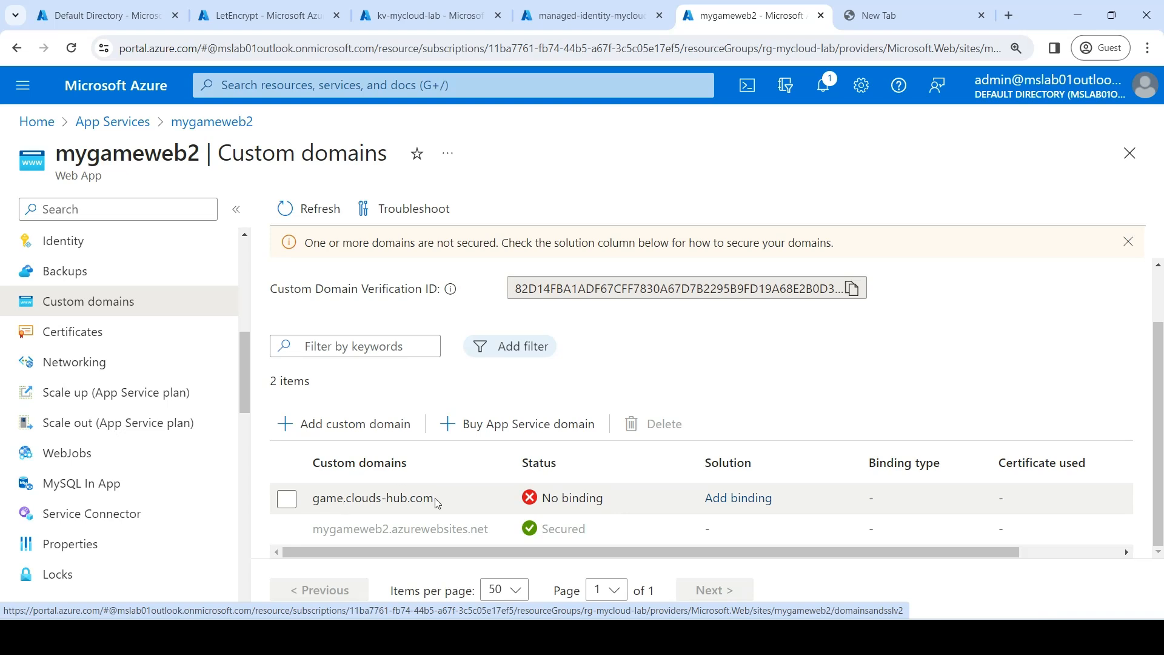
{"action": "left_click_drag", "start_coordinate": [433, 499], "coordinate": [314, 504]}
{"action": "key", "text": "ctrl+c"}
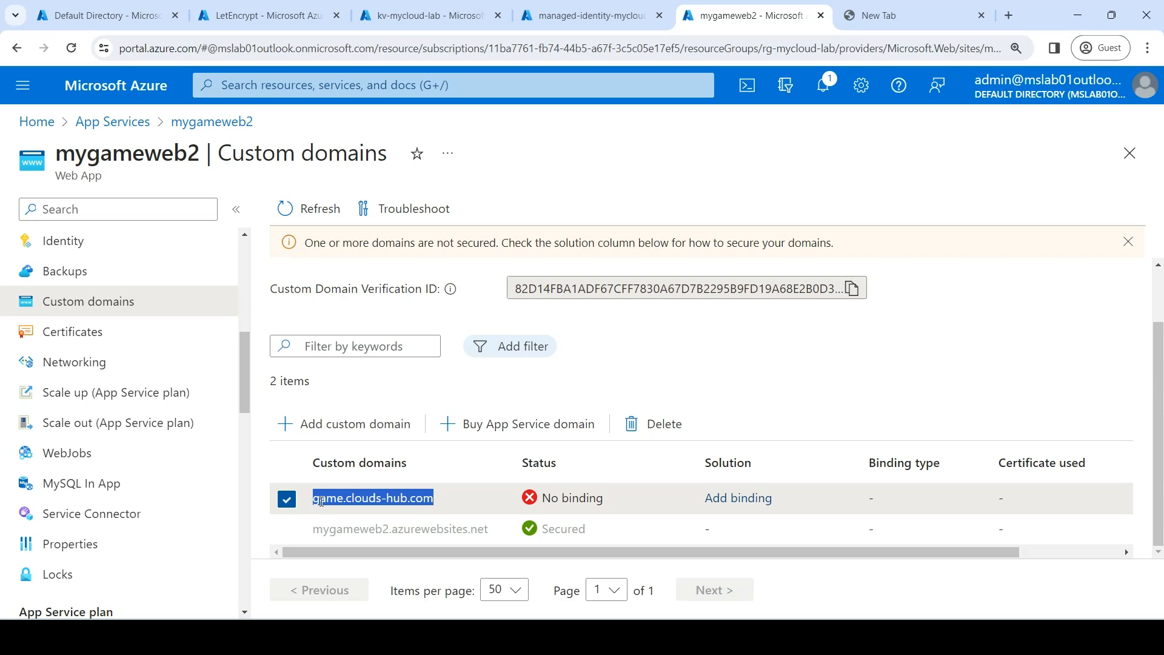
{"action": "left_click", "coordinate": [960, 17]}
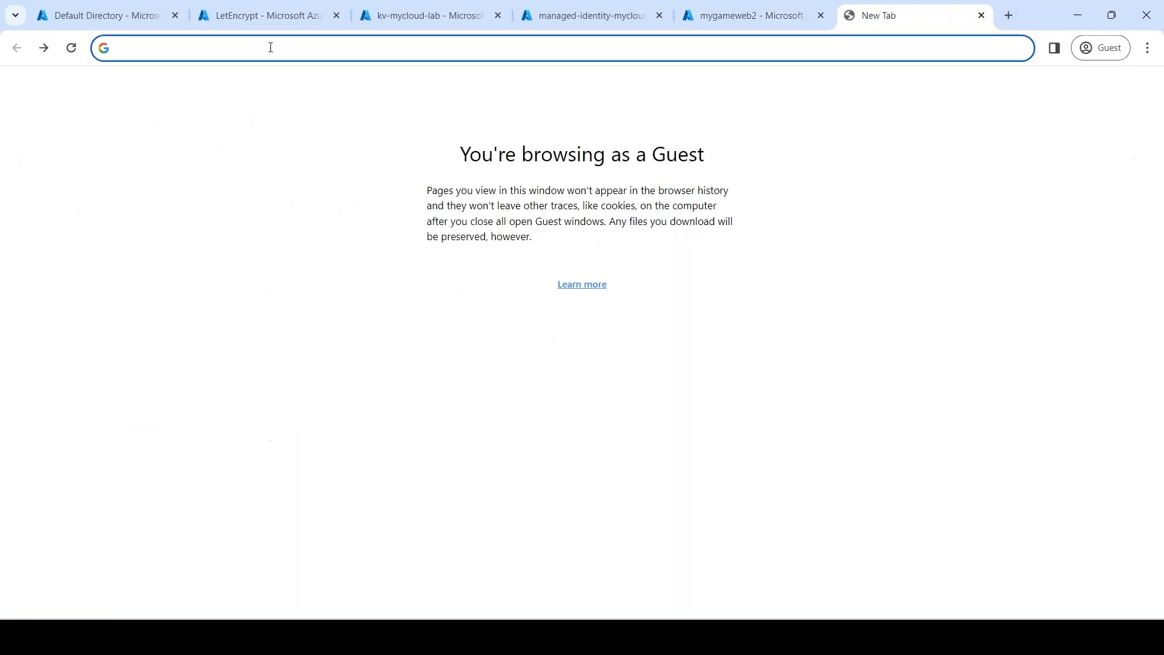
{"action": "key", "text": "ctrl+v"}
{"action": "key", "text": "Return"}
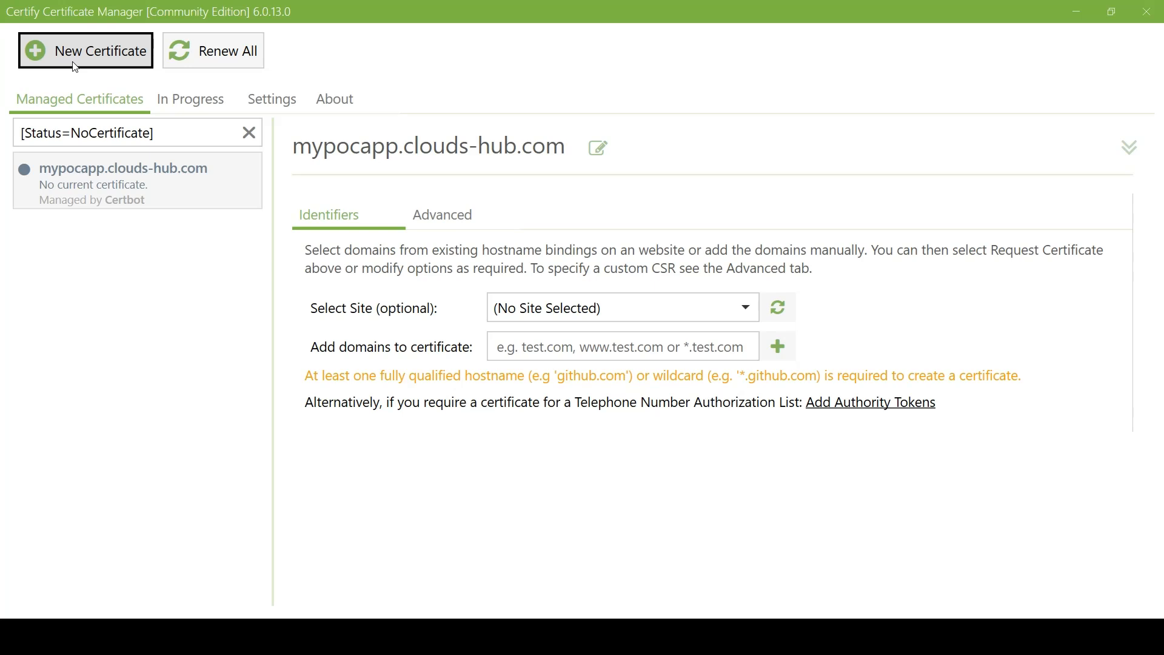
- Start a new certificate and register the admin e-mail as a Let's Encrypt contact, accepting the terms
{"action": "left_click", "coordinate": [73, 64]}
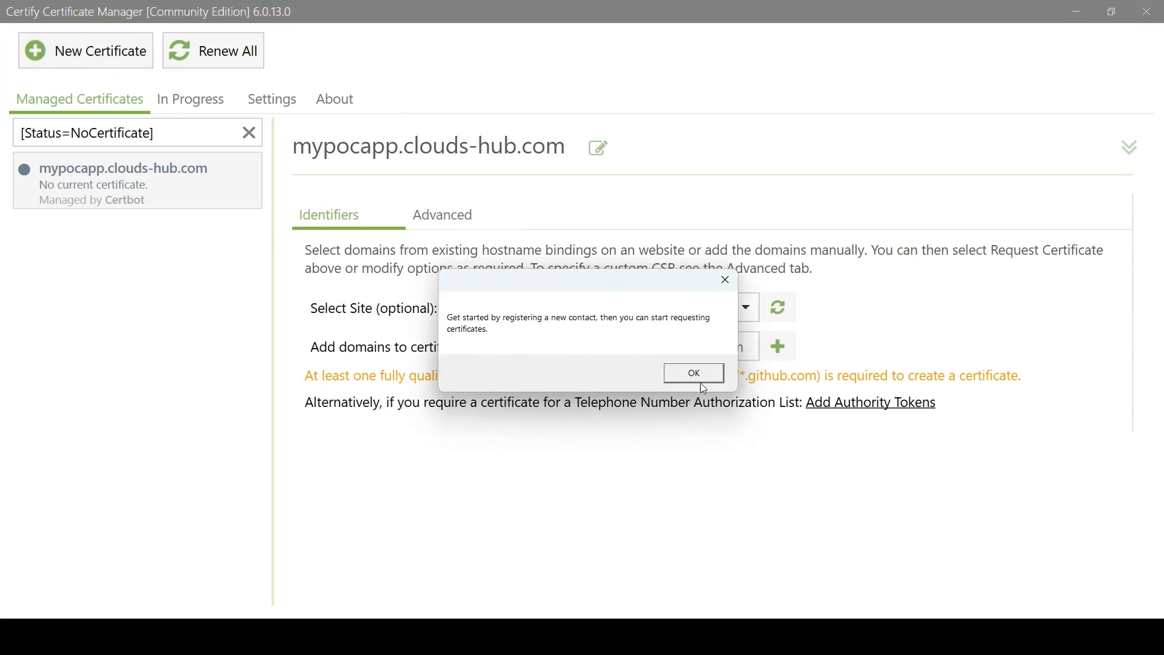
{"action": "left_click", "coordinate": [680, 378]}
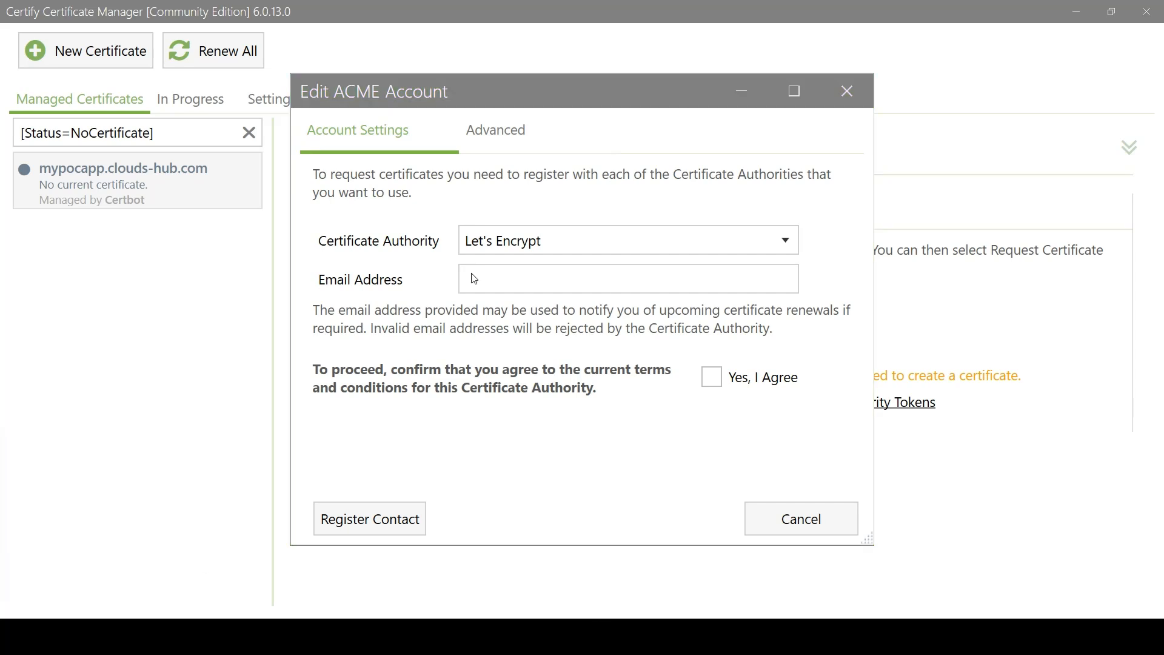
{"action": "left_click", "coordinate": [572, 285]}
{"action": "key", "text": "ctrl+v"}
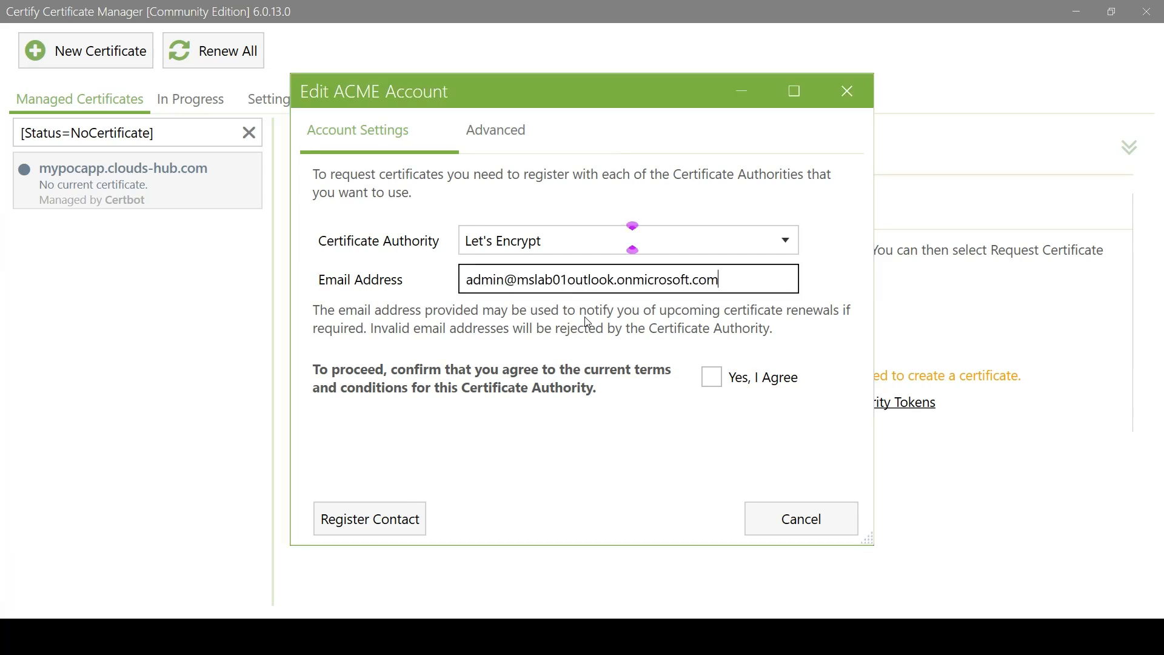
{"action": "left_click", "coordinate": [713, 382]}
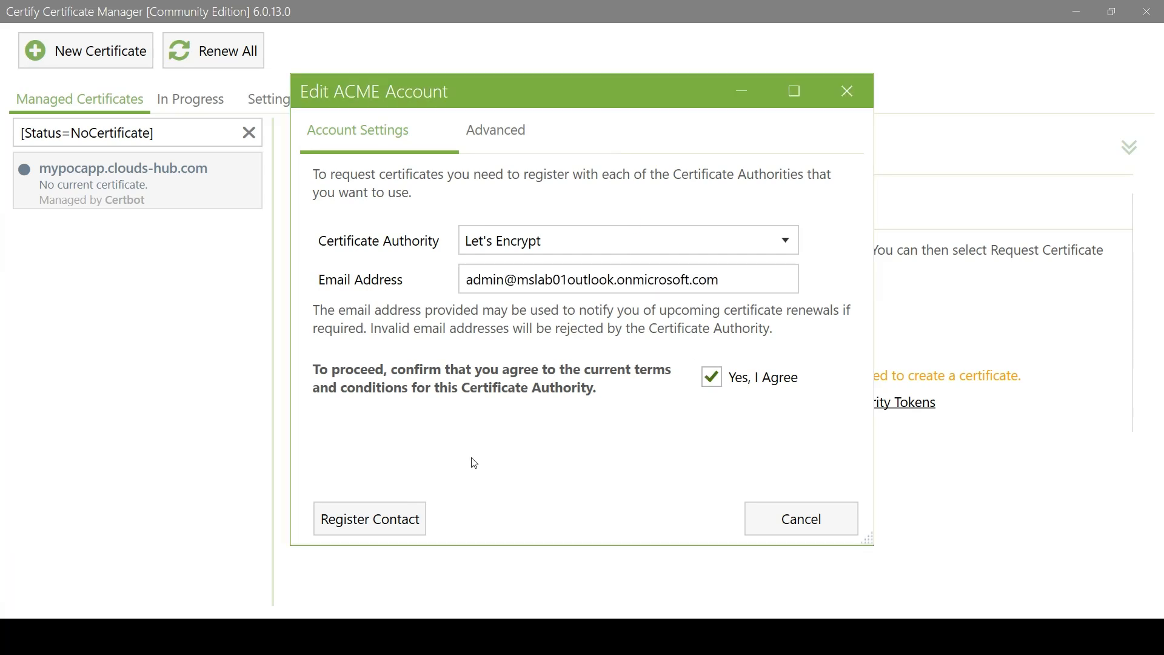
{"action": "left_click", "coordinate": [406, 516]}
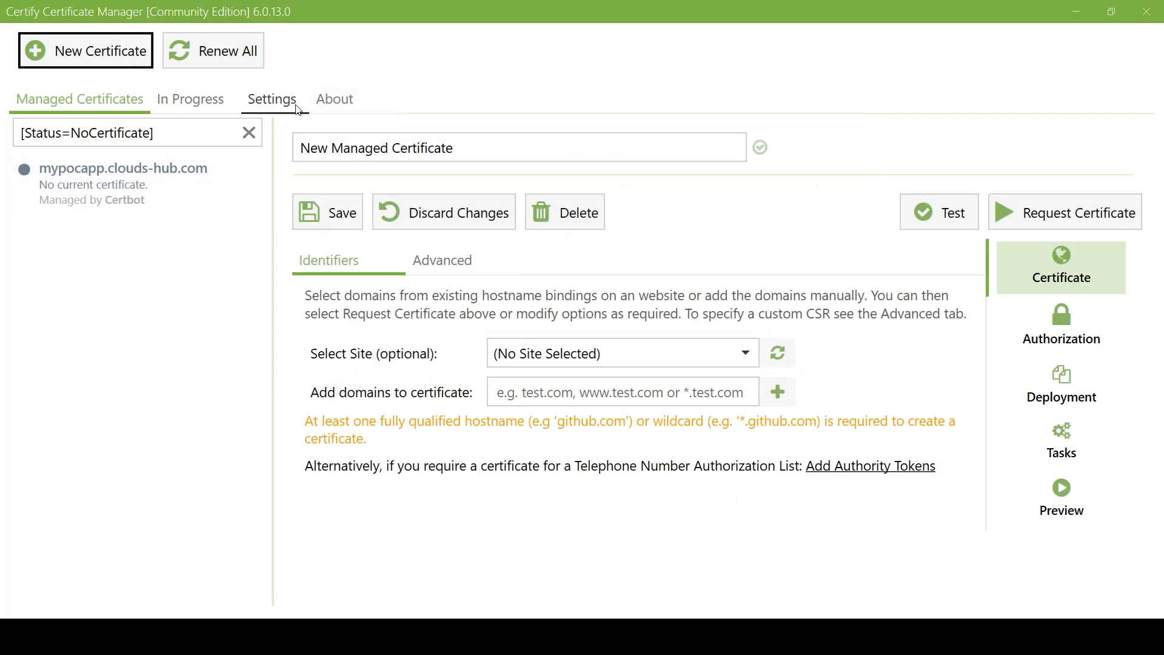
- Verify the Let's Encrypt Production account under Settings > Certificate Authorities, then return to Managed Certificates
{"action": "left_click", "coordinate": [292, 102]}
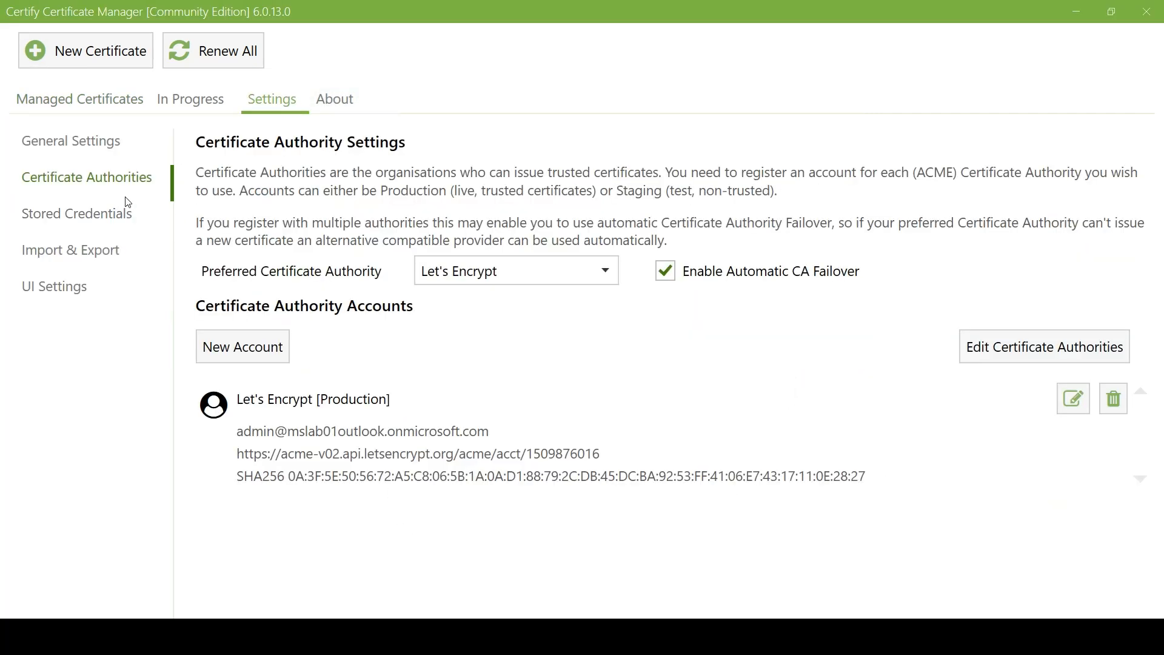
{"action": "left_click", "coordinate": [304, 444]}
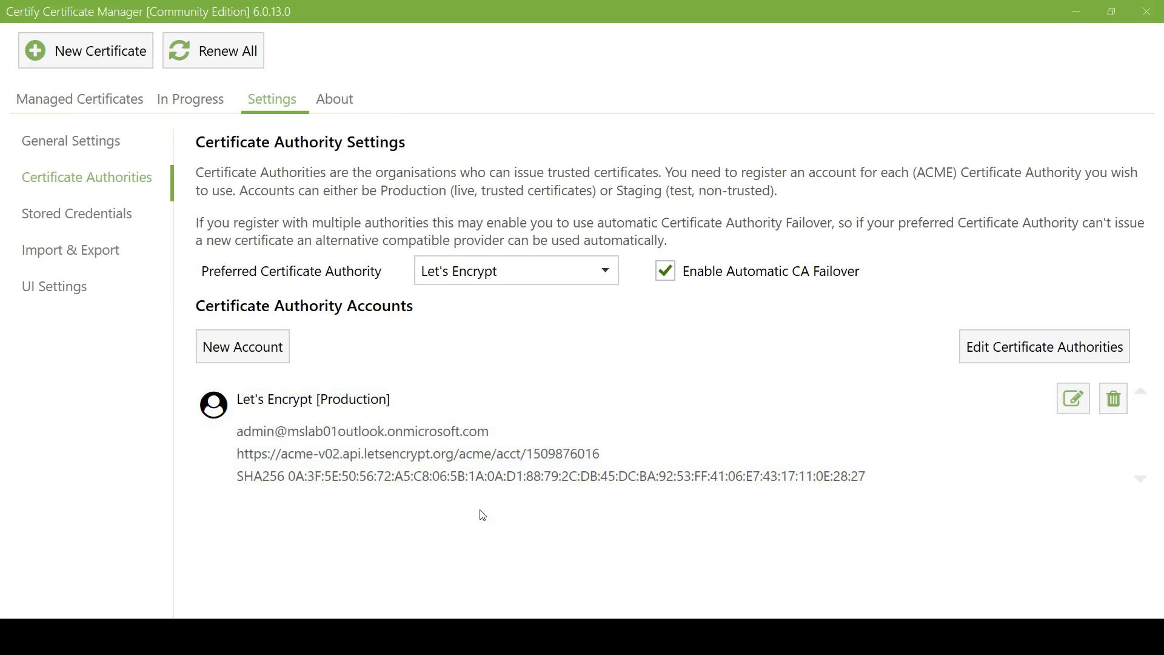
{"action": "left_click", "coordinate": [80, 107]}
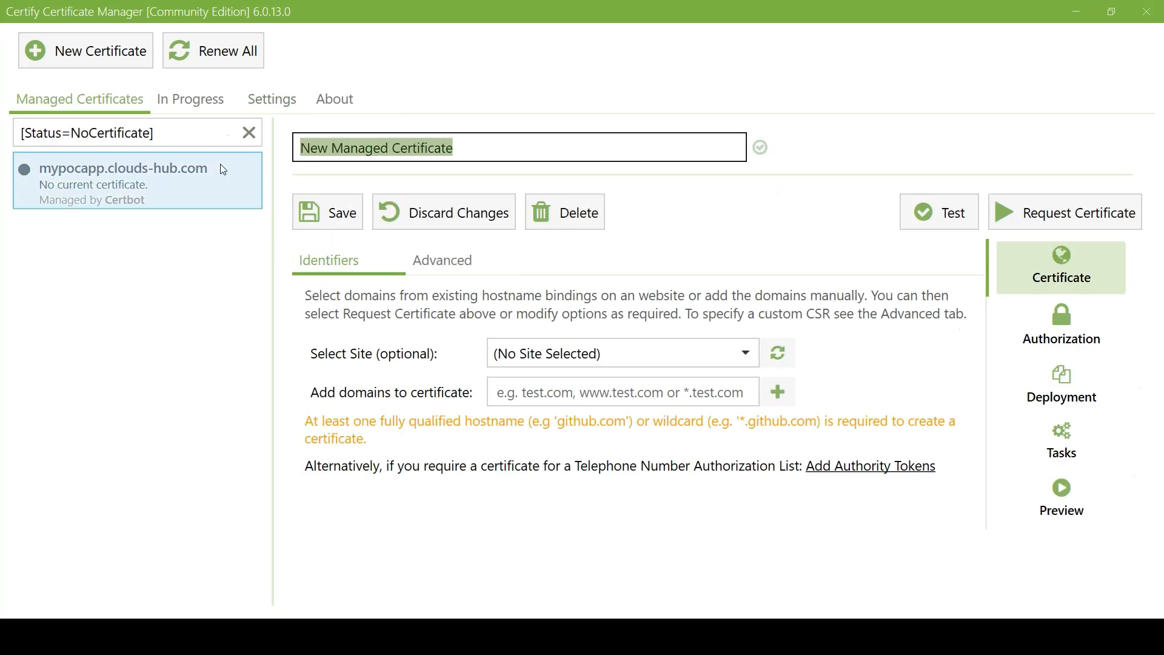
- Name the certificate game.clouds-hub.com and add game.clouds-hub.com as its first domain
{"action": "type", "text": "game.cloud-"}
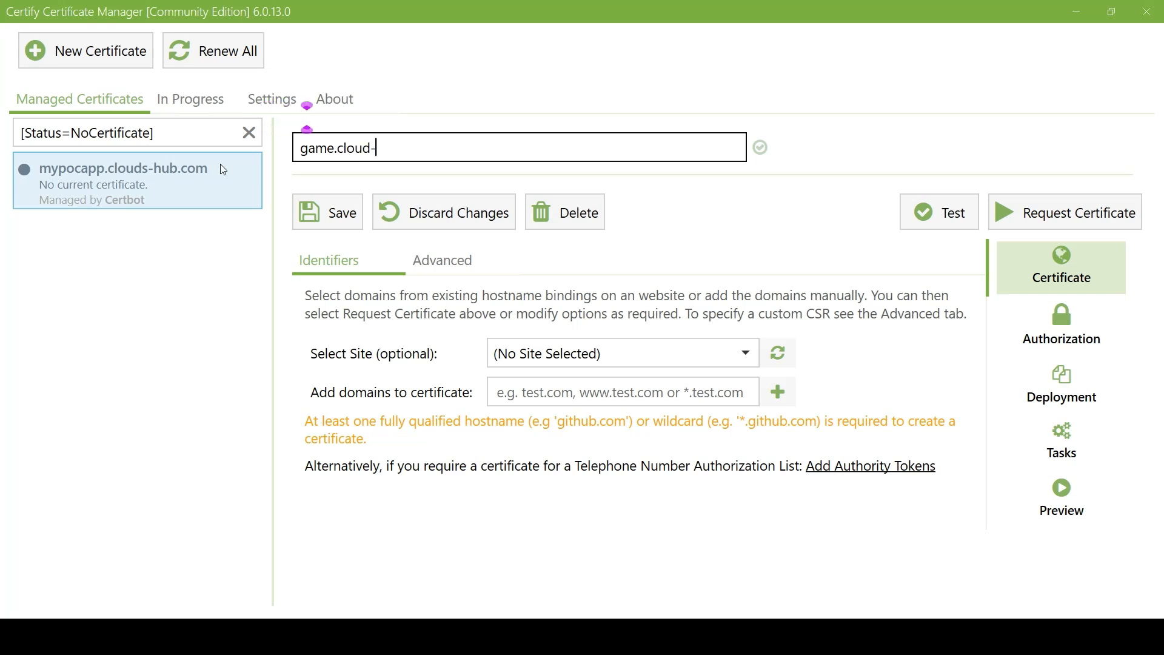
{"action": "key", "text": "BackSpace"}
{"action": "type", "text": "s-hub.com"}
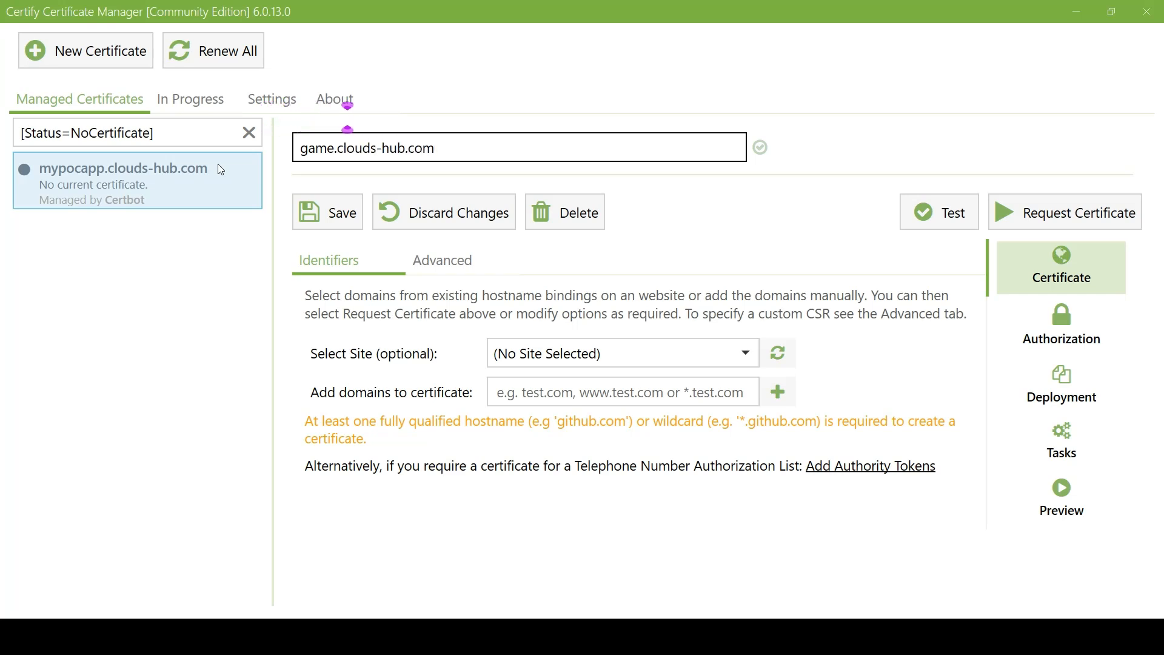
{"action": "left_click_drag", "start_coordinate": [453, 146], "coordinate": [282, 181]}
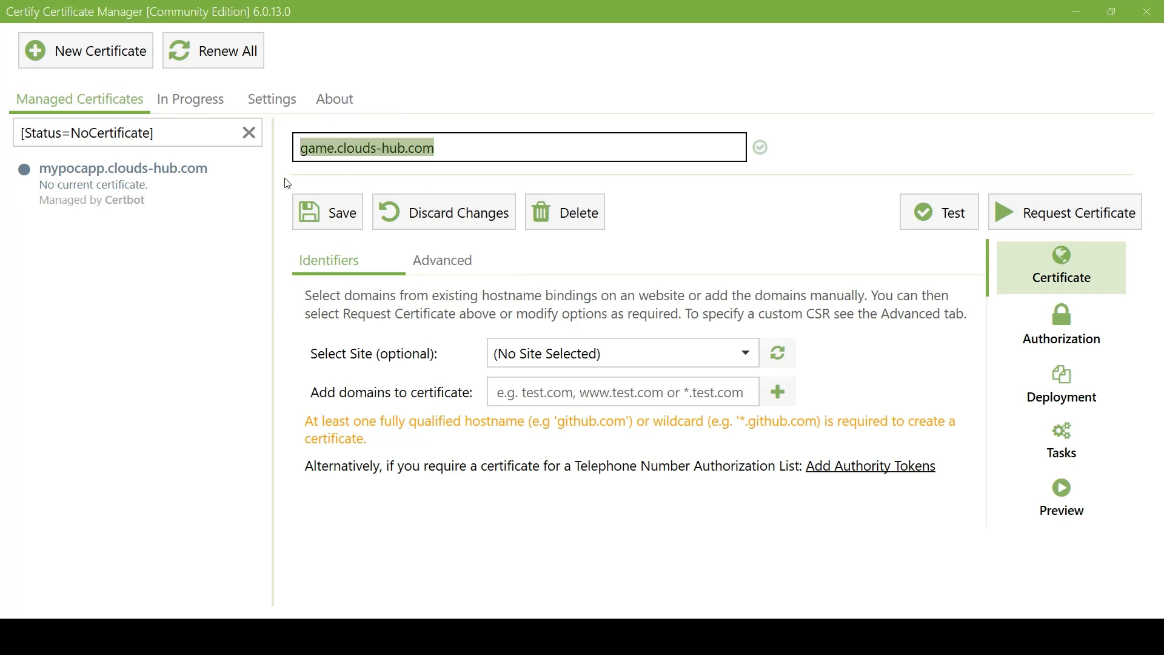
{"action": "key", "text": "ctrl+c"}
{"action": "left_click", "coordinate": [623, 392]}
{"action": "key", "text": "ctrl+v"}
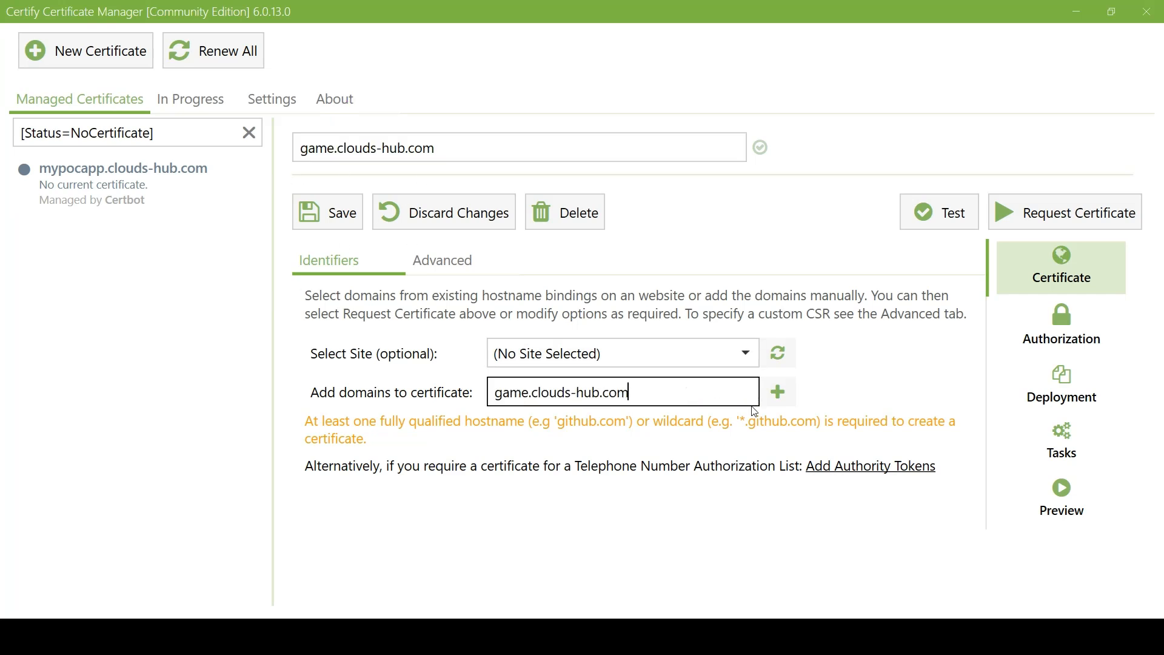
{"action": "left_click", "coordinate": [777, 386]}
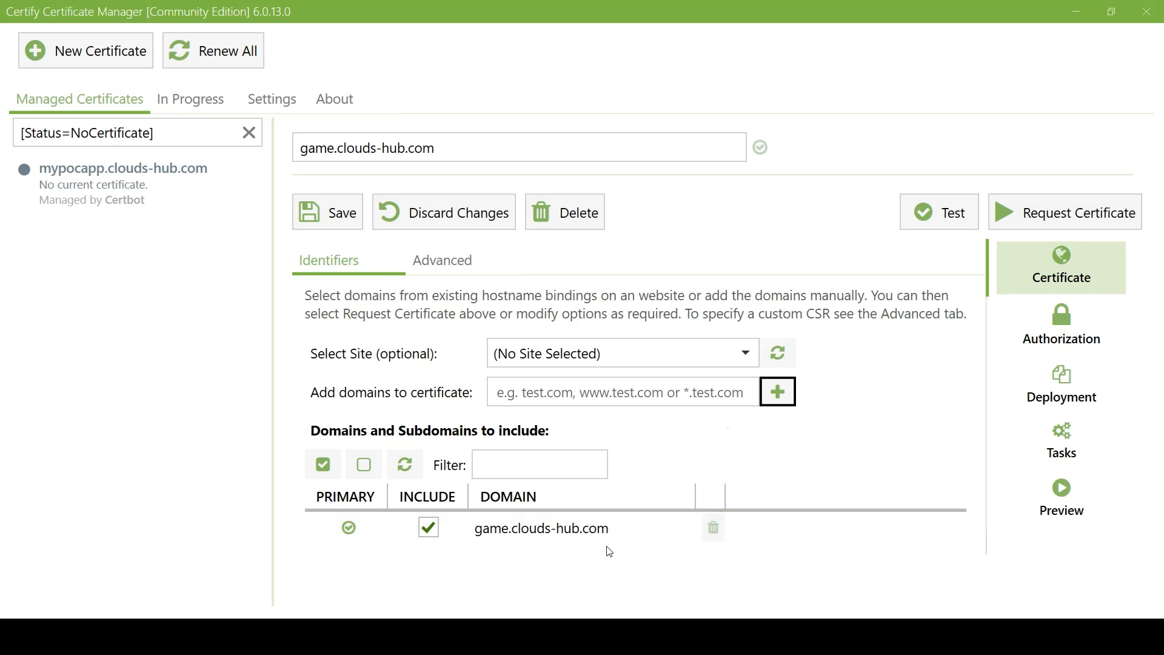
- Add clouds-hub.com as a second domain and save the managed certificate
{"action": "left_click", "coordinate": [549, 401]}
{"action": "type", "text": "c"}
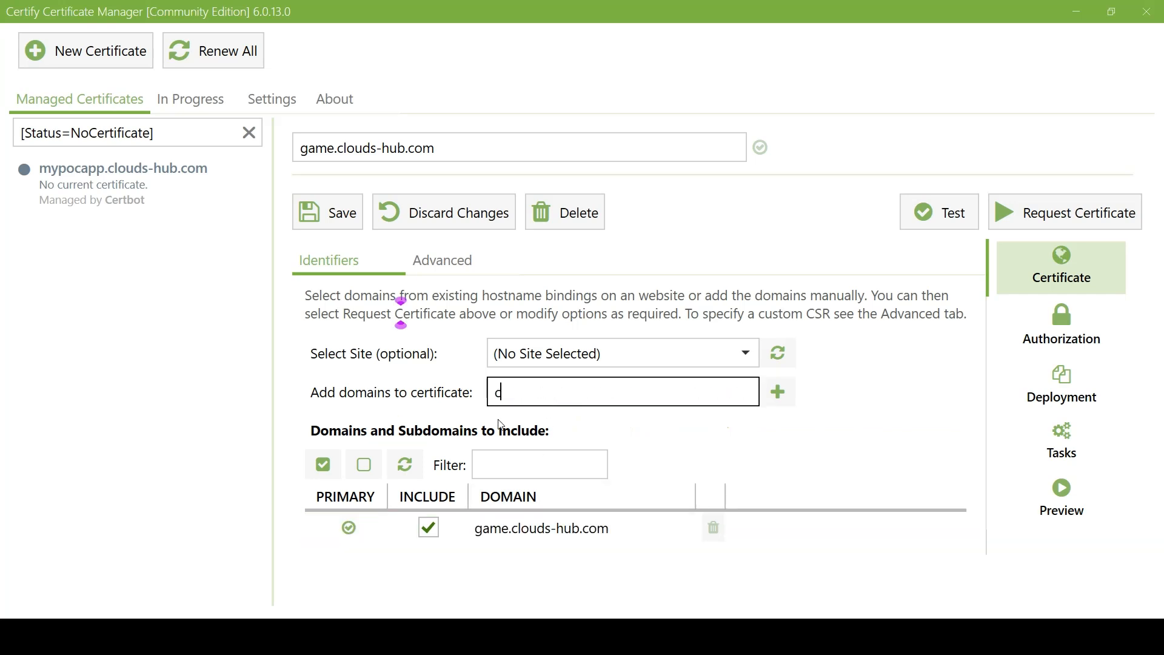
{"action": "key", "text": "BackSpace"}
{"action": "type", "text": "cloud"}
{"action": "type", "text": "--hub.com"}
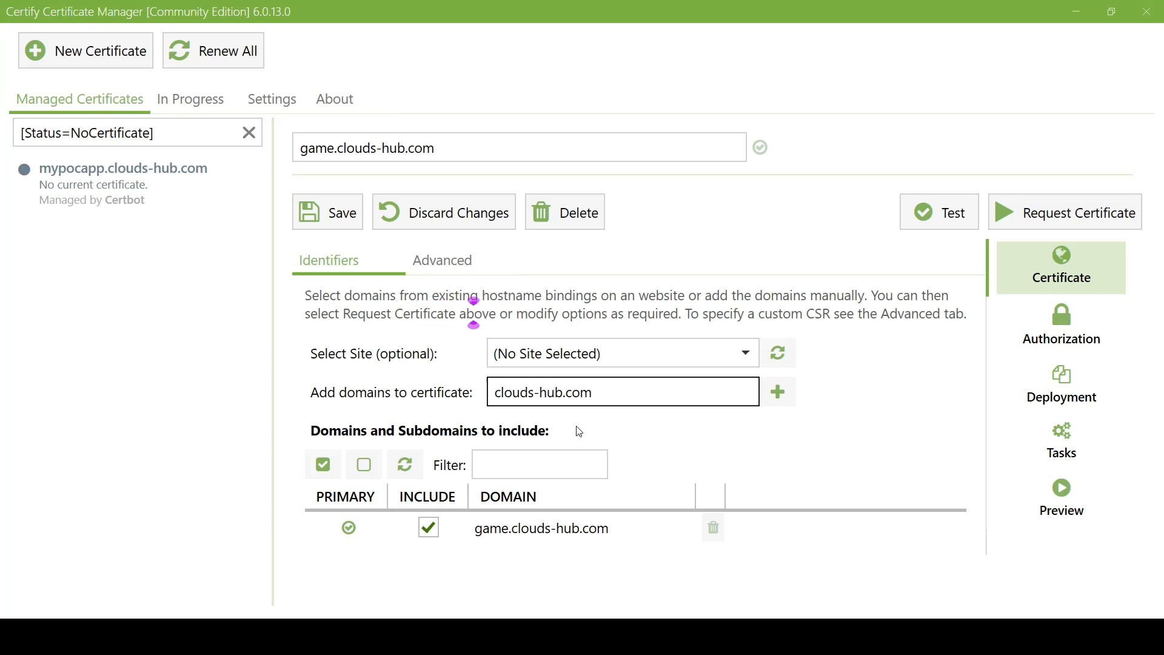
{"action": "left_click", "coordinate": [778, 392]}
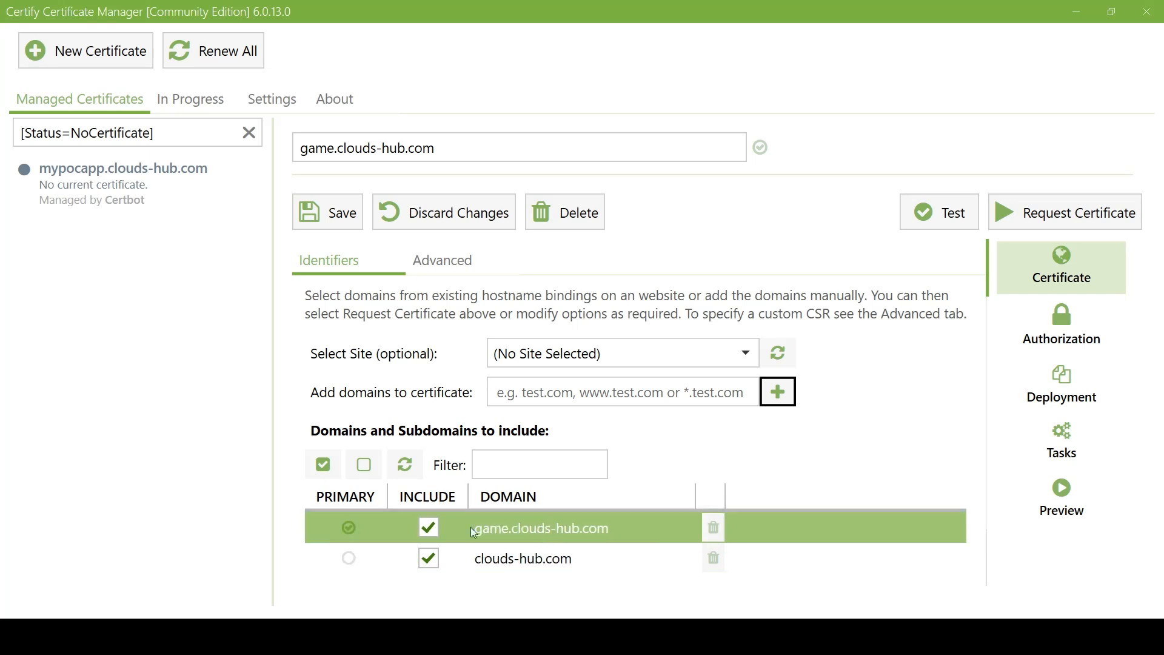
{"action": "left_click", "coordinate": [523, 569]}
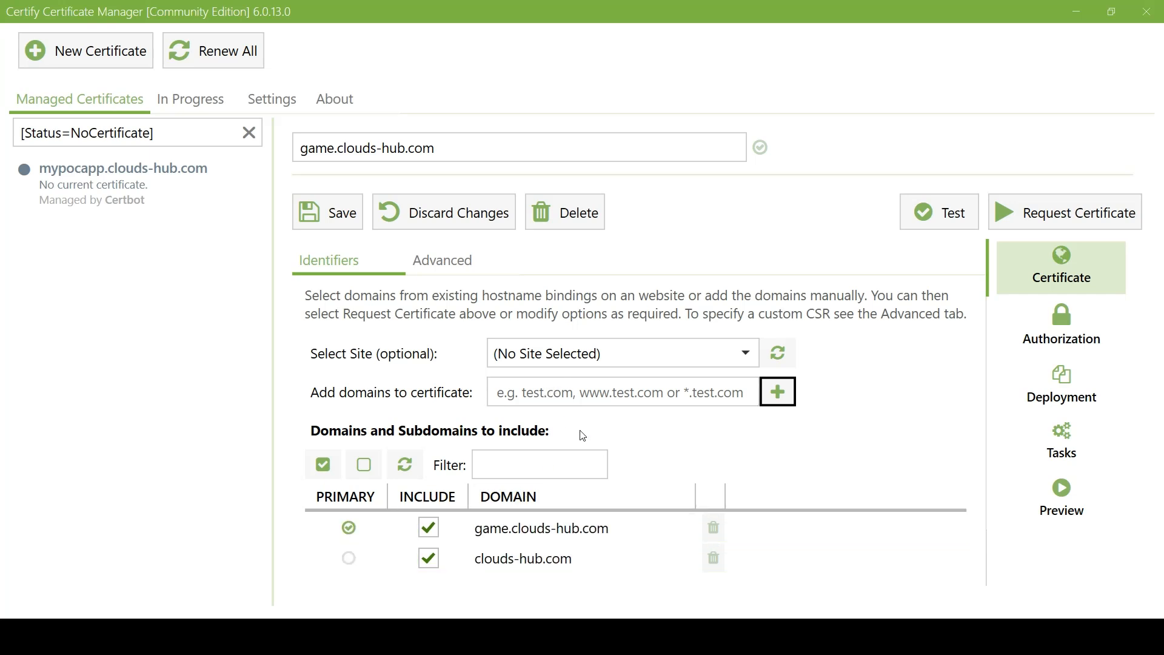
{"action": "left_click", "coordinate": [340, 219]}
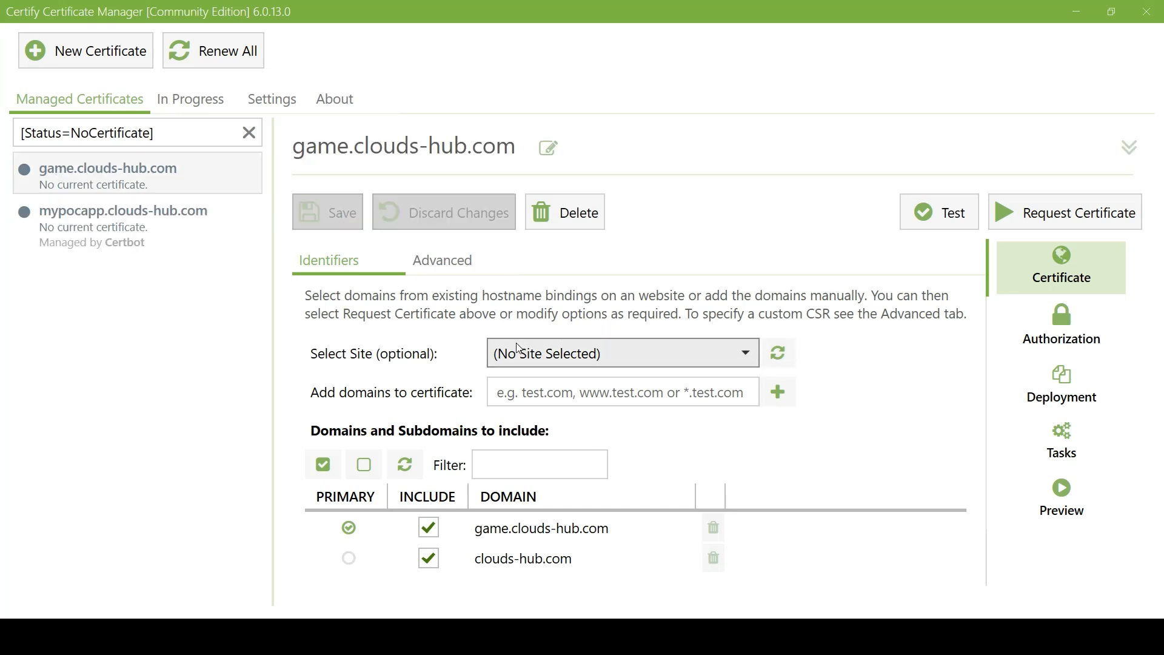
- Open the certificate's Authorization settings, view the auto-renewal diagram in Photos, then minimize it
{"action": "left_click", "coordinate": [1071, 325]}
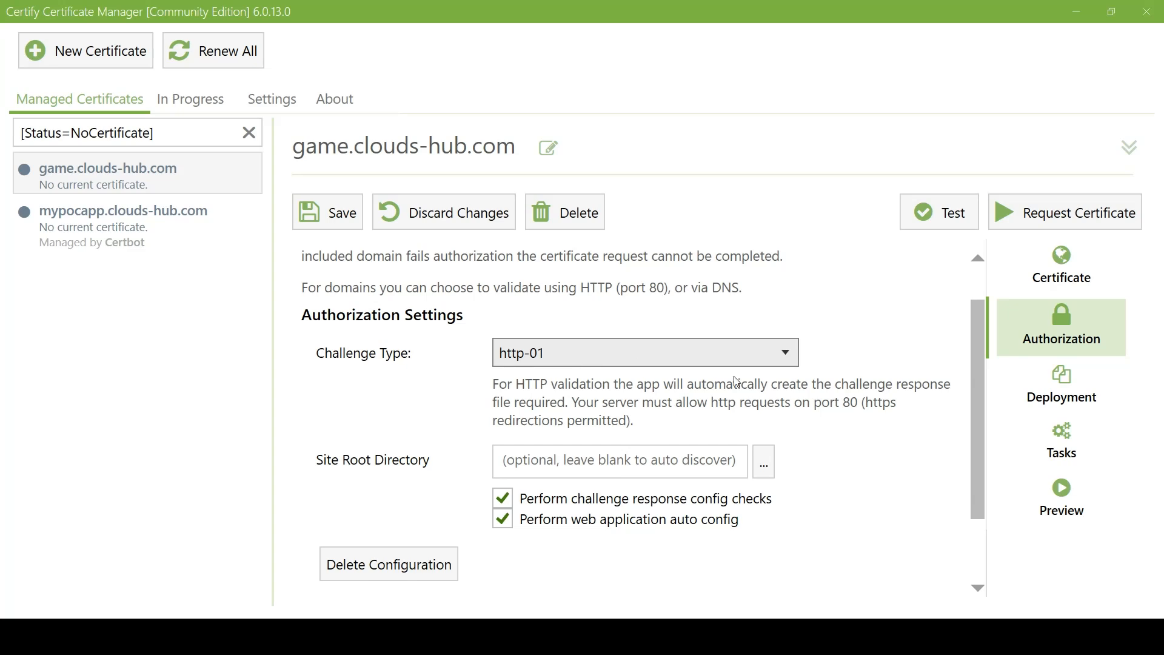
{"action": "key", "text": "alt+Tab"}
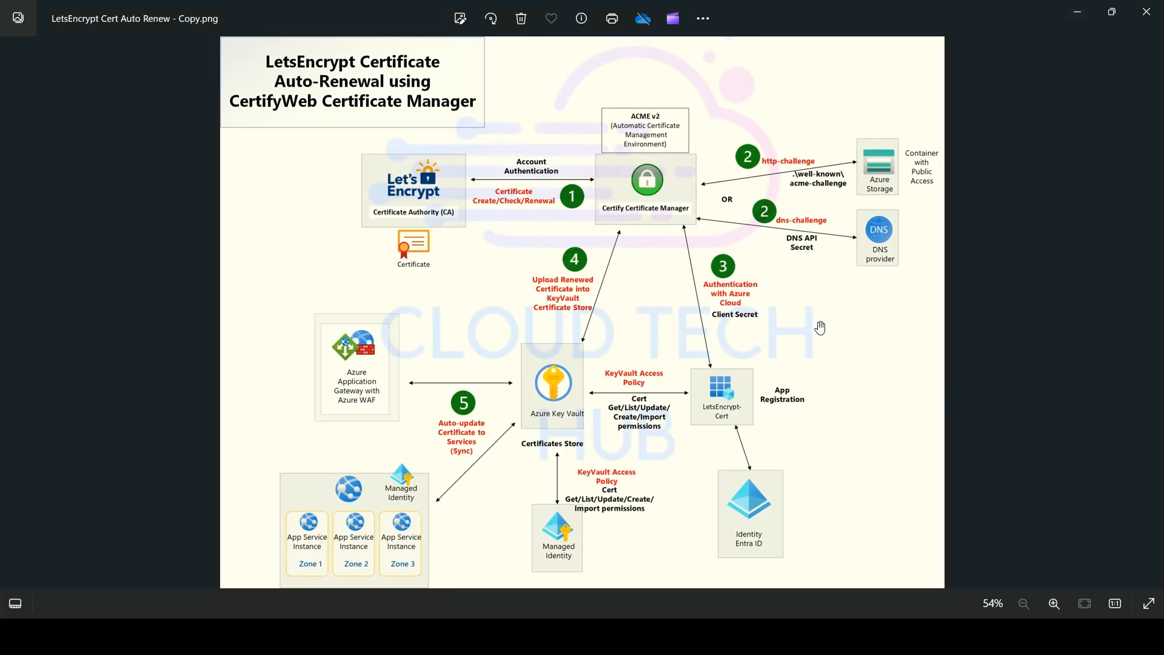
{"action": "scroll", "coordinate": [609, 267], "scroll_direction": "up", "scroll_amount": 2}
{"action": "scroll", "coordinate": [908, 326], "scroll_direction": "up", "scroll_amount": 1}
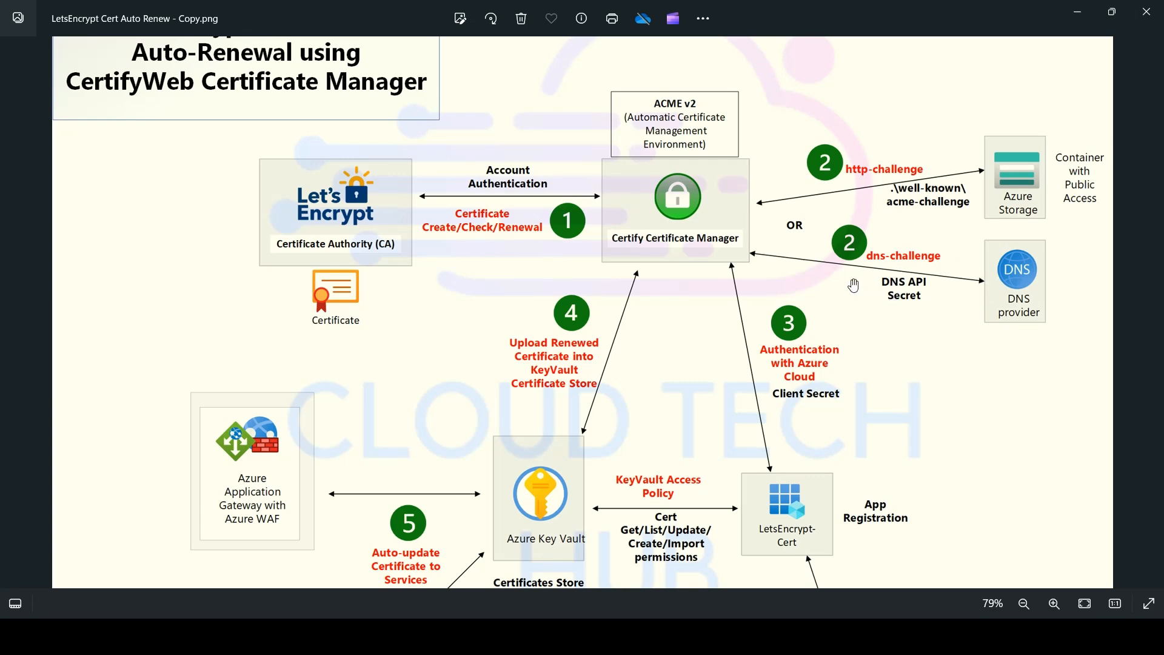
{"action": "left_click", "coordinate": [1076, 12]}
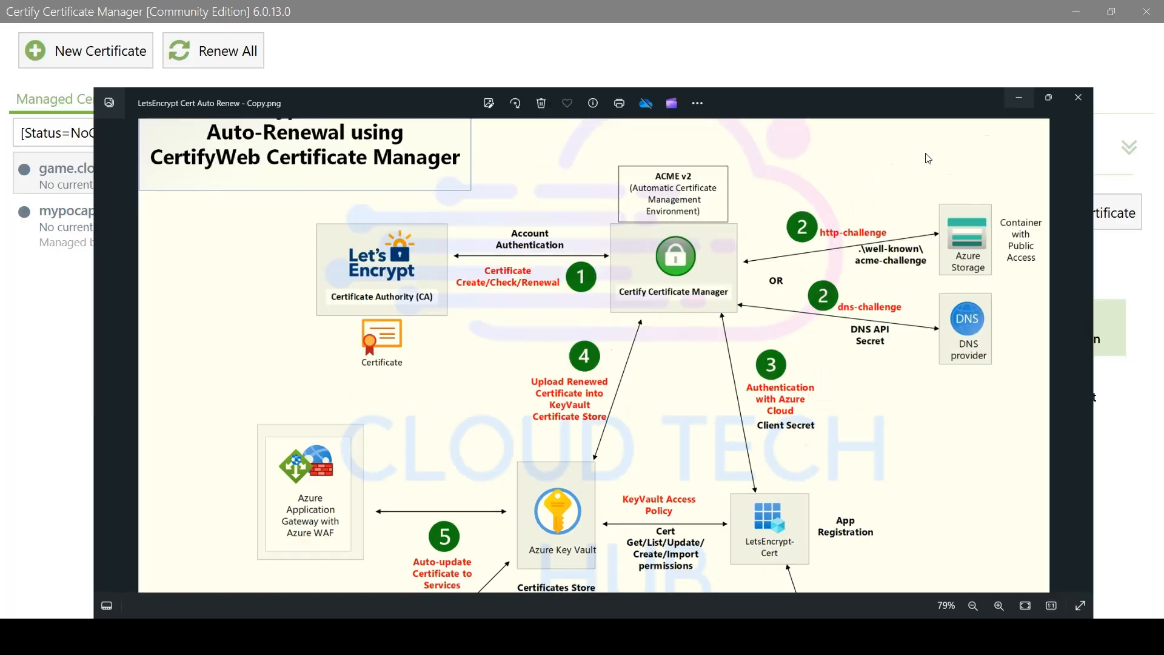
- Set the Challenge Type to dns-01
{"action": "left_click", "coordinate": [677, 345]}
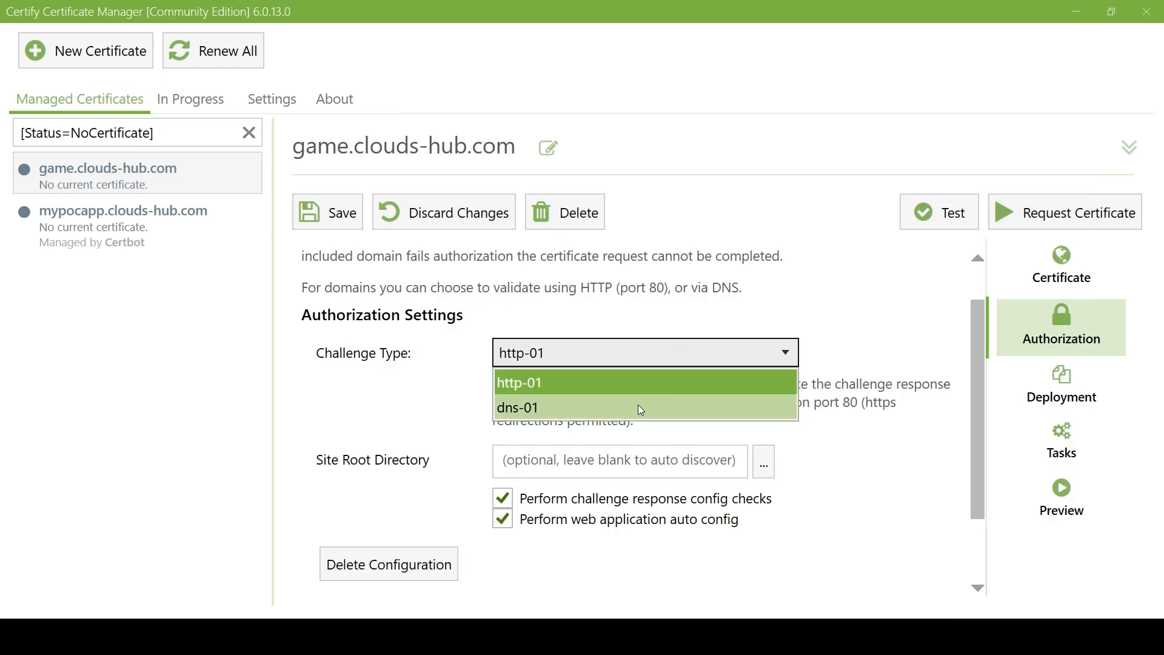
{"action": "left_click", "coordinate": [638, 405]}
{"action": "scroll", "coordinate": [828, 428], "scroll_direction": "down", "scroll_amount": 3}
{"action": "scroll", "coordinate": [829, 427], "scroll_direction": "down", "scroll_amount": 1}
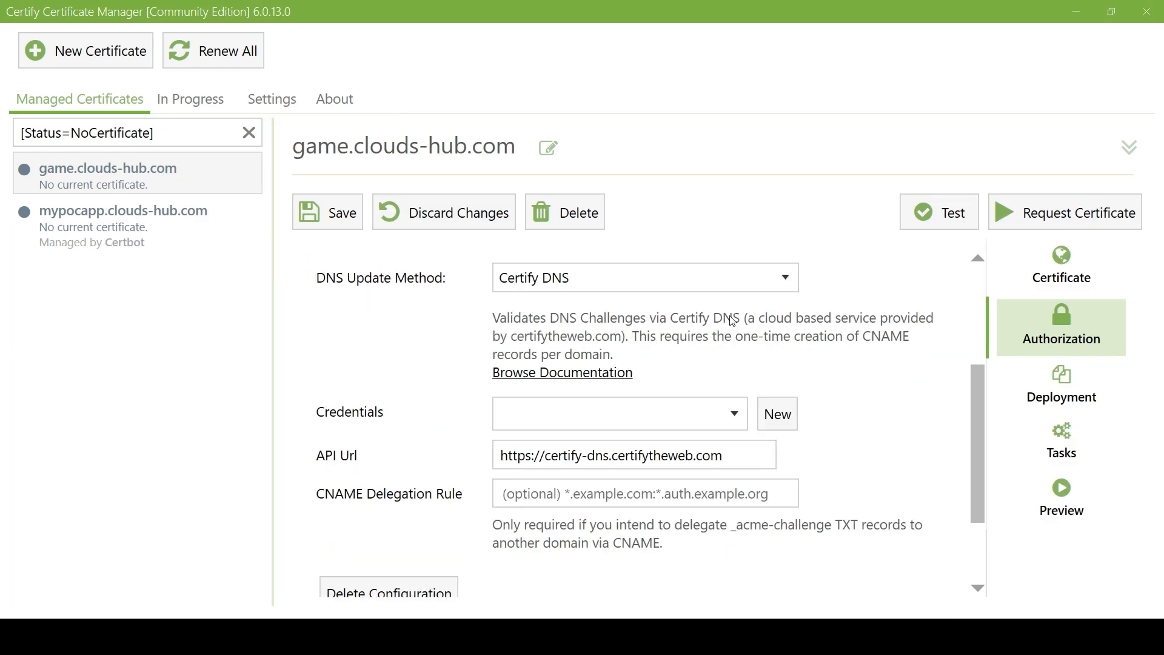
{"action": "scroll", "coordinate": [782, 382], "scroll_direction": "up", "scroll_amount": 1}
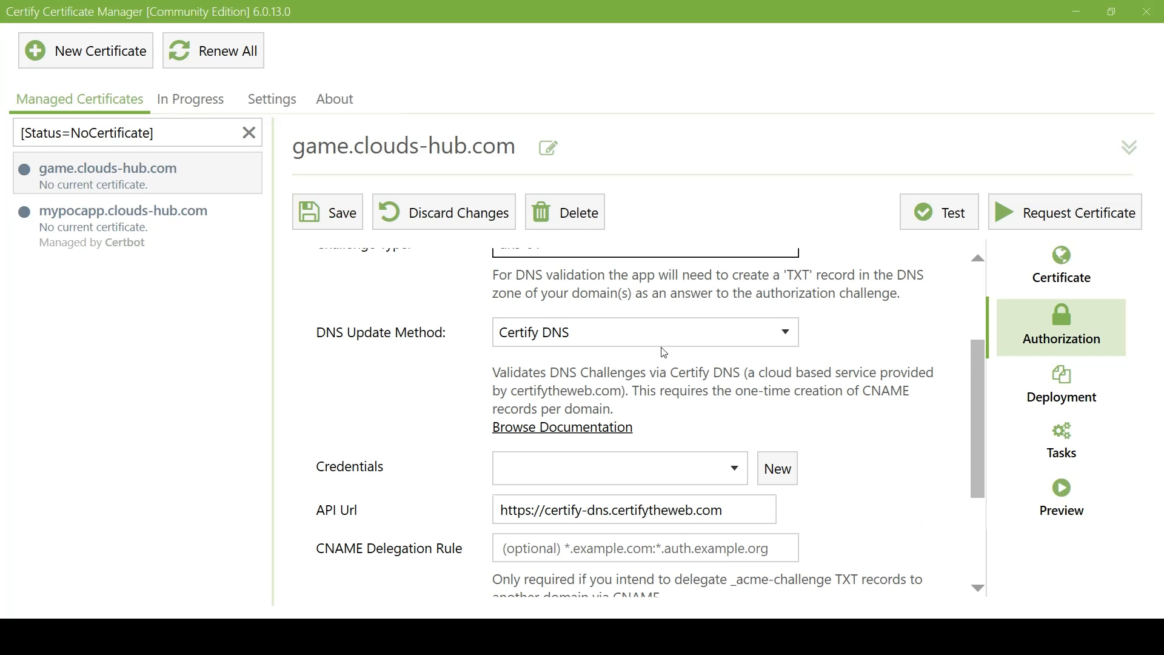
- Choose IONOS DNS API (using Posh-ACME) as the DNS update method and begin a new stored credential
{"action": "left_click", "coordinate": [675, 330]}
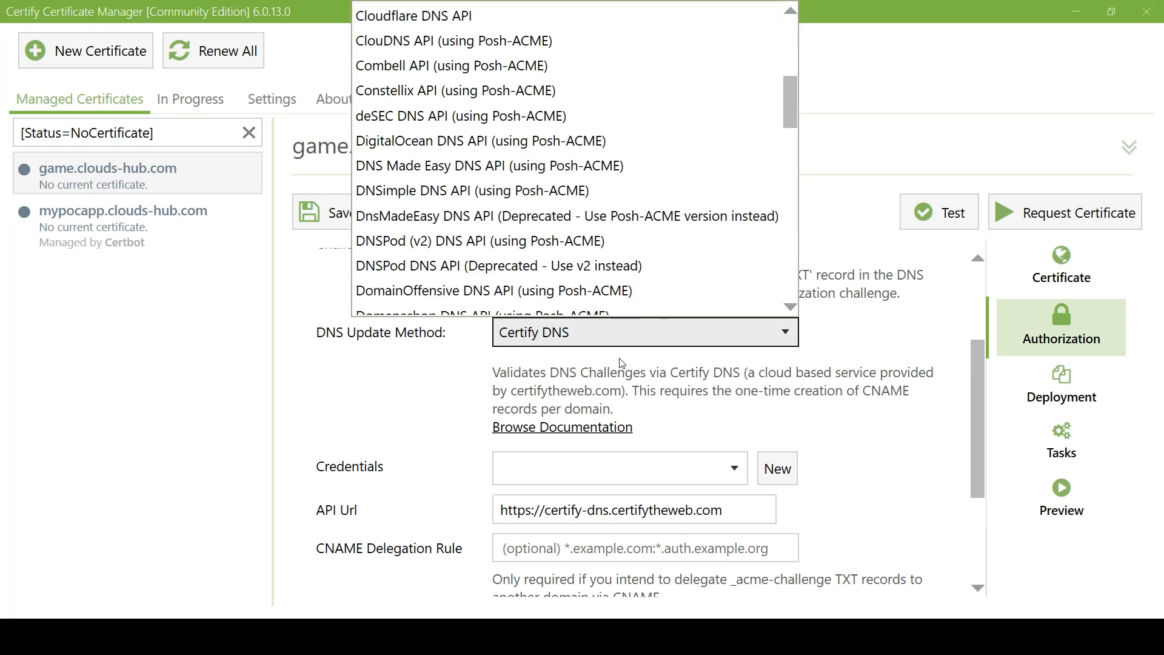
{"action": "type", "text": "ionos"}
{"action": "key", "text": "Down"}
{"action": "key", "text": "Up"}
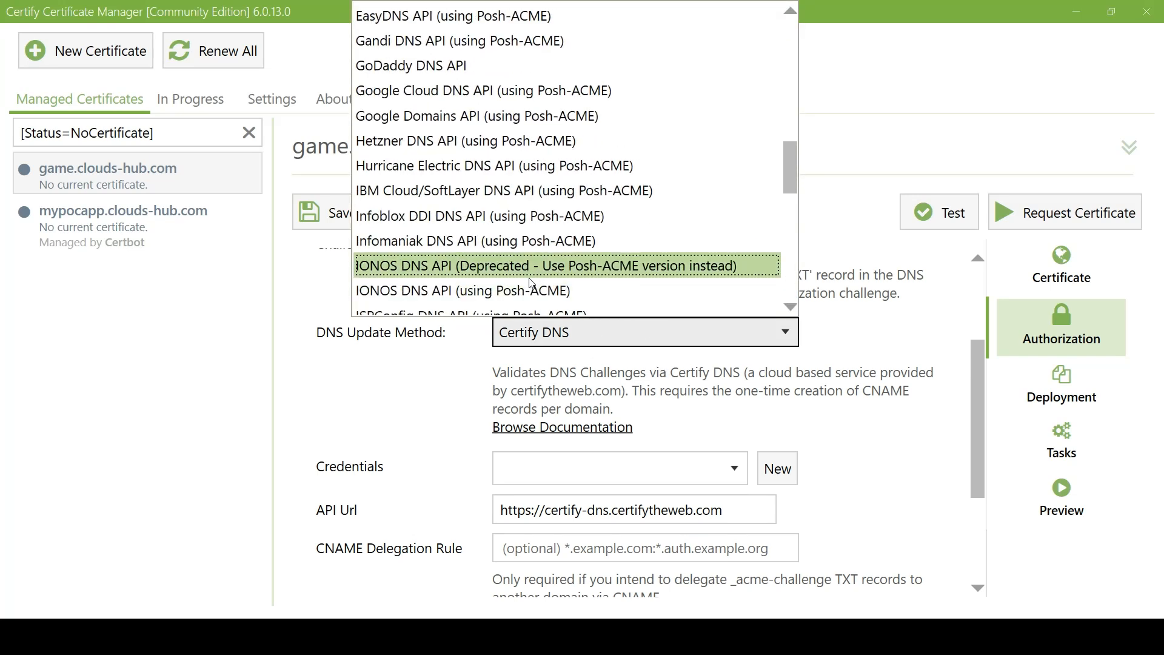
{"action": "key", "text": "Down"}
{"action": "key", "text": "Return"}
{"action": "scroll", "coordinate": [625, 376], "scroll_direction": "down", "scroll_amount": 2}
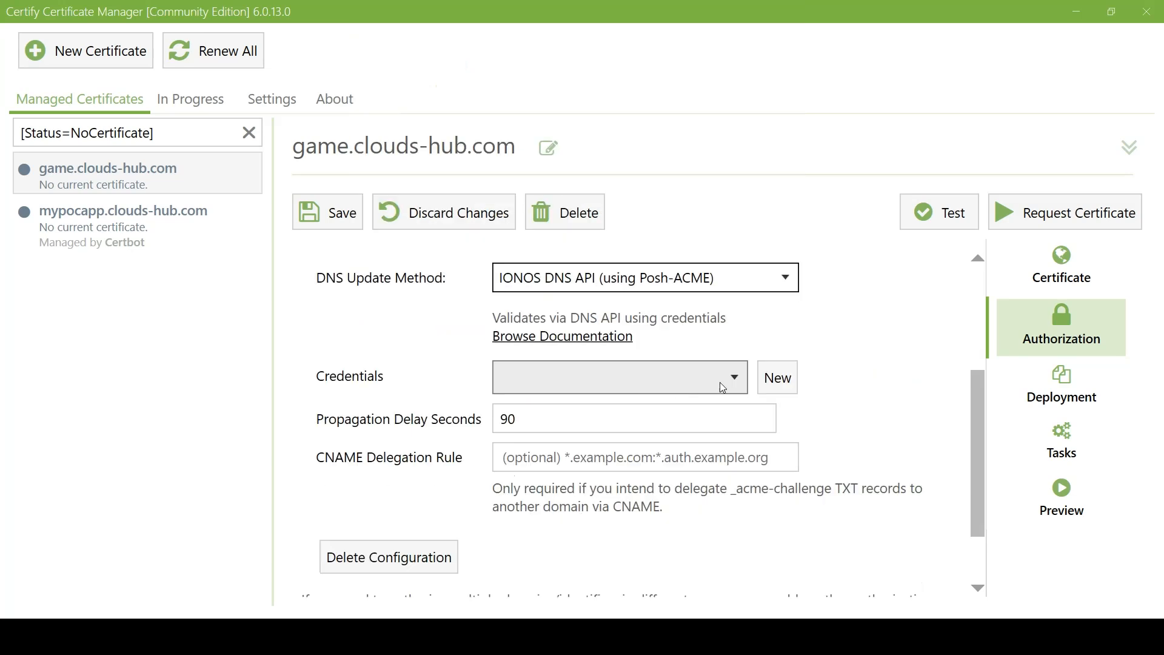
{"action": "left_click", "coordinate": [734, 378]}
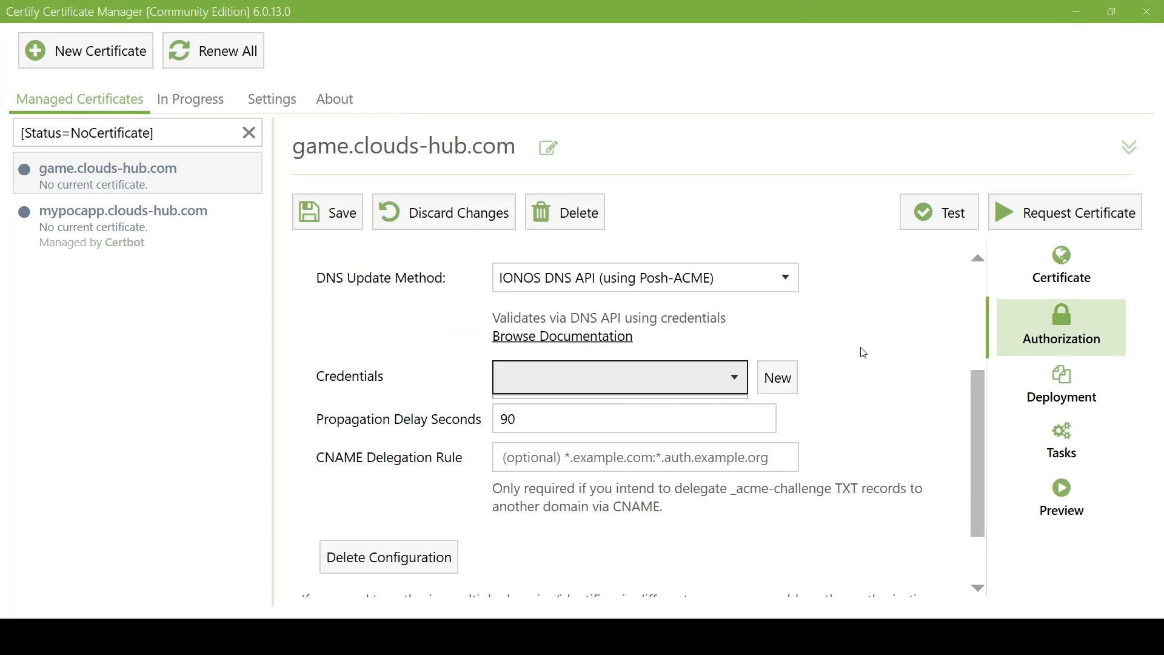
{"action": "left_click", "coordinate": [789, 384]}
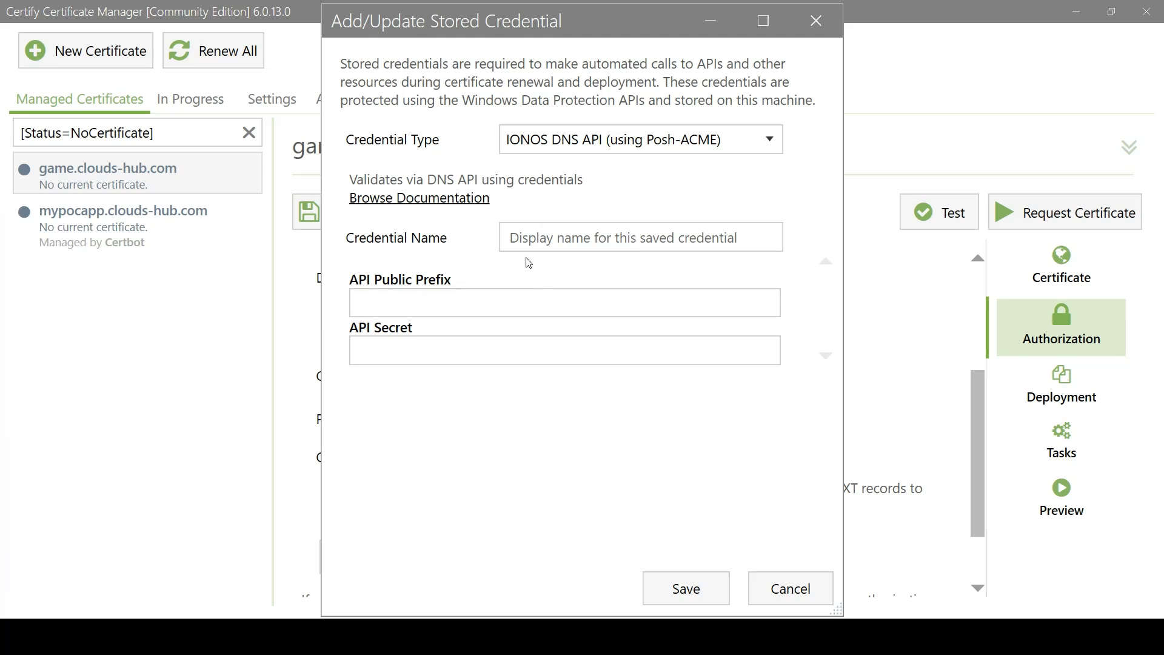
- Name the credential IONOS-DNS-API-Acces and paste in the IONOS API public prefix and API secret
{"action": "left_click", "coordinate": [502, 248]}
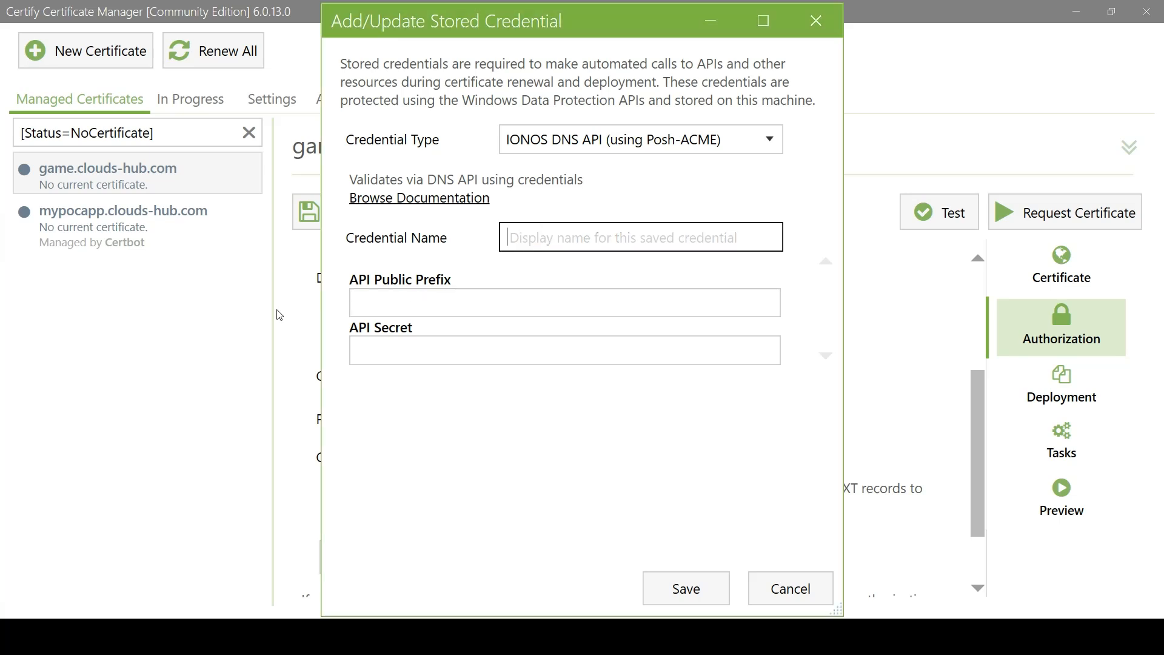
{"action": "type", "text": "IONO"}
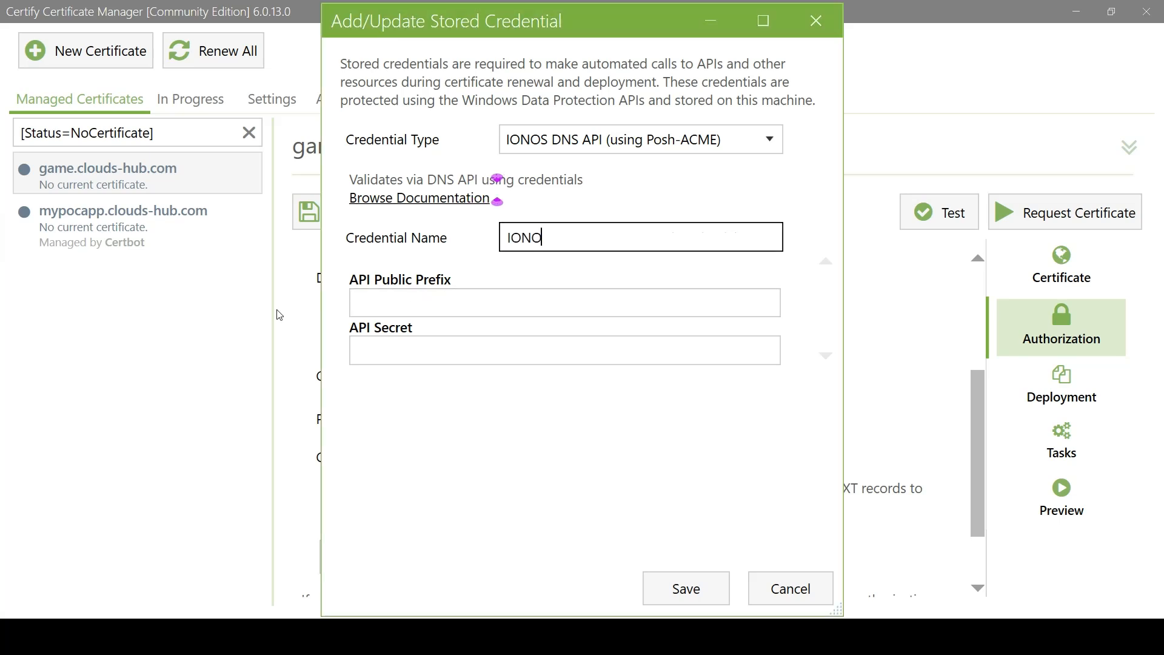
{"action": "type", "text": "S-DNS-API-Acce"}
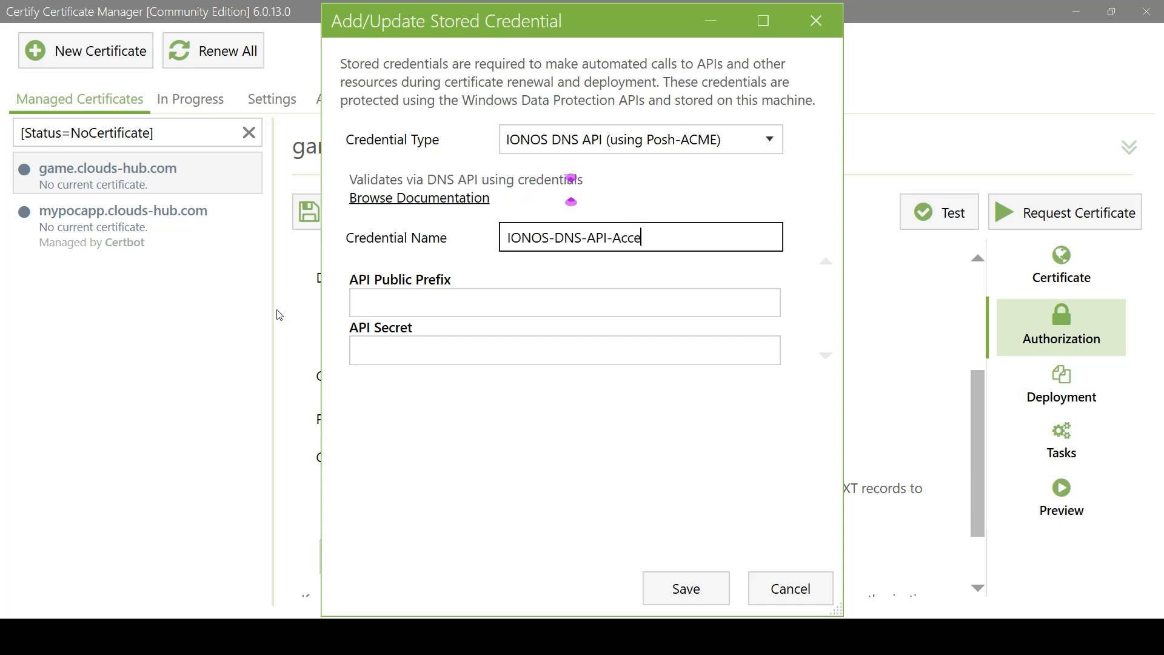
{"action": "type", "text": "s"}
{"action": "key", "text": "alt+Tab"}
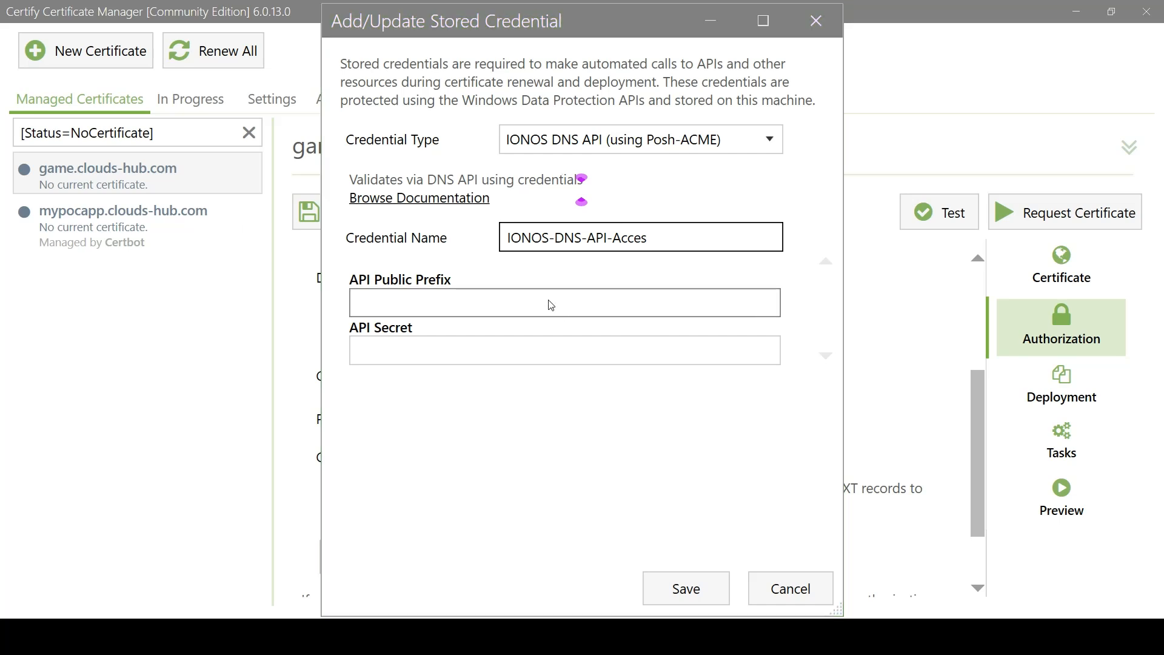
{"action": "left_click", "coordinate": [548, 305]}
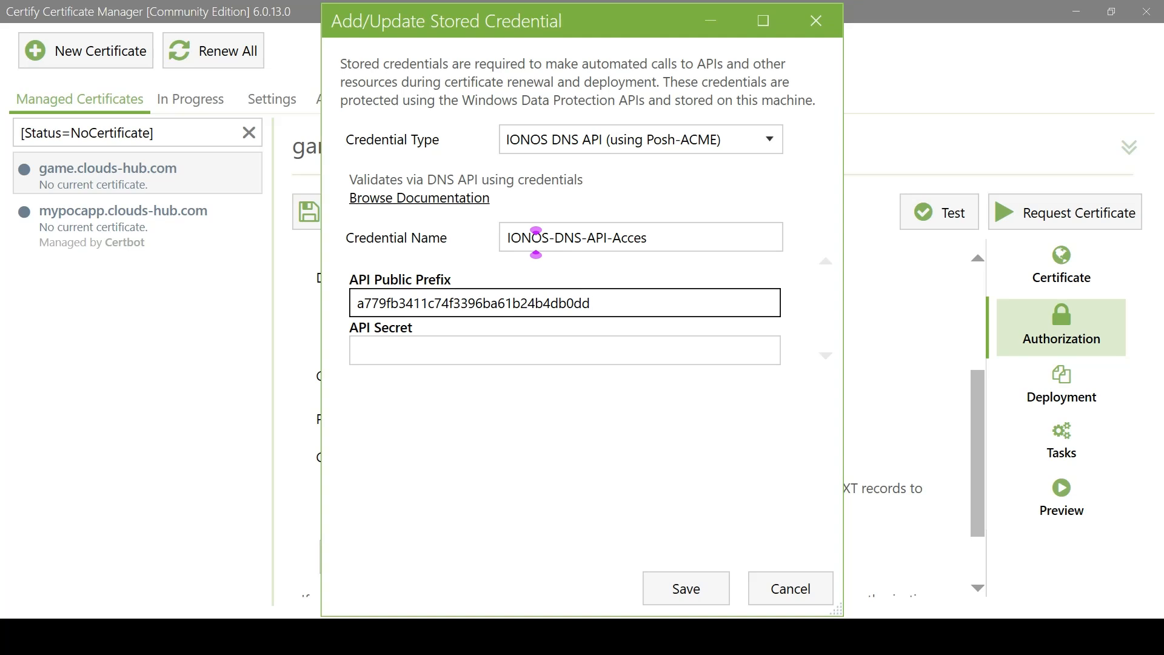
{"action": "key", "text": "alt+Tab"}
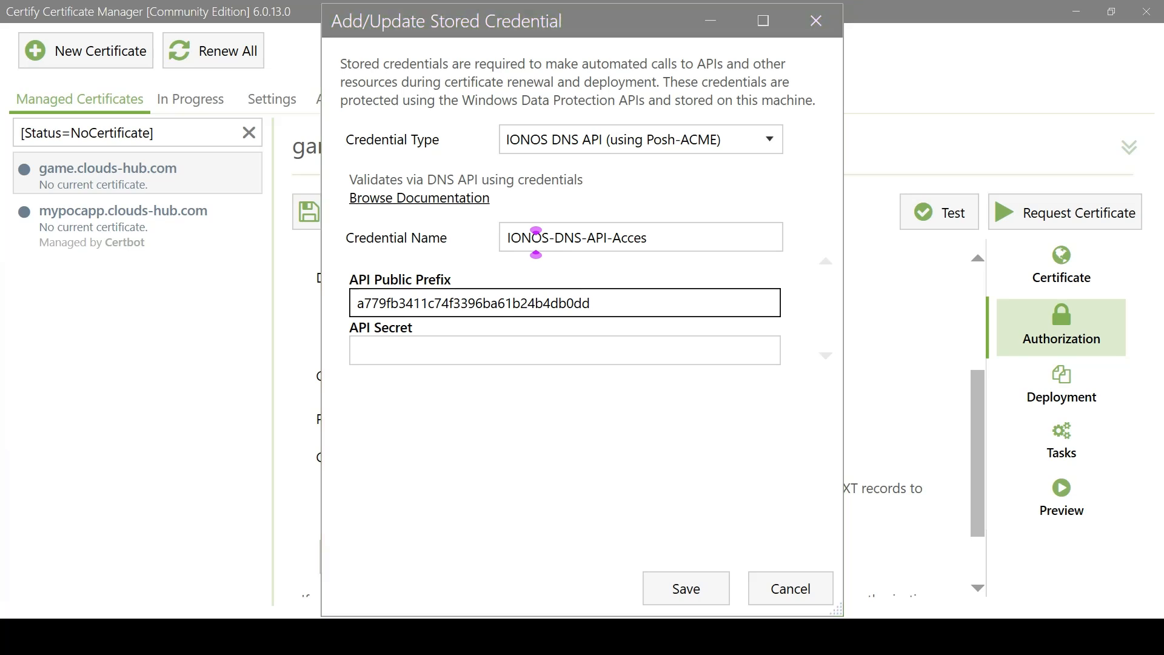
{"action": "left_click", "coordinate": [459, 355]}
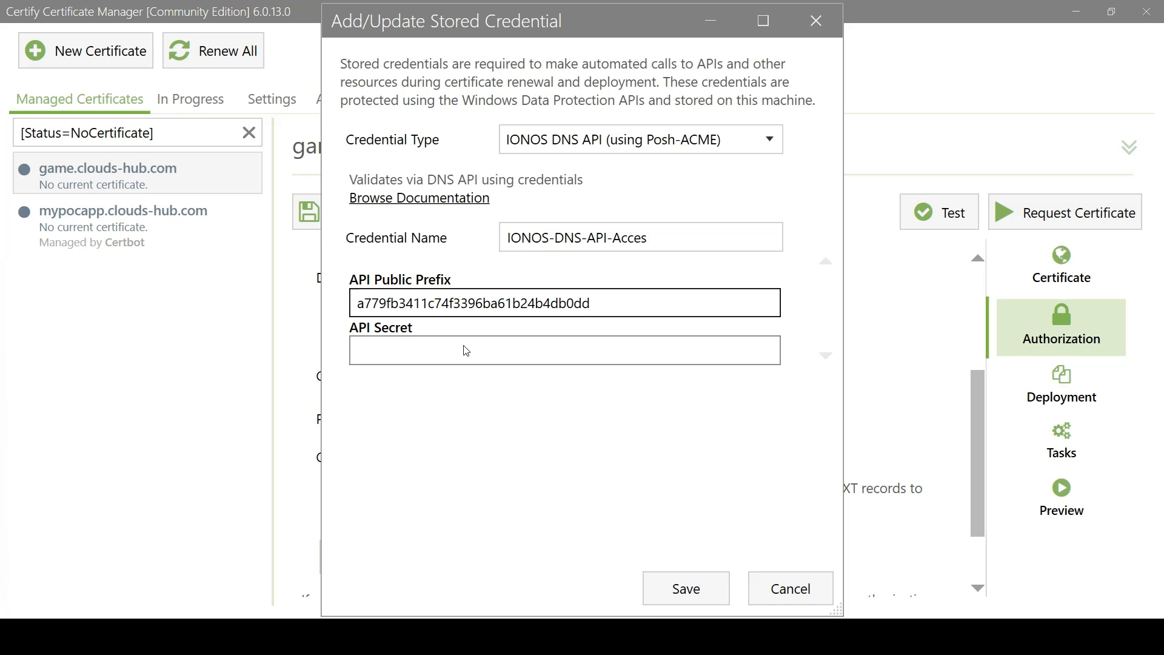
{"action": "key", "text": "ctrl+v"}
- Save the IONOS credential, change Propagation Delay from 90 to 60 seconds, and save the authorization
{"action": "left_click", "coordinate": [685, 586]}
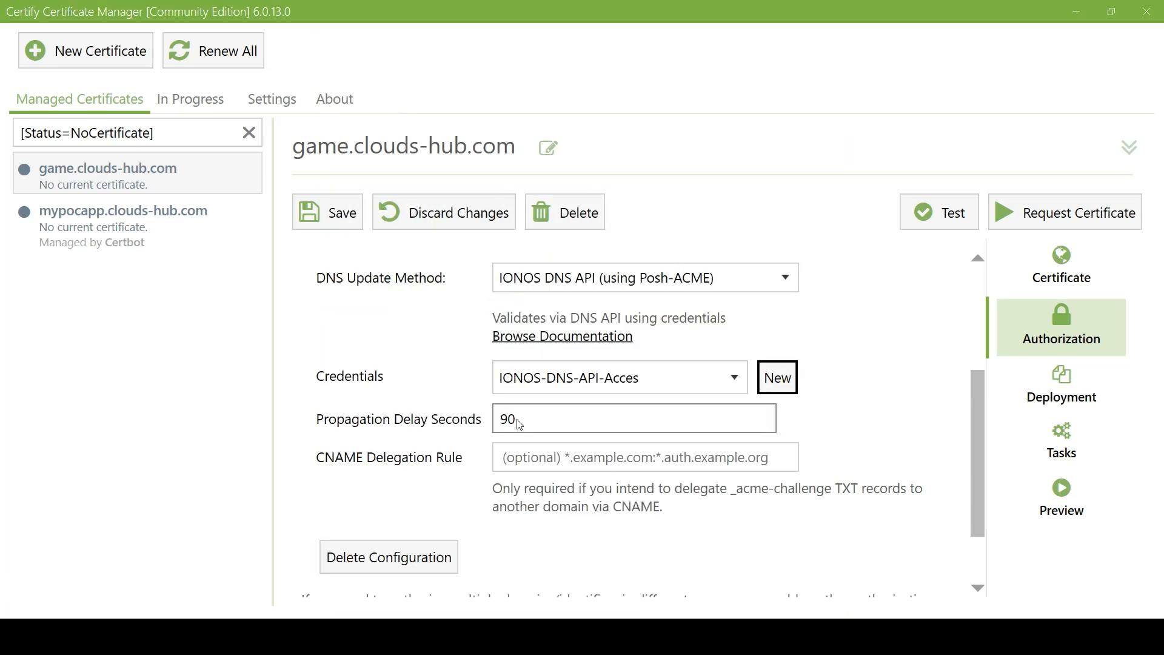
{"action": "left_click_drag", "start_coordinate": [519, 423], "coordinate": [498, 418]}
{"action": "type", "text": "60"}
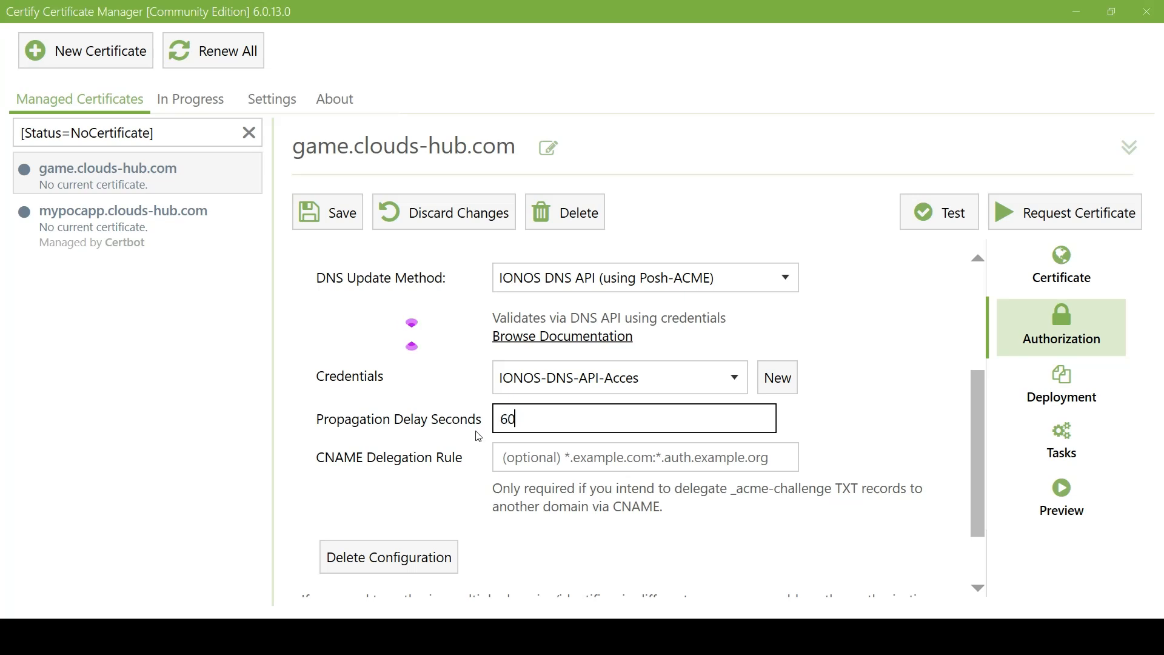
{"action": "scroll", "coordinate": [509, 484], "scroll_direction": "down", "scroll_amount": 3}
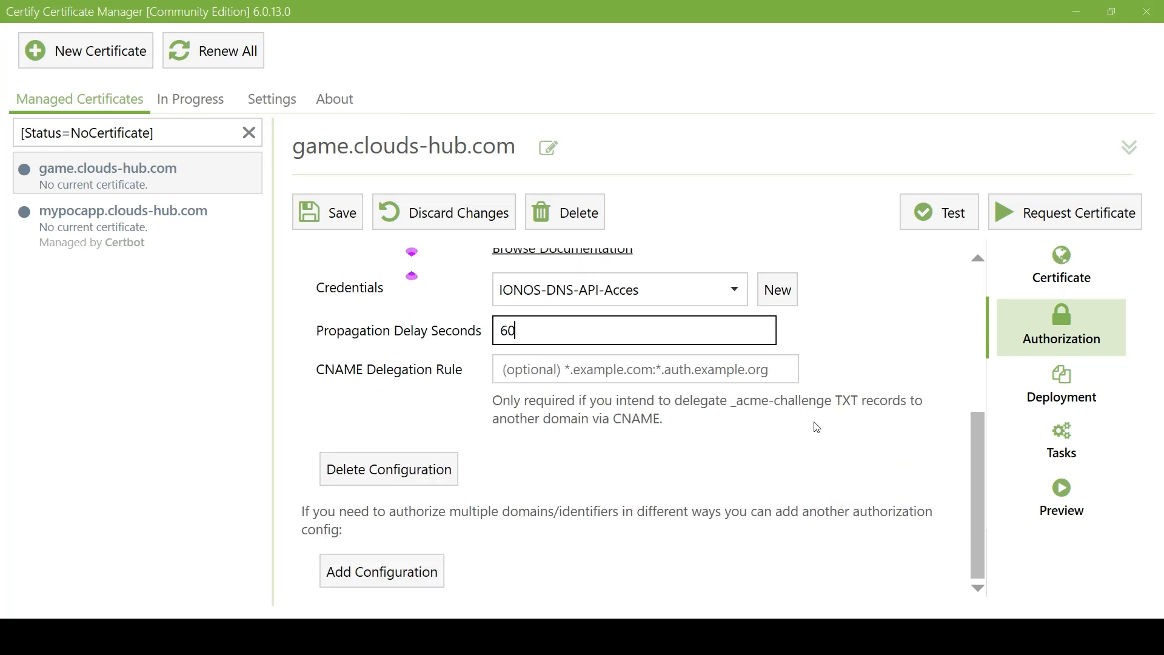
{"action": "scroll", "coordinate": [851, 445], "scroll_direction": "up", "scroll_amount": 4}
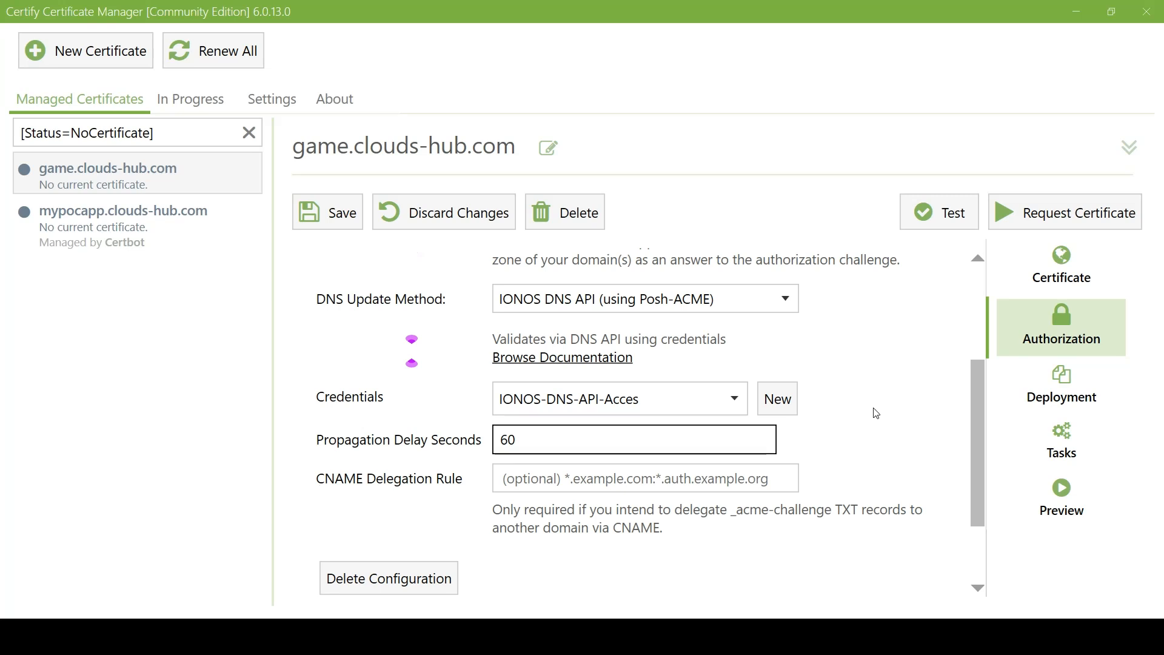
{"action": "left_click", "coordinate": [342, 224]}
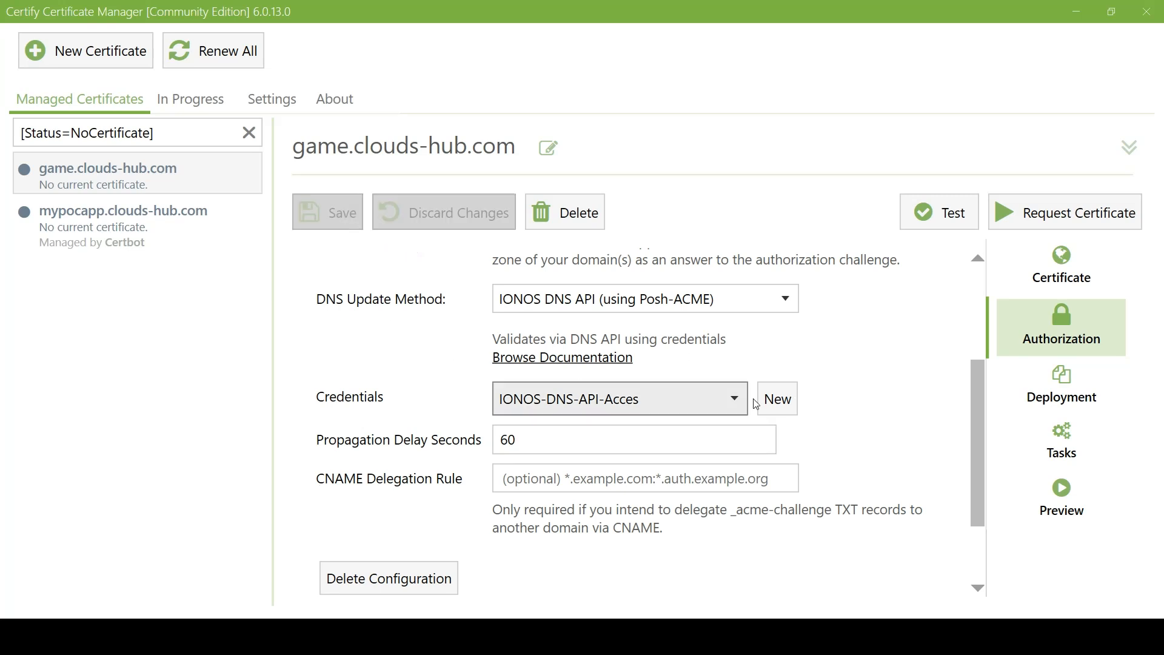
{"action": "scroll", "coordinate": [545, 403], "scroll_direction": "up", "scroll_amount": 7}
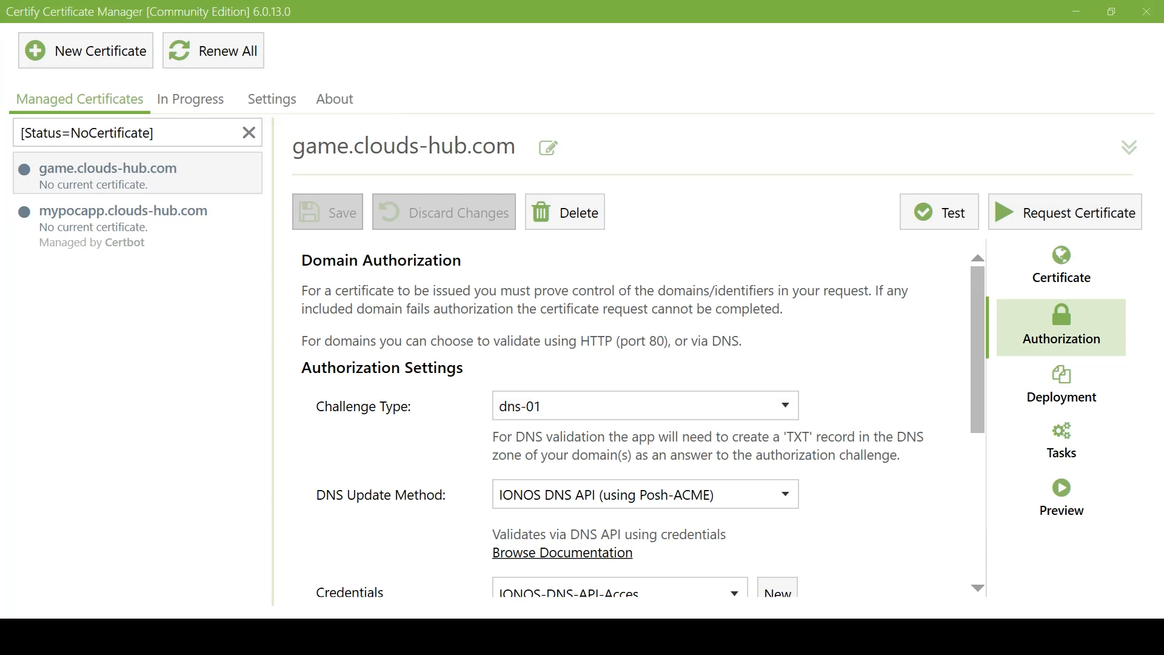
{"action": "key", "text": "alt+Tab"}
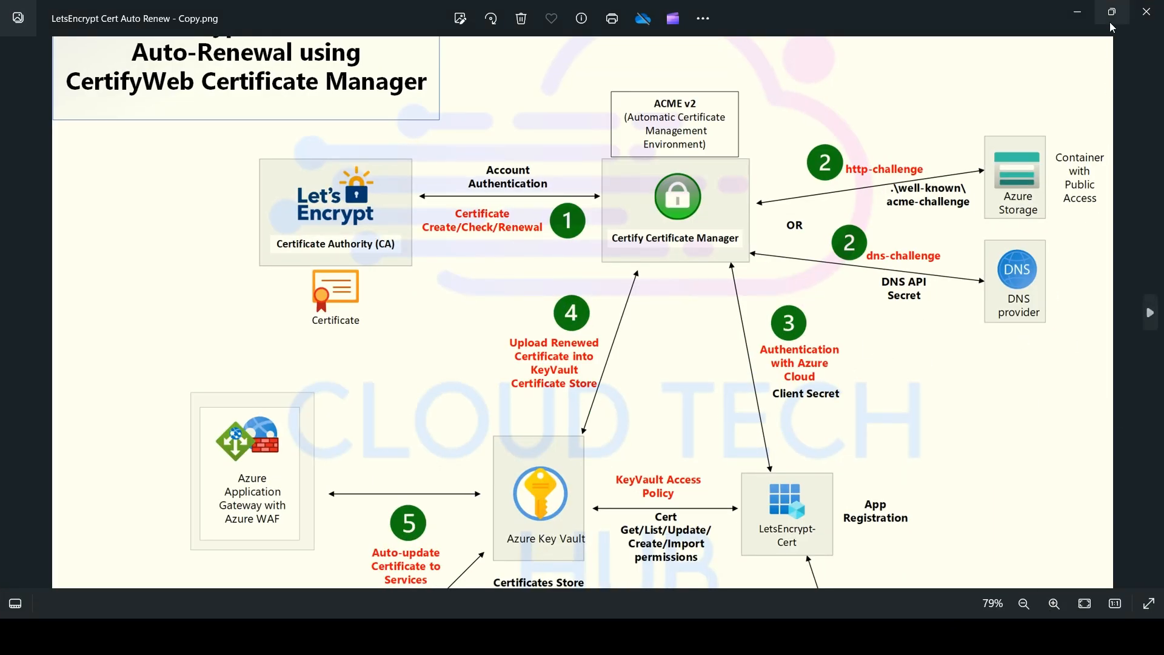
{"action": "key", "text": "alt+Tab"}
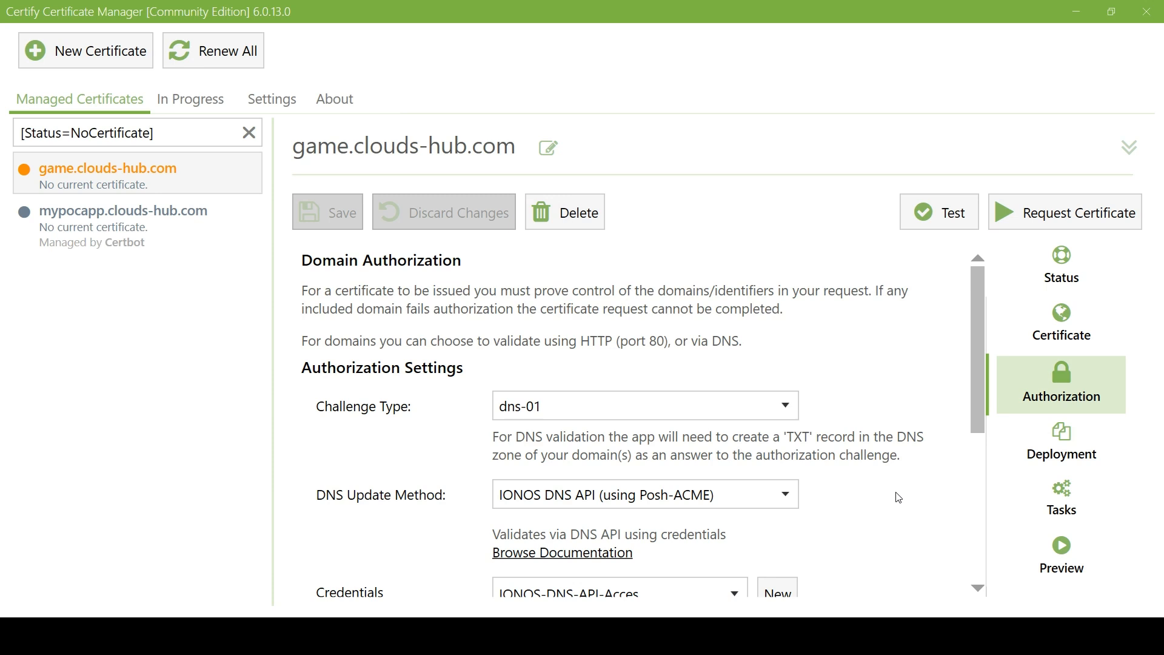
- Test game.clouds-hub.com's configuration, close the successful results, and request the Let's Encrypt certificate
{"action": "left_click", "coordinate": [958, 219]}
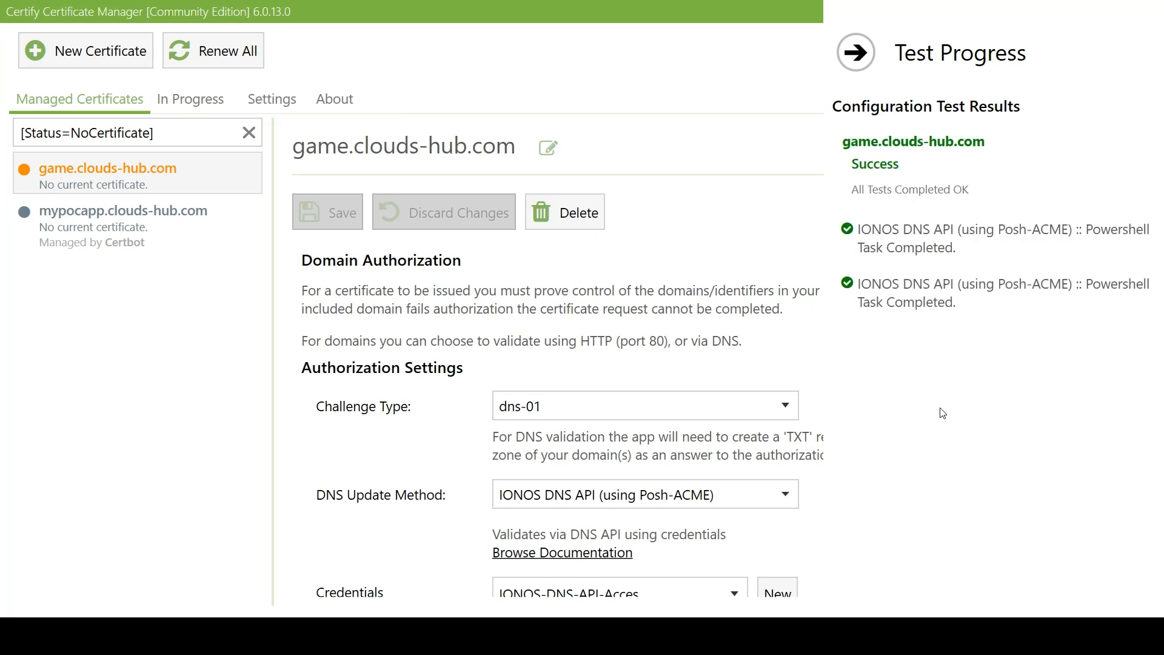
{"action": "left_click", "coordinate": [855, 52]}
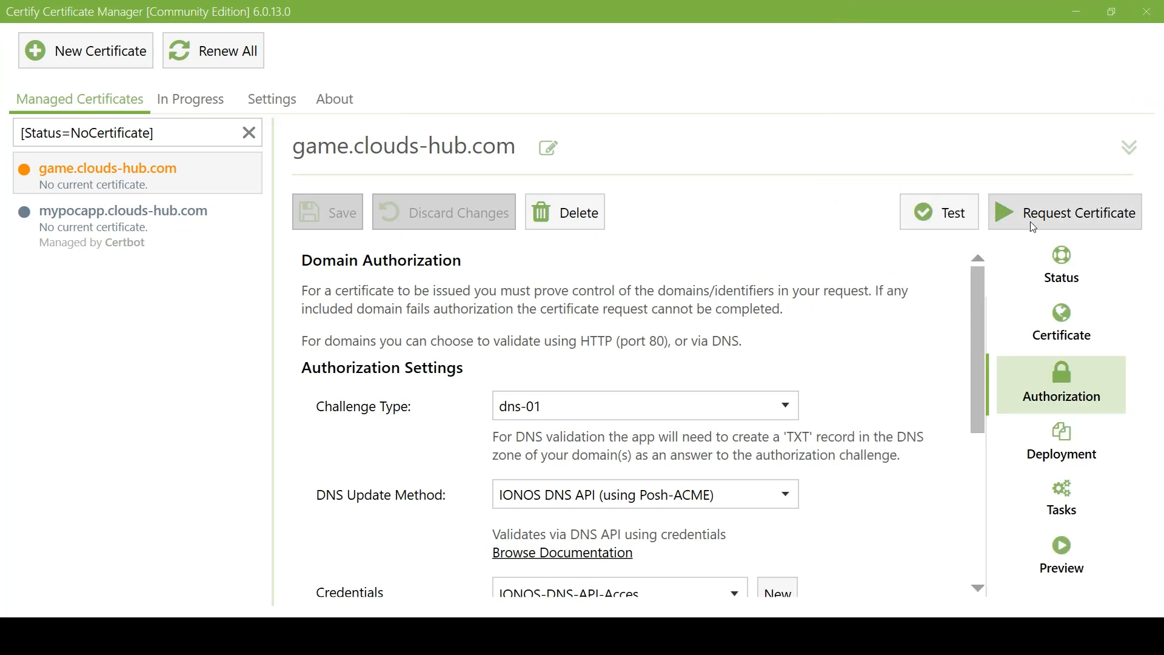
{"action": "left_click", "coordinate": [1031, 217]}
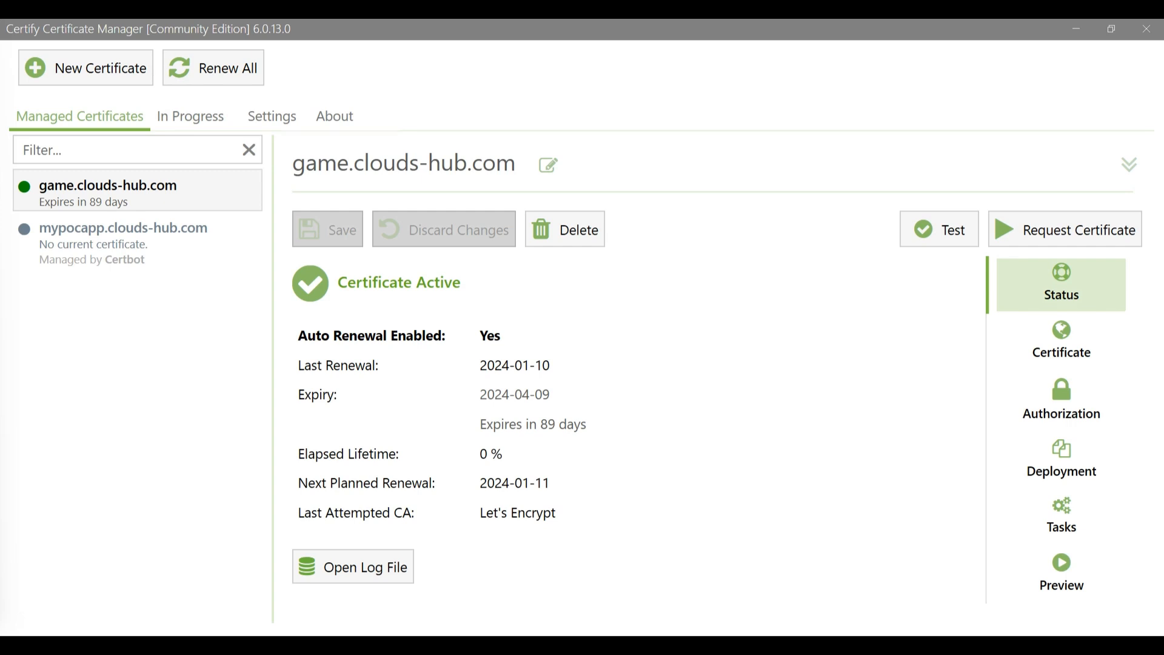
- Show game.clouds-hub.com's certificate domains (game.clouds-hub.com primary, clouds-hub.com), then switch to the diagram
{"action": "left_click", "coordinate": [894, 395]}
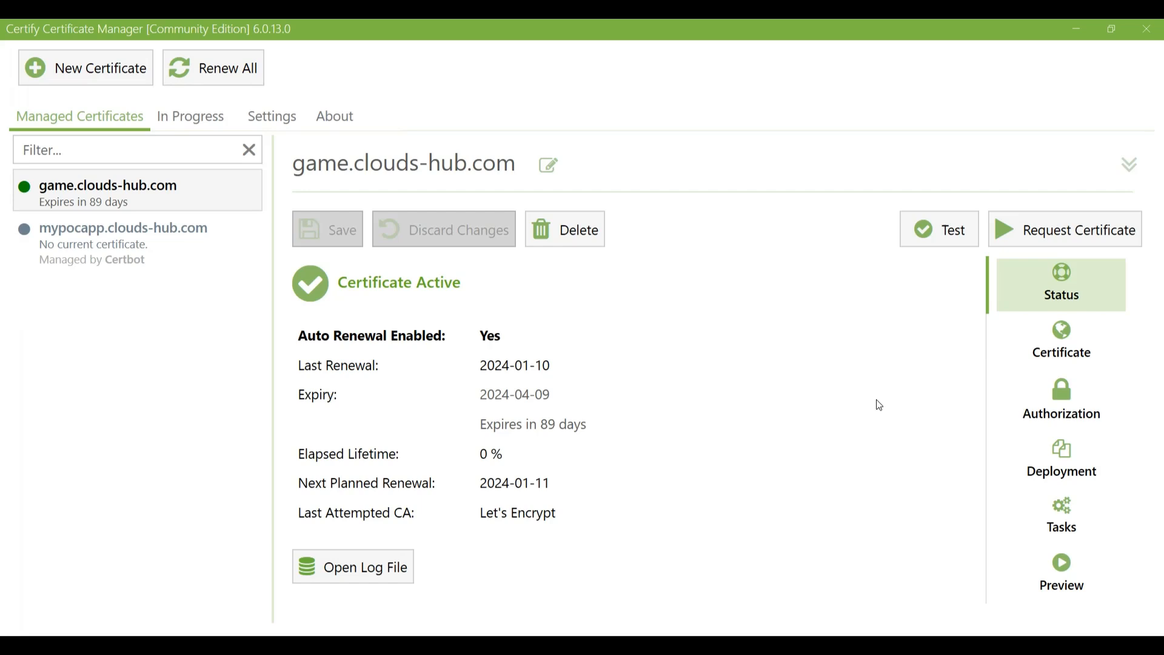
{"action": "left_click", "coordinate": [1059, 344]}
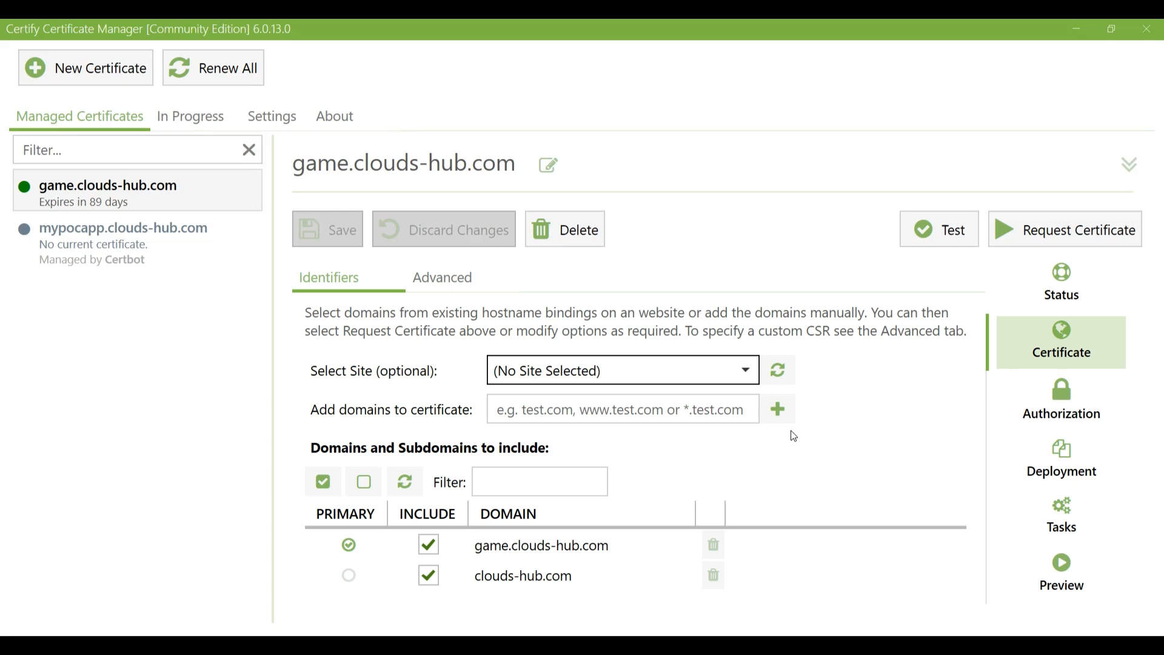
{"action": "left_click", "coordinate": [144, 197]}
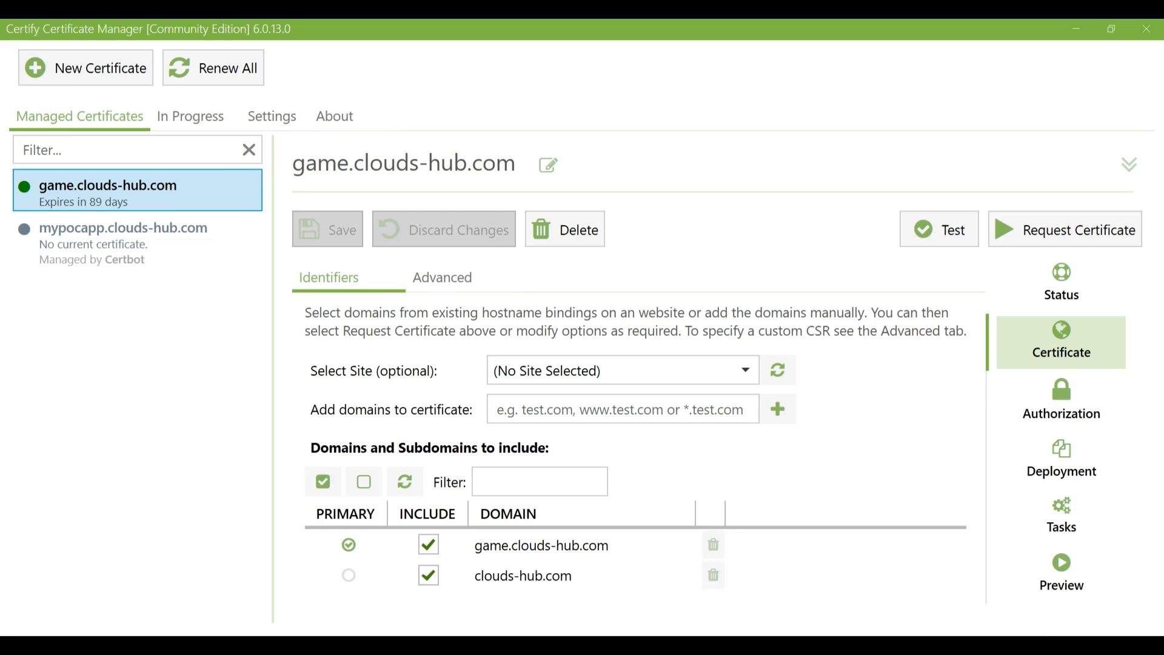
{"action": "key", "text": "alt+Tab"}
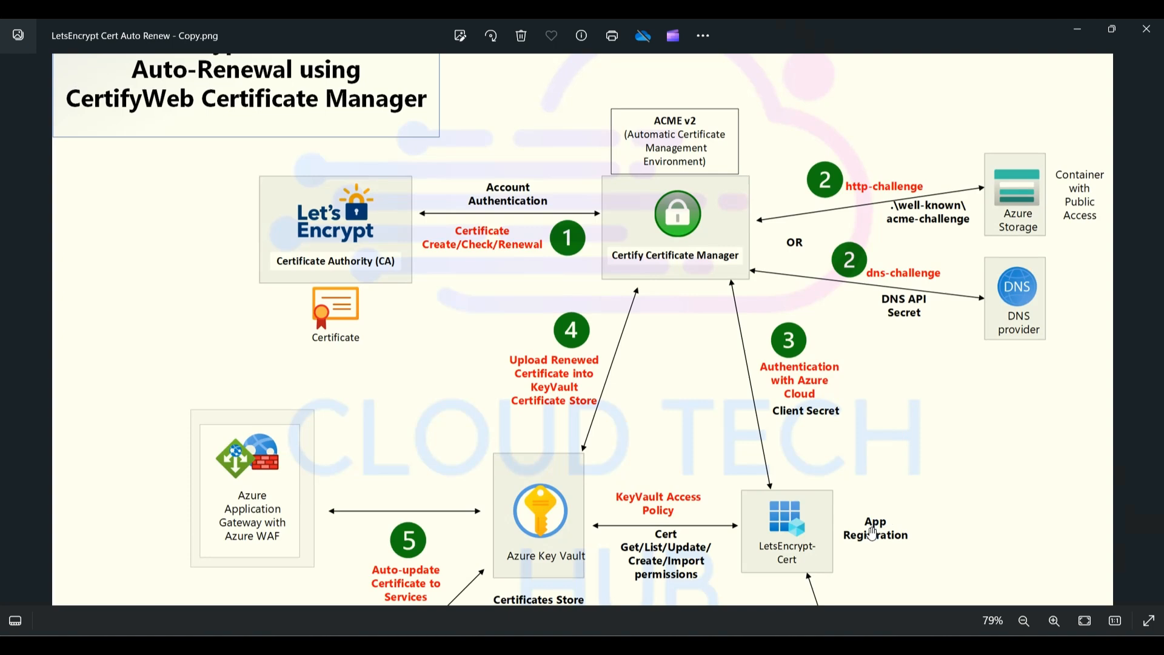
- Zoom the diagram out to 65% to see its lower part, then minimize Photos and return to Chrome
{"action": "scroll", "coordinate": [873, 425], "scroll_direction": "down", "scroll_amount": 2}
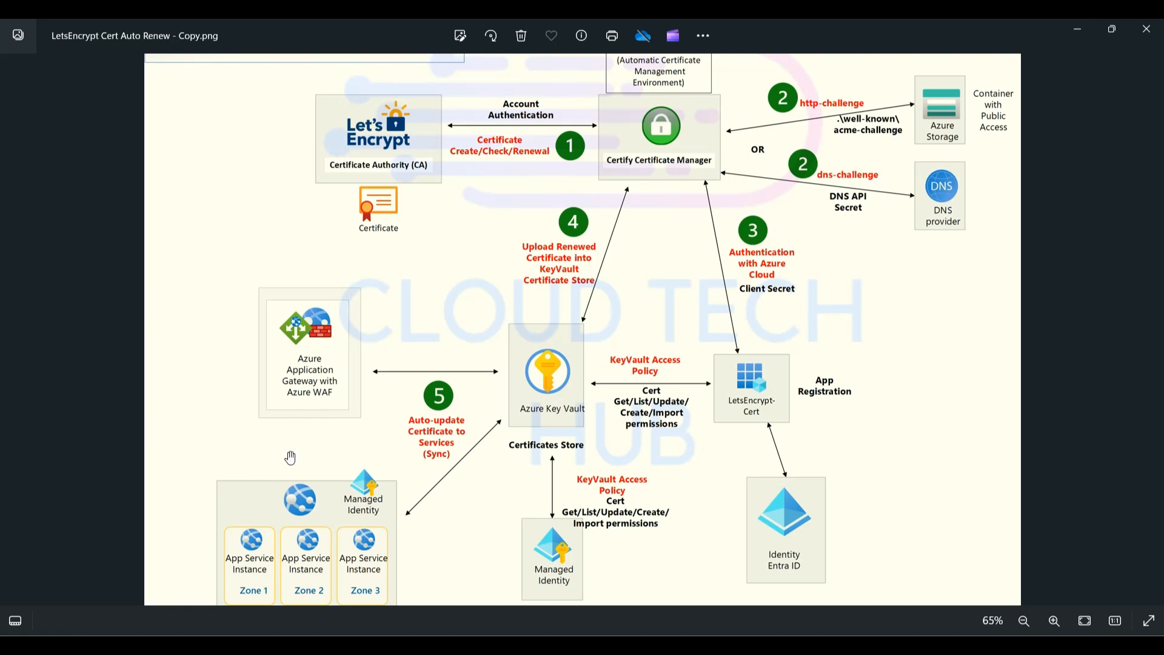
{"action": "left_click", "coordinate": [1079, 32]}
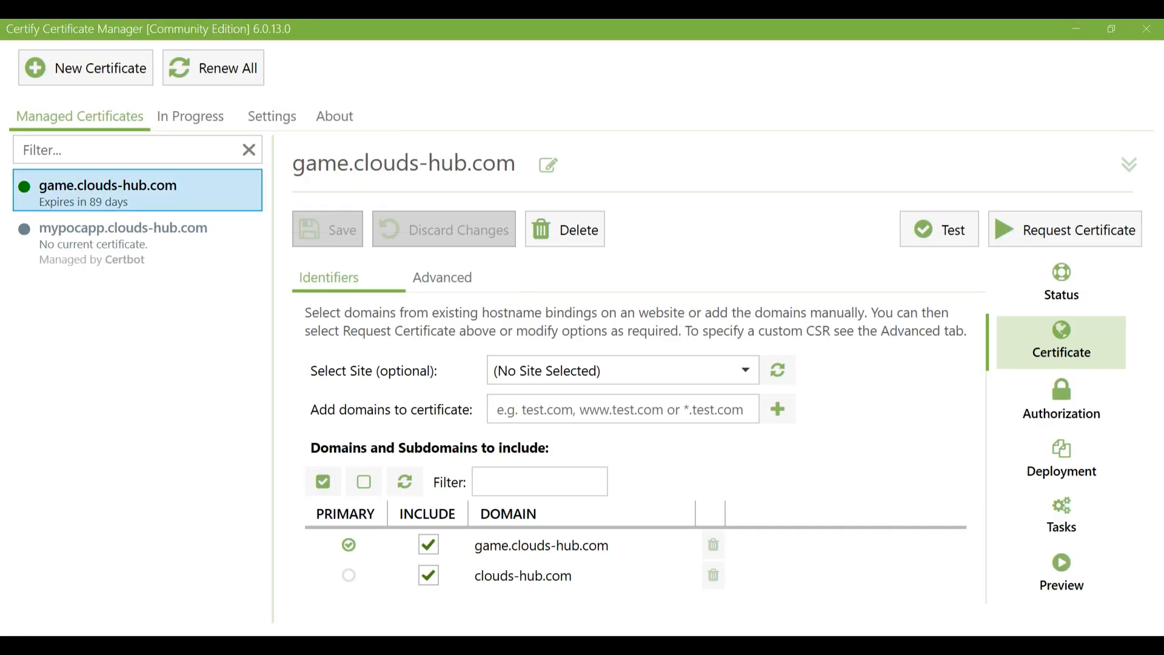
{"action": "key", "text": "alt+Tab"}
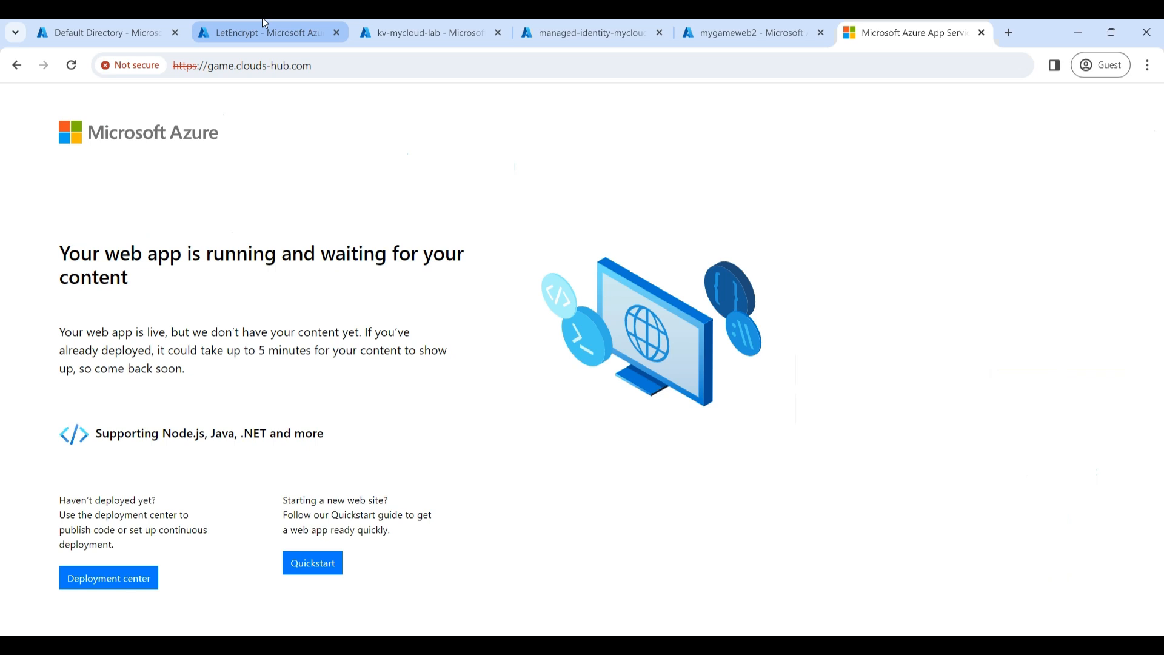
- Review the LetEncrypt app registration overview in the Azure portal
{"action": "left_click", "coordinate": [265, 28]}
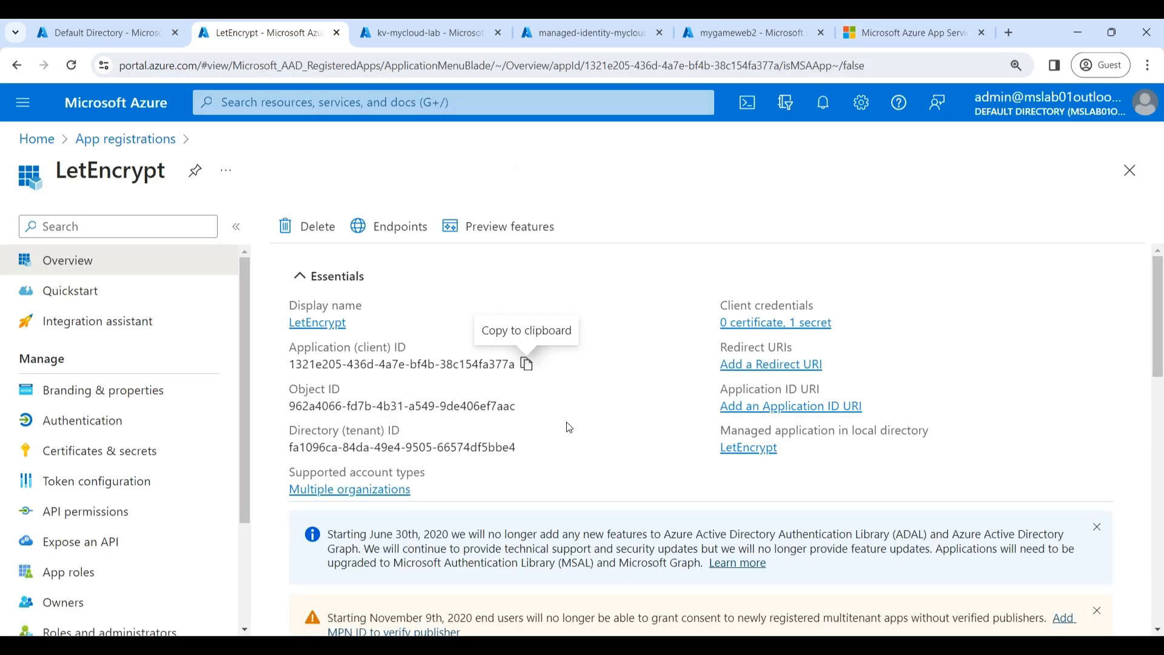
{"action": "scroll", "coordinate": [573, 427], "scroll_direction": "down", "scroll_amount": 1}
{"action": "scroll", "coordinate": [576, 430], "scroll_direction": "up", "scroll_amount": 1}
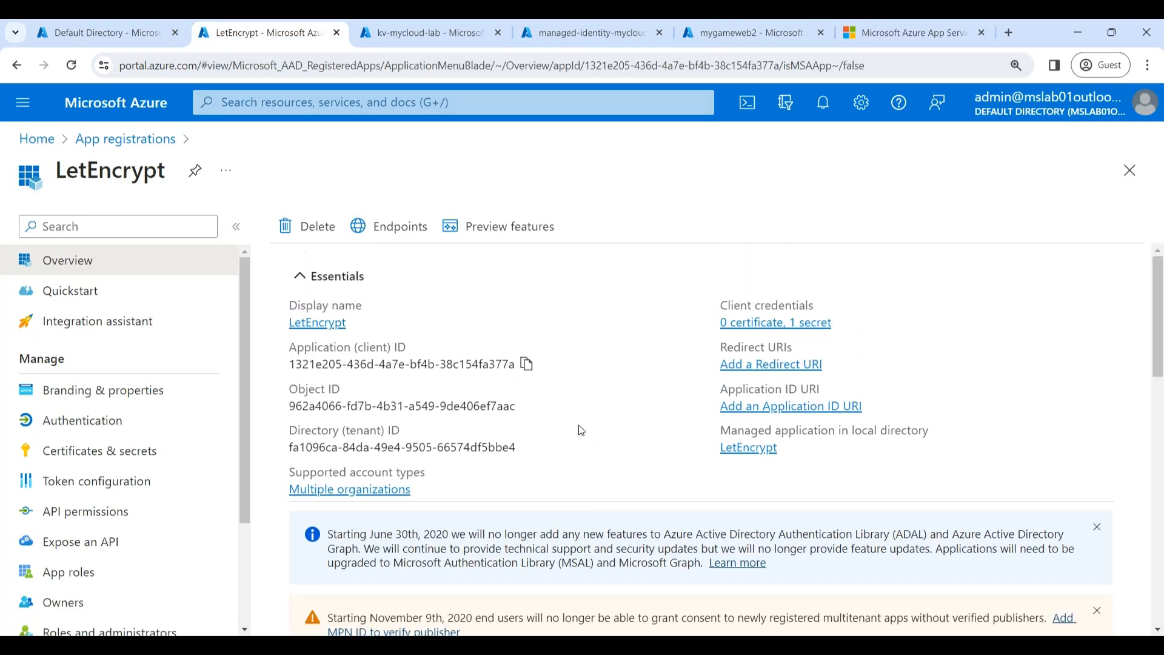
{"action": "scroll", "coordinate": [580, 430], "scroll_direction": "down", "scroll_amount": 2}
{"action": "scroll", "coordinate": [540, 415], "scroll_direction": "up", "scroll_amount": 2}
{"action": "scroll", "coordinate": [546, 422], "scroll_direction": "down", "scroll_amount": 2}
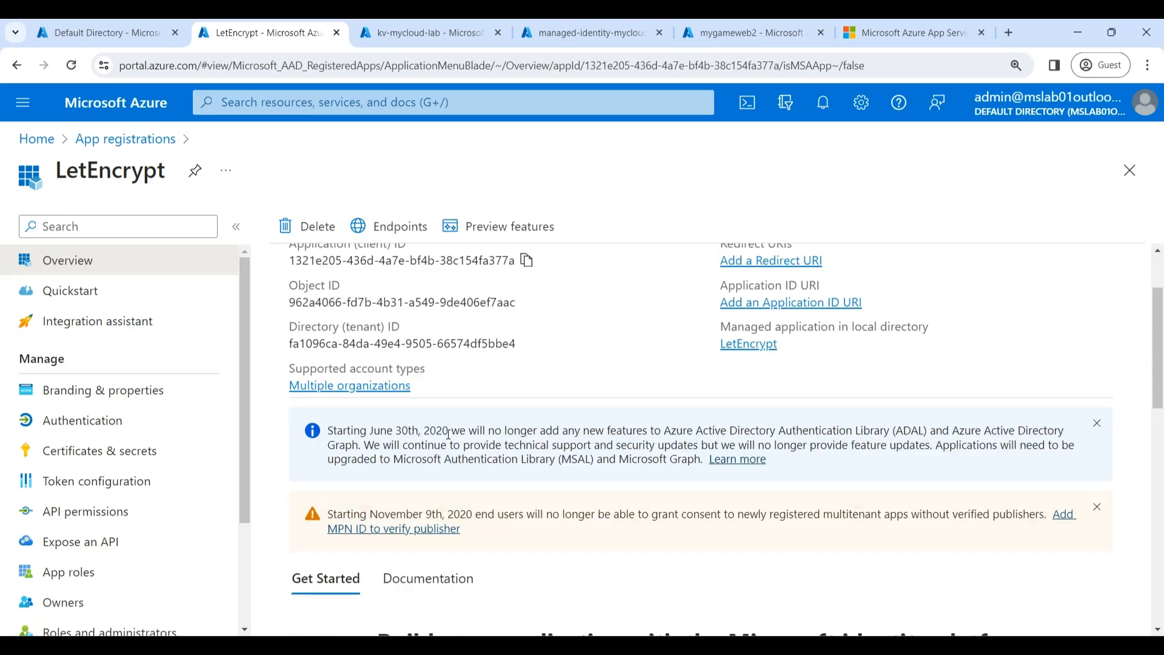
{"action": "scroll", "coordinate": [449, 434], "scroll_direction": "down", "scroll_amount": 1}
- Check the LetEncrypt client secret expiring 1/9/2026, then return to Certify Certificate Manager
{"action": "left_click", "coordinate": [100, 452]}
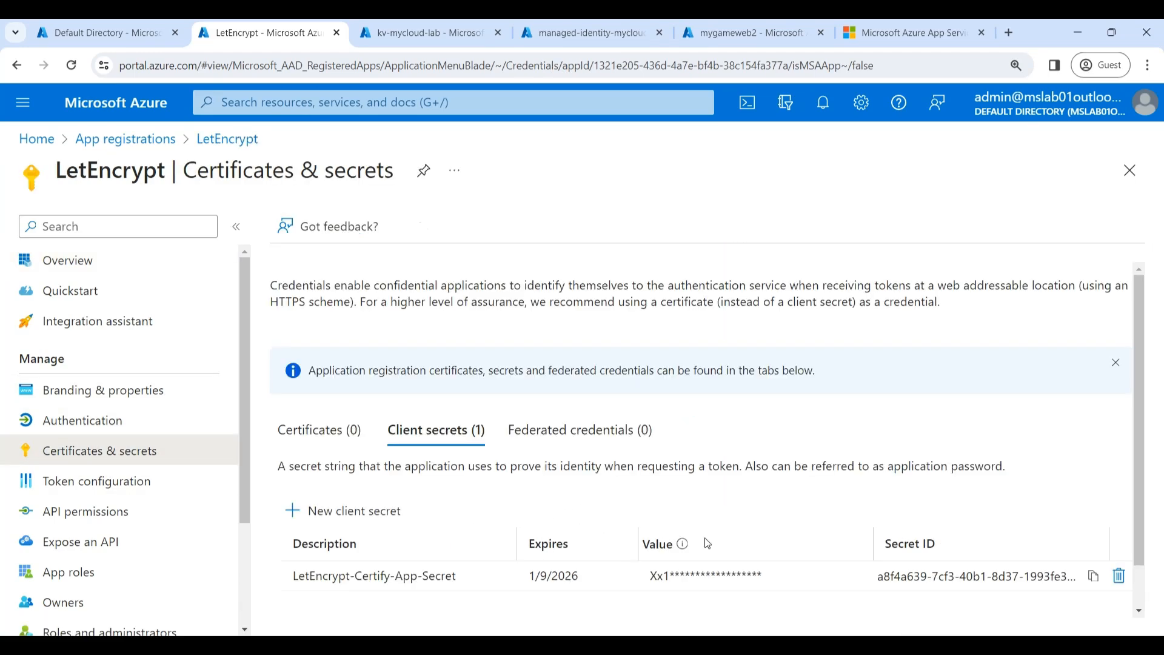
{"action": "scroll", "coordinate": [707, 544], "scroll_direction": "down", "scroll_amount": 1}
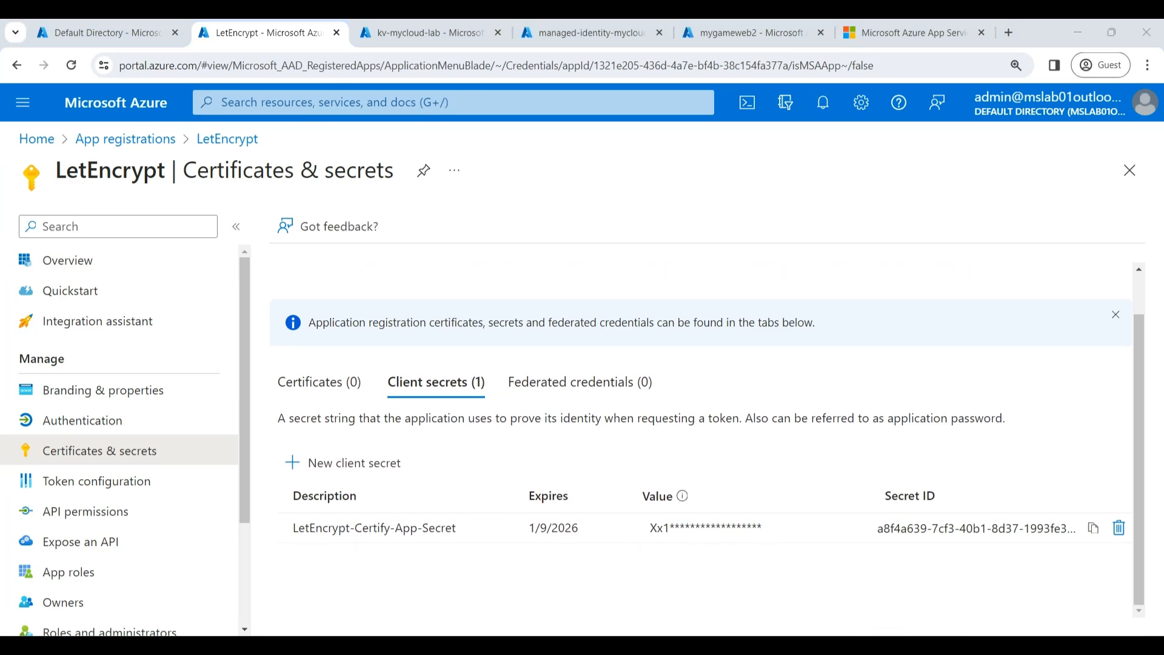
{"action": "key", "text": "alt+Tab"}
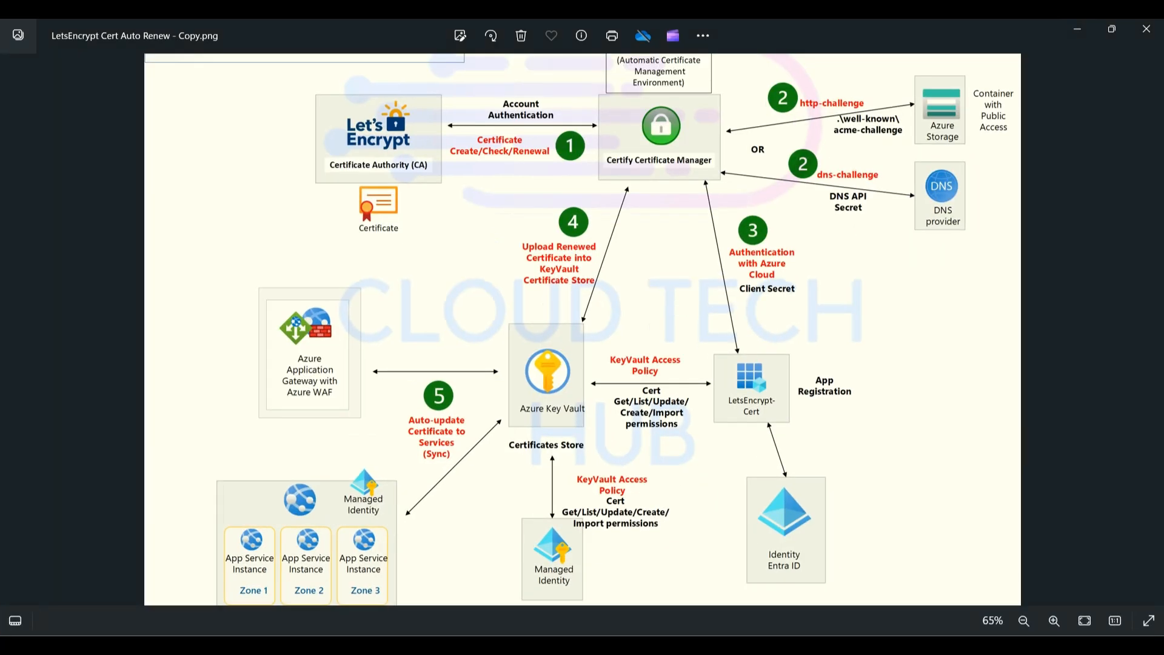
{"action": "key", "text": "alt+Tab"}
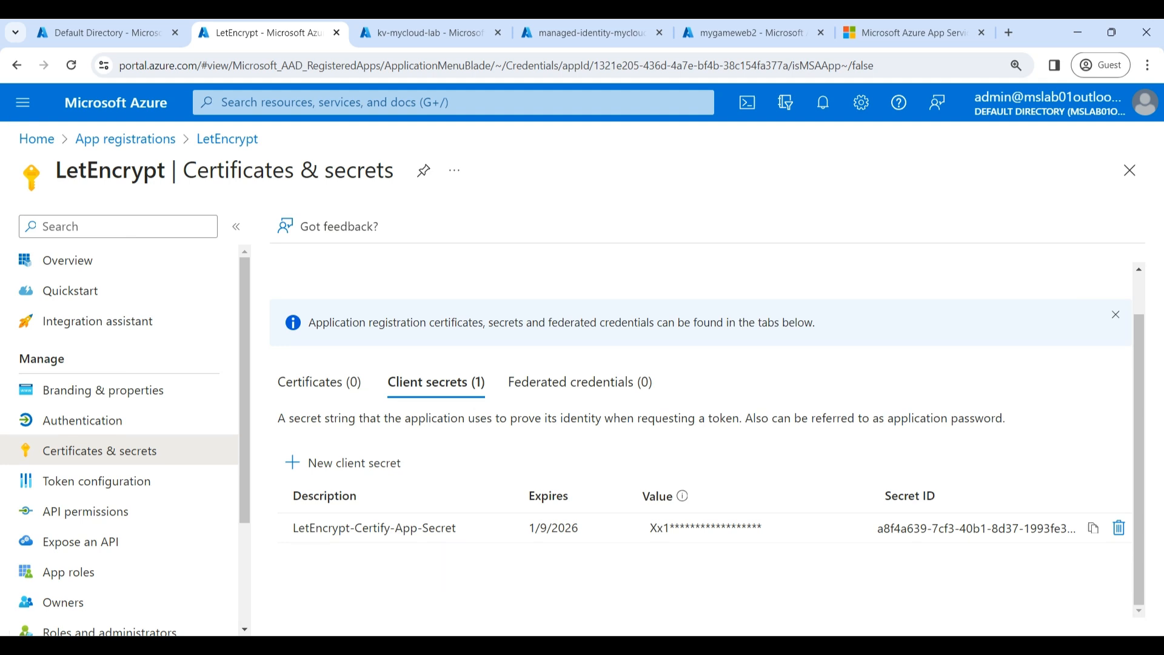
{"action": "key", "text": "alt+Tab"}
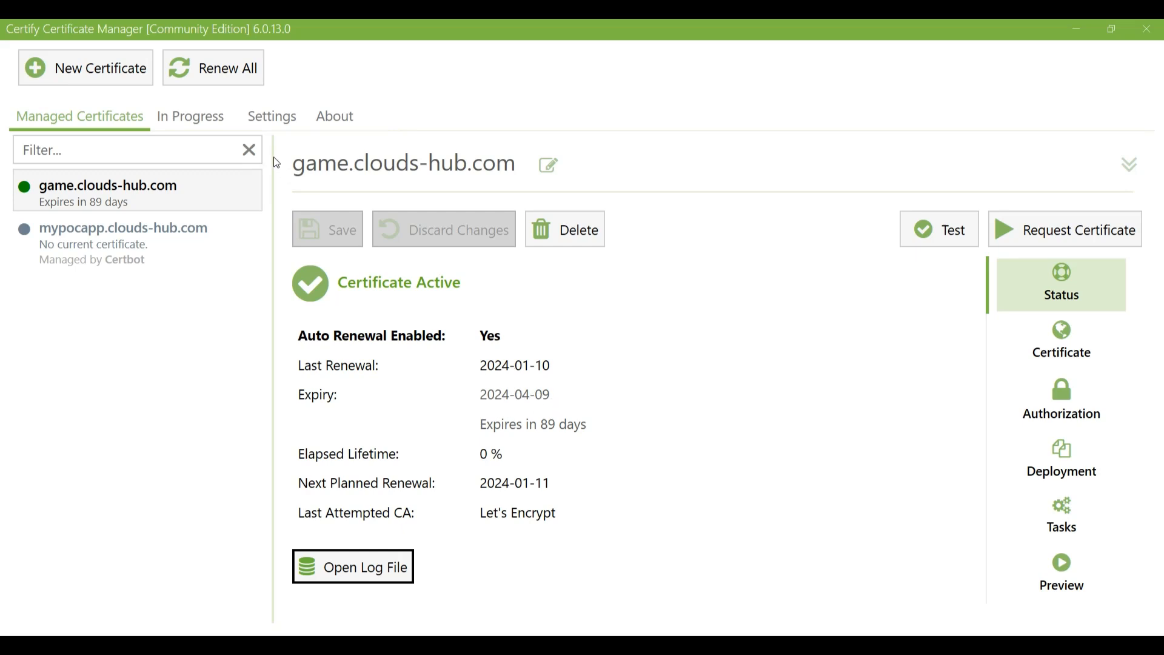
- In General Settings, keep renewal at 89 days before expiry and set maximum auto-renewal requests to 5
{"action": "left_click", "coordinate": [276, 125]}
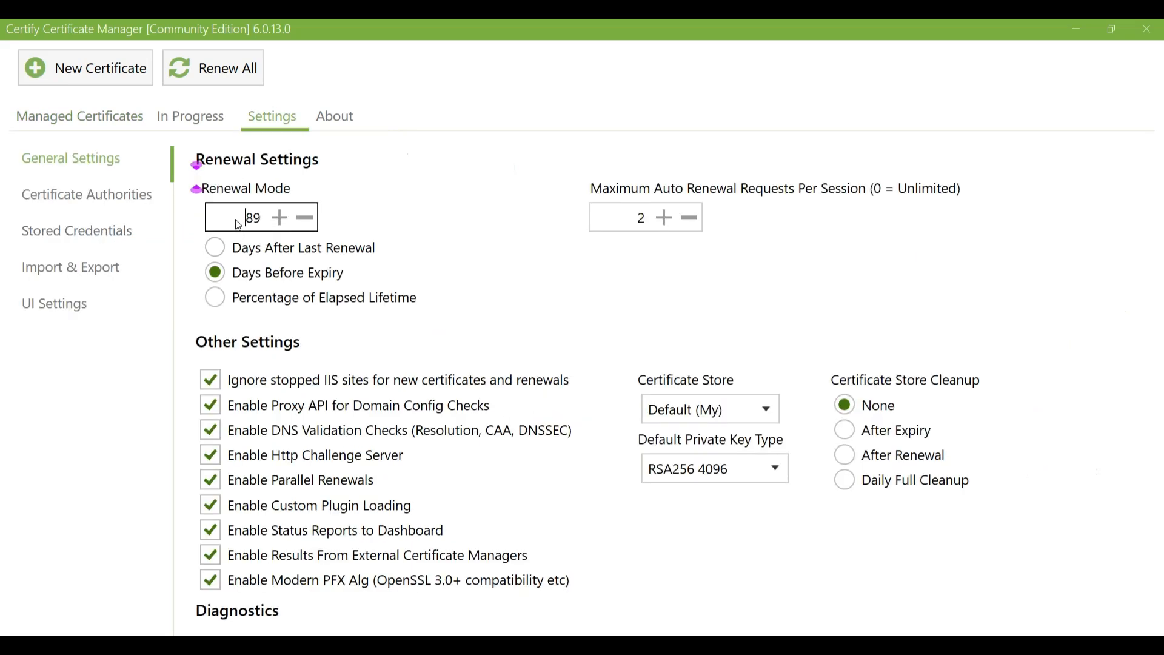
{"action": "double_click", "coordinate": [254, 218]}
{"action": "left_click", "coordinate": [441, 242]}
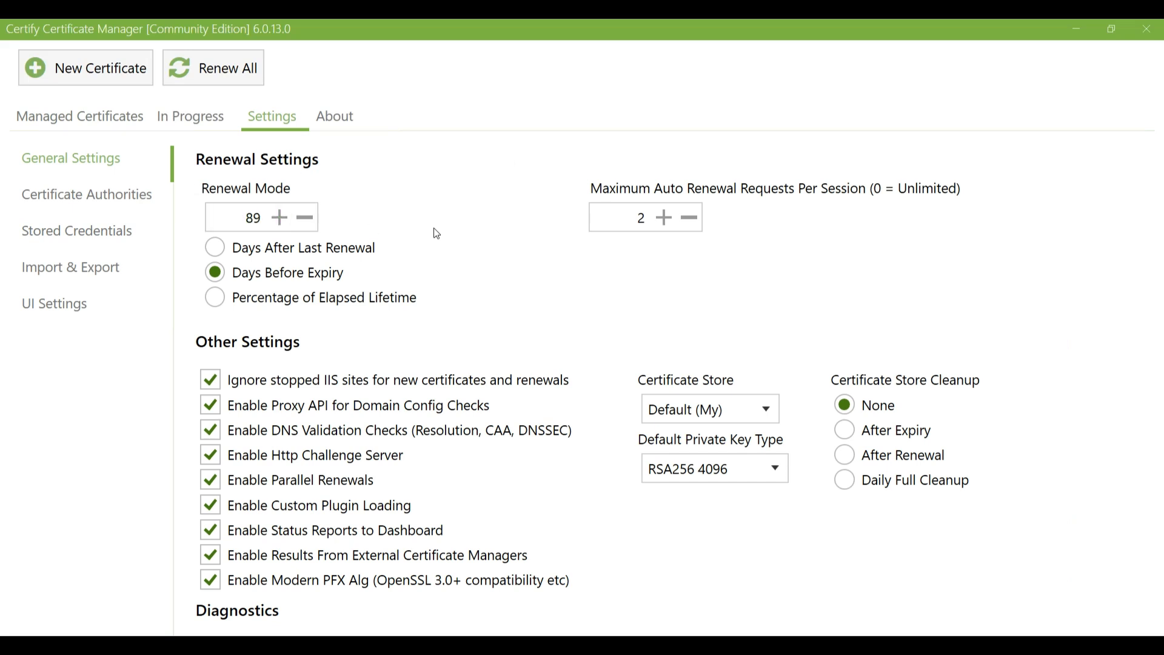
{"action": "double_click", "coordinate": [255, 218]}
{"action": "left_click", "coordinate": [438, 266]}
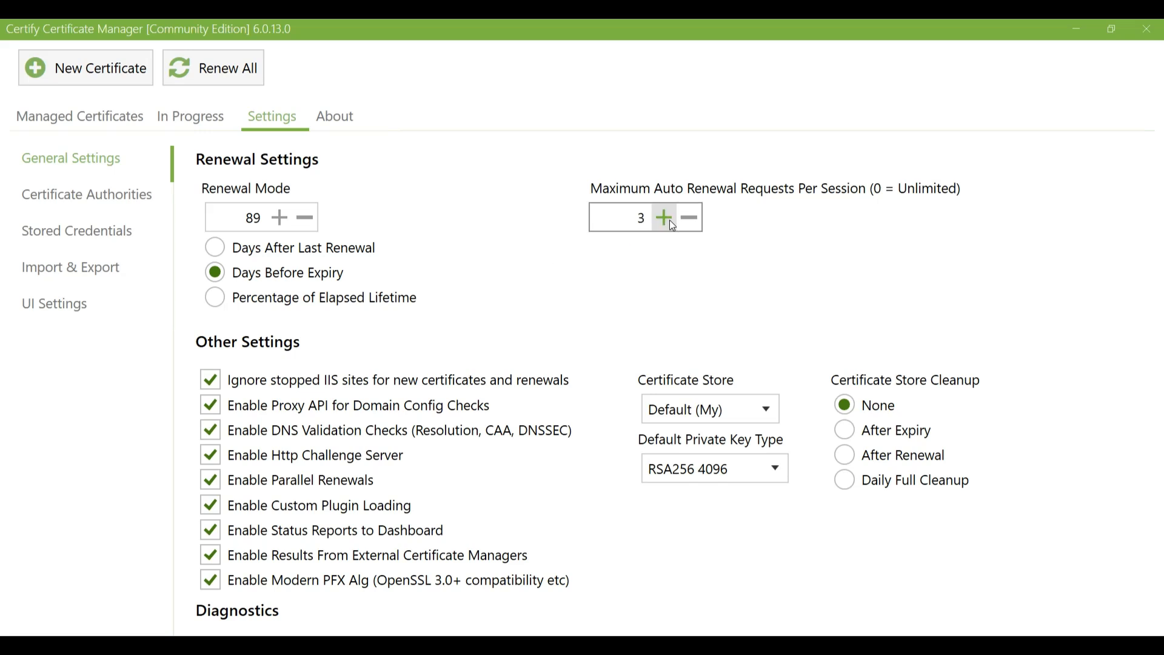
{"action": "left_click", "coordinate": [689, 218]}
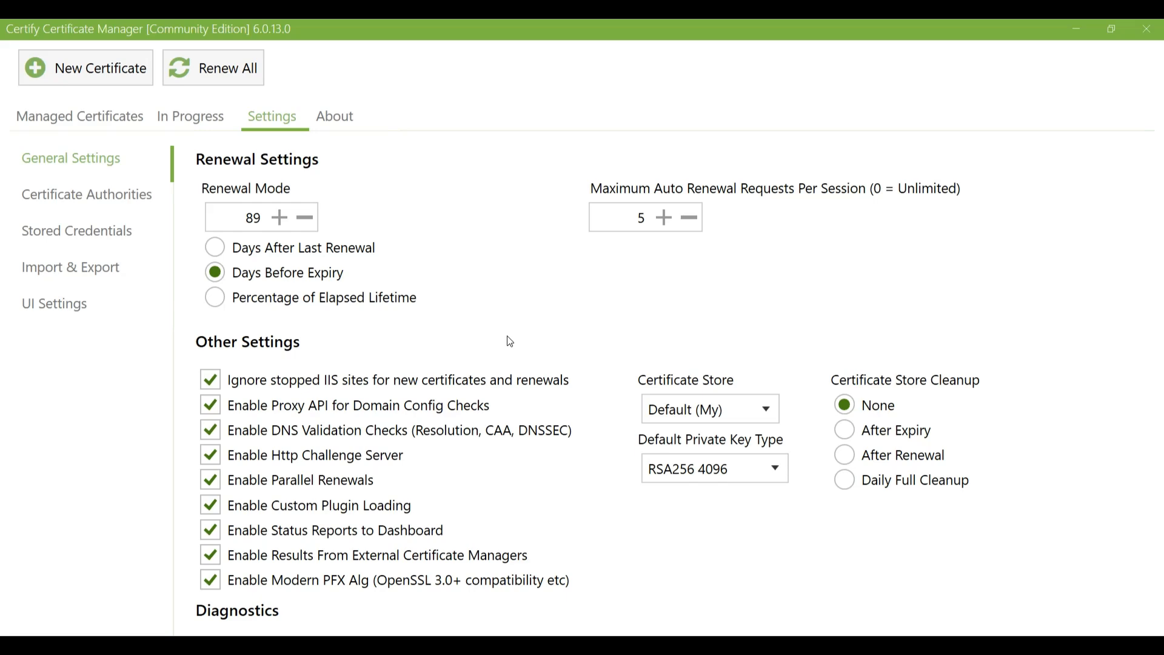
- Review Certificate Authorities, Stored Credentials and Import & Export, then return to the game.clouds-hub.com managed certificate
{"action": "left_click", "coordinate": [115, 210]}
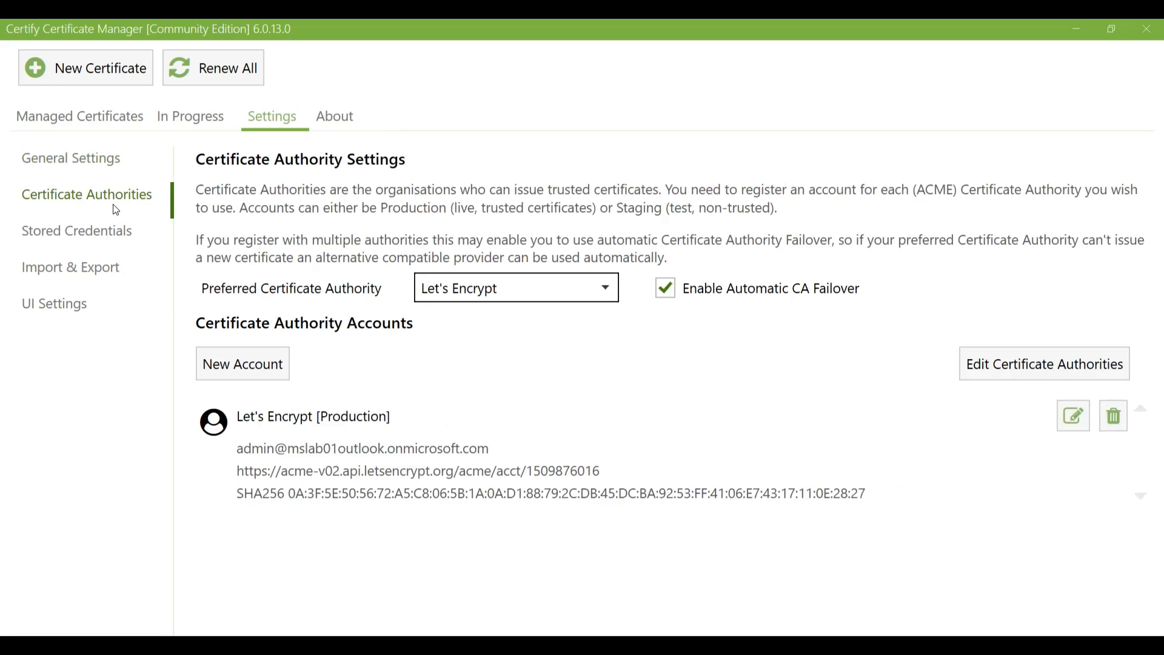
{"action": "left_click", "coordinate": [115, 238]}
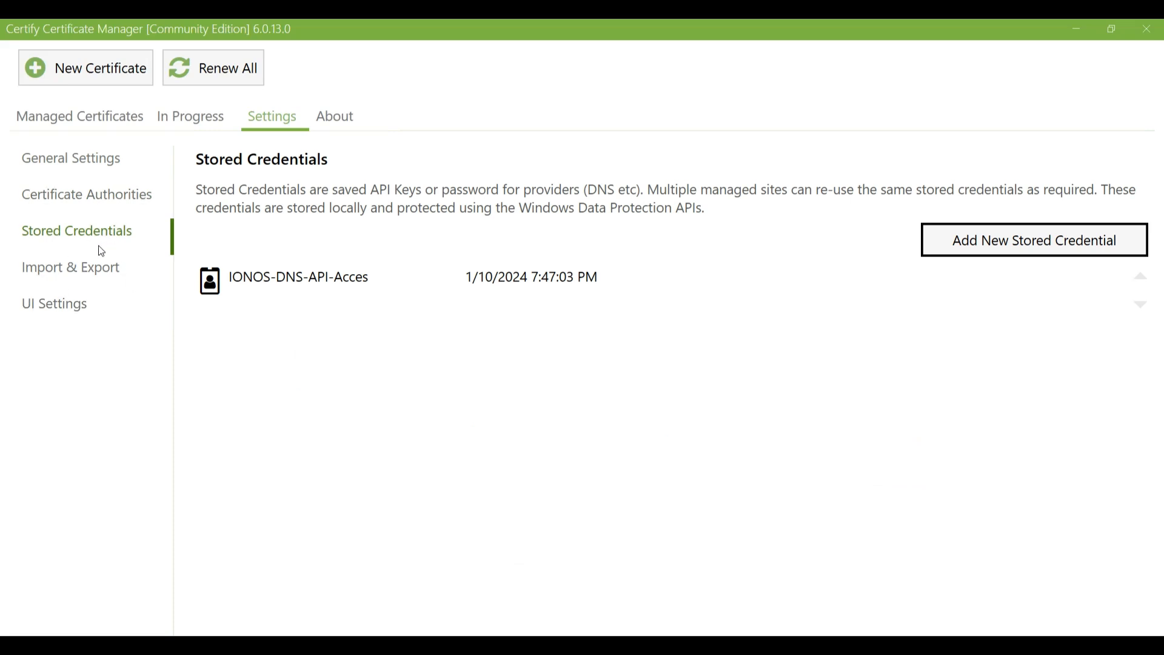
{"action": "left_click", "coordinate": [86, 274]}
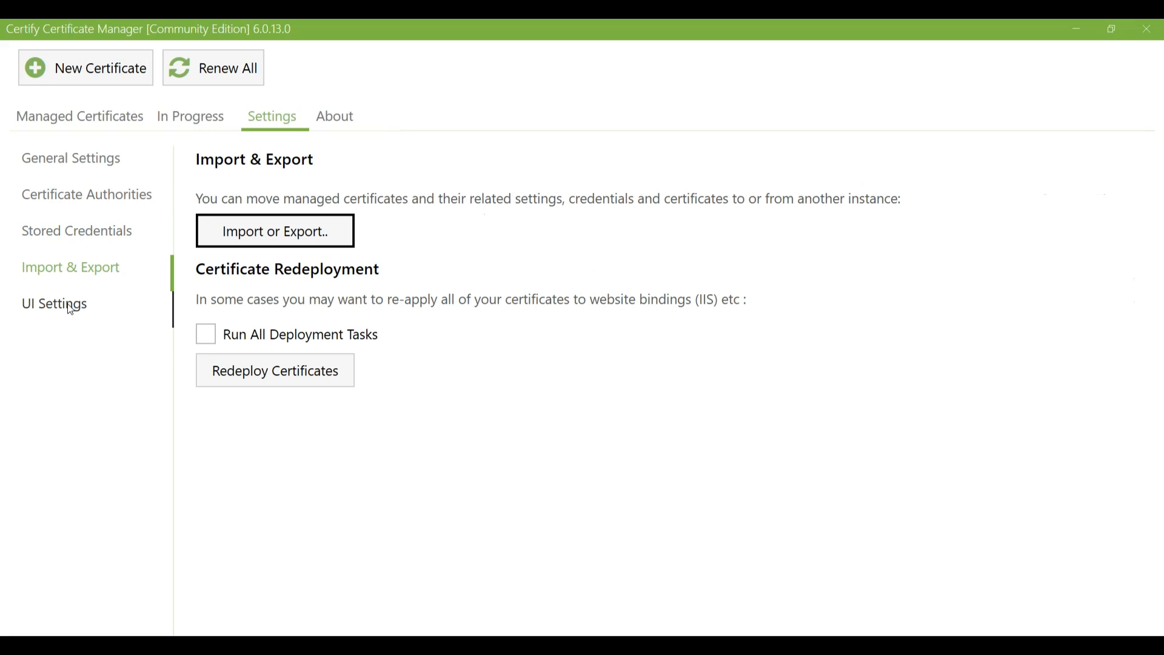
{"action": "left_click", "coordinate": [165, 121]}
{"action": "left_click", "coordinate": [96, 116]}
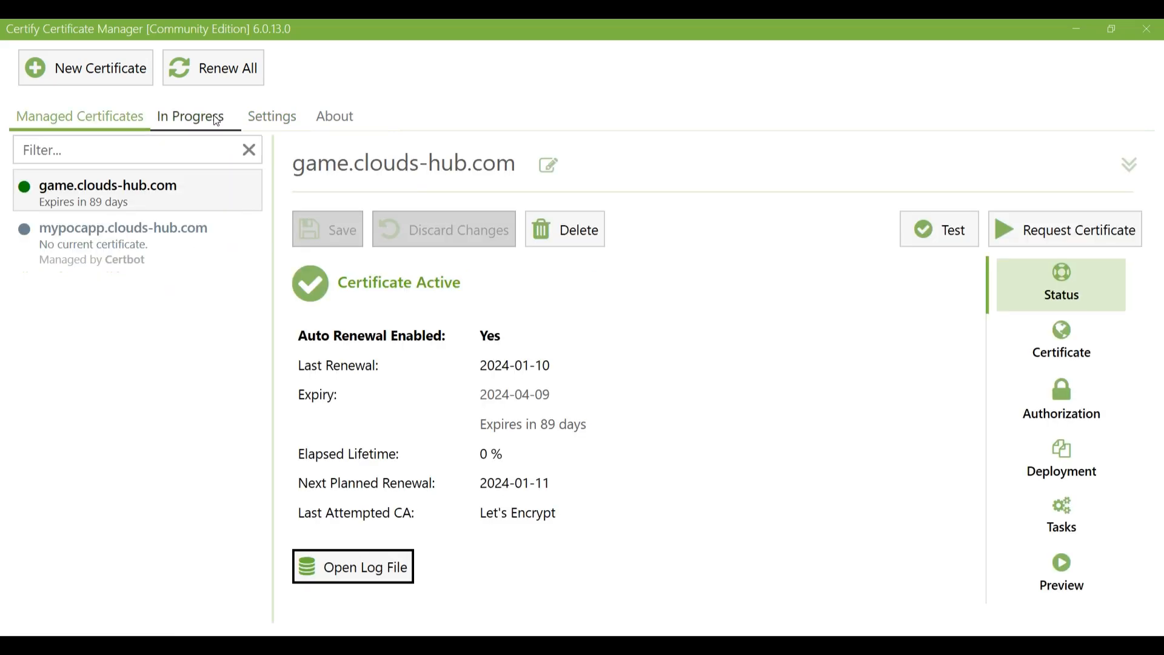
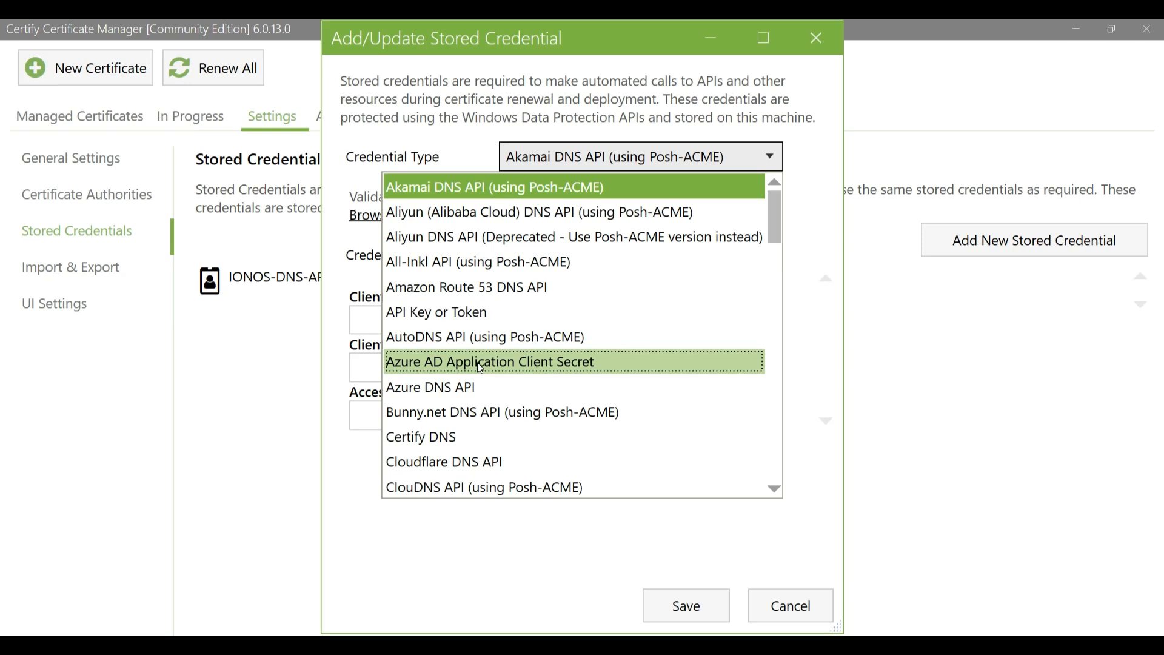
- Choose Azure AD Application Client Secret as the new credential's type
{"action": "left_click", "coordinate": [480, 368]}
- Name the credential LetsEncrypt-App-Reg, paste the tenant ID, client ID and client secret, and save
{"action": "left_click", "coordinate": [538, 255]}
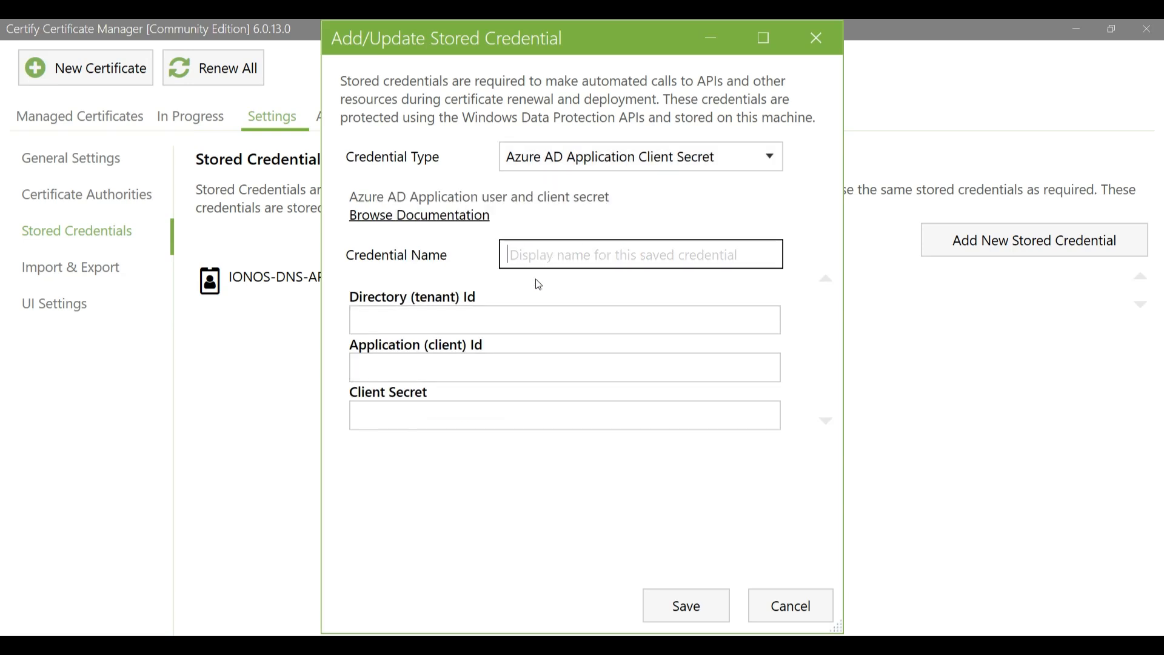
{"action": "type", "text": "LetsEncr"}
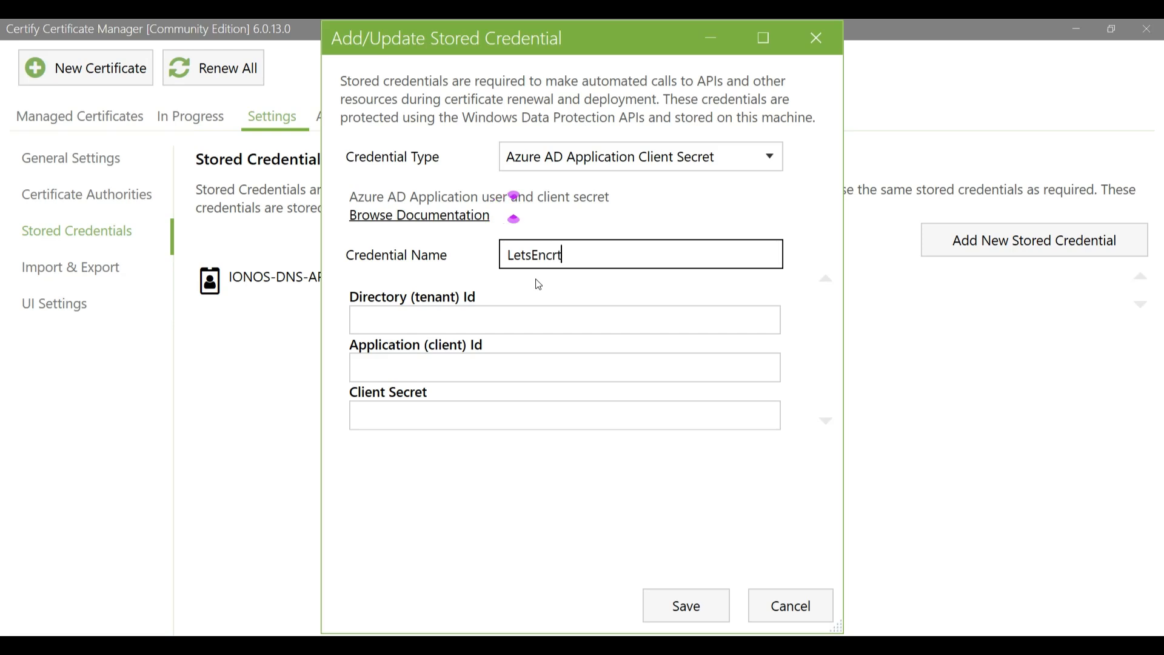
{"action": "type", "text": "ypt-Ap"}
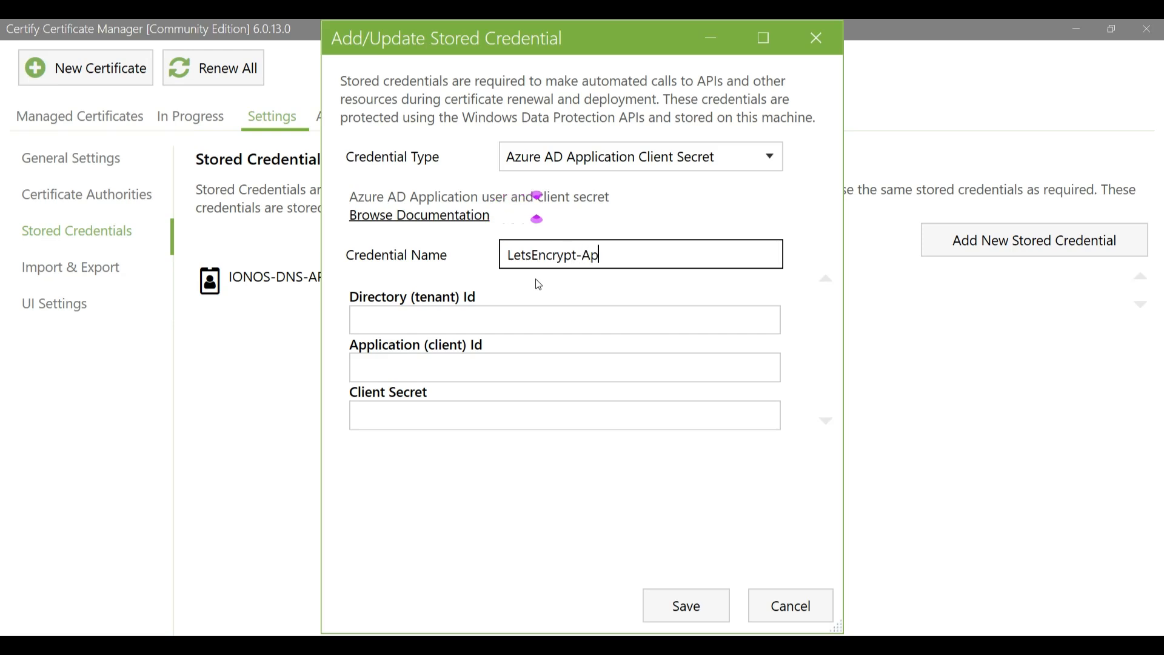
{"action": "type", "text": "p-Reg"}
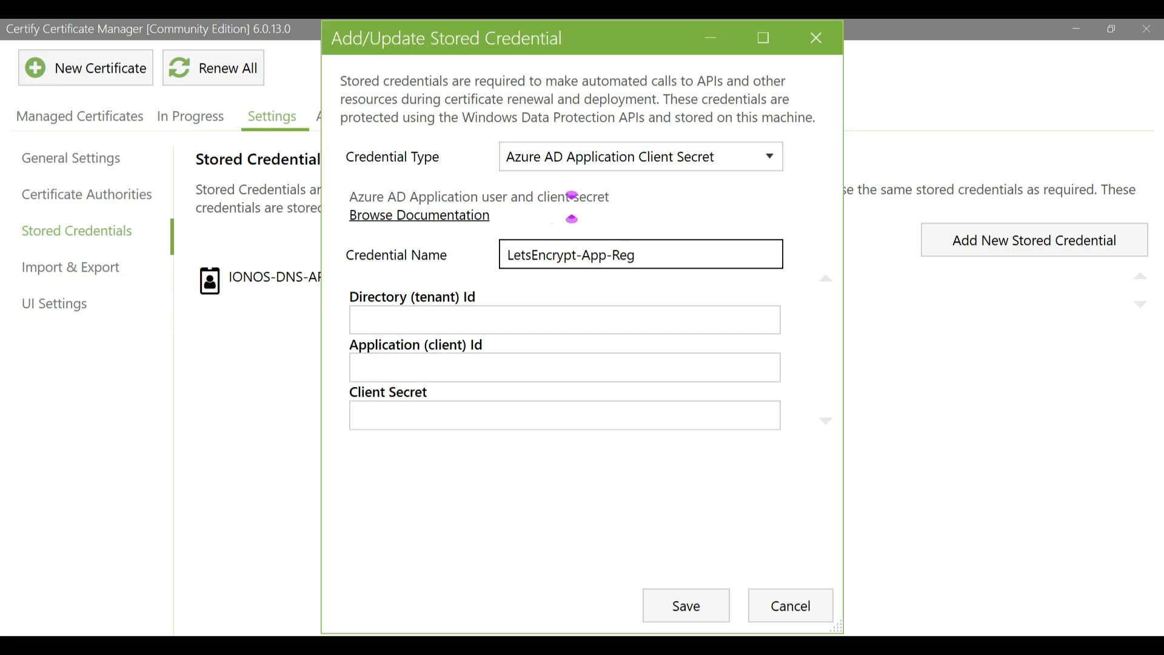
{"action": "key", "text": "alt+Tab"}
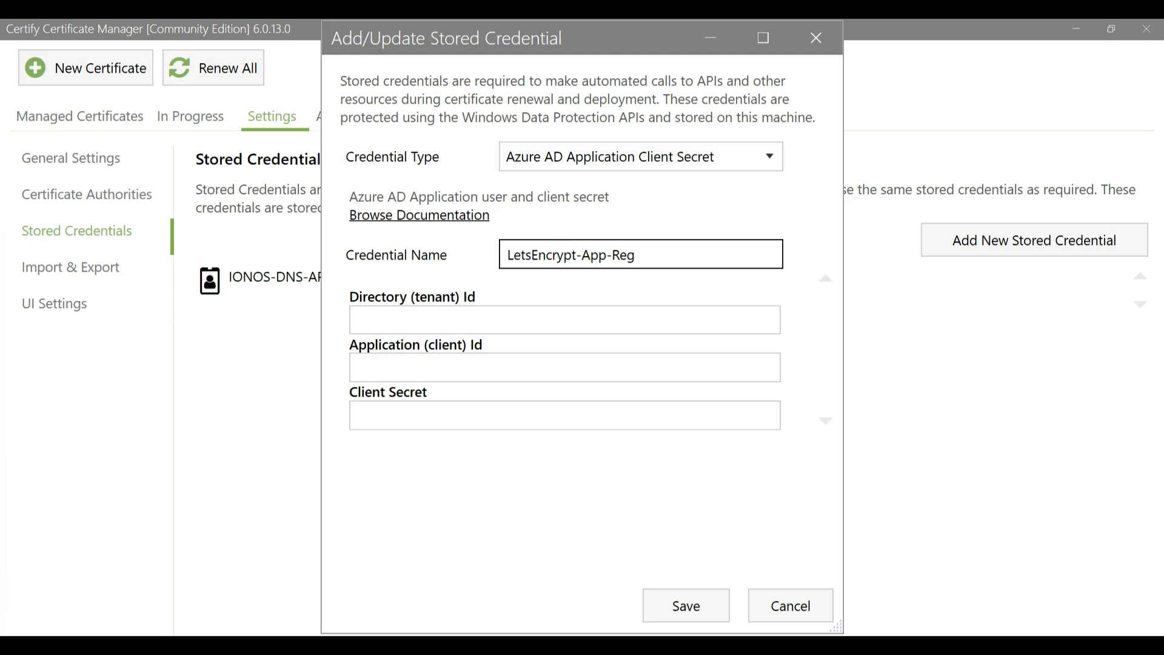
{"action": "left_click", "coordinate": [372, 317]}
{"action": "key", "text": "ctrl+v"}
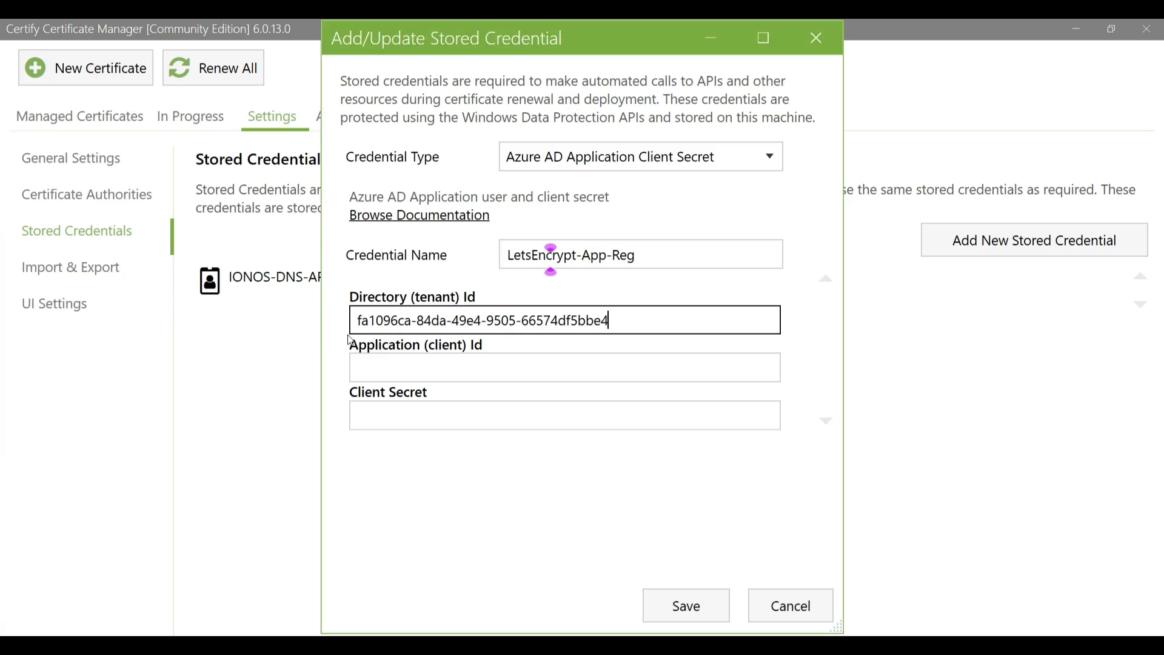
{"action": "key", "text": "alt+Tab"}
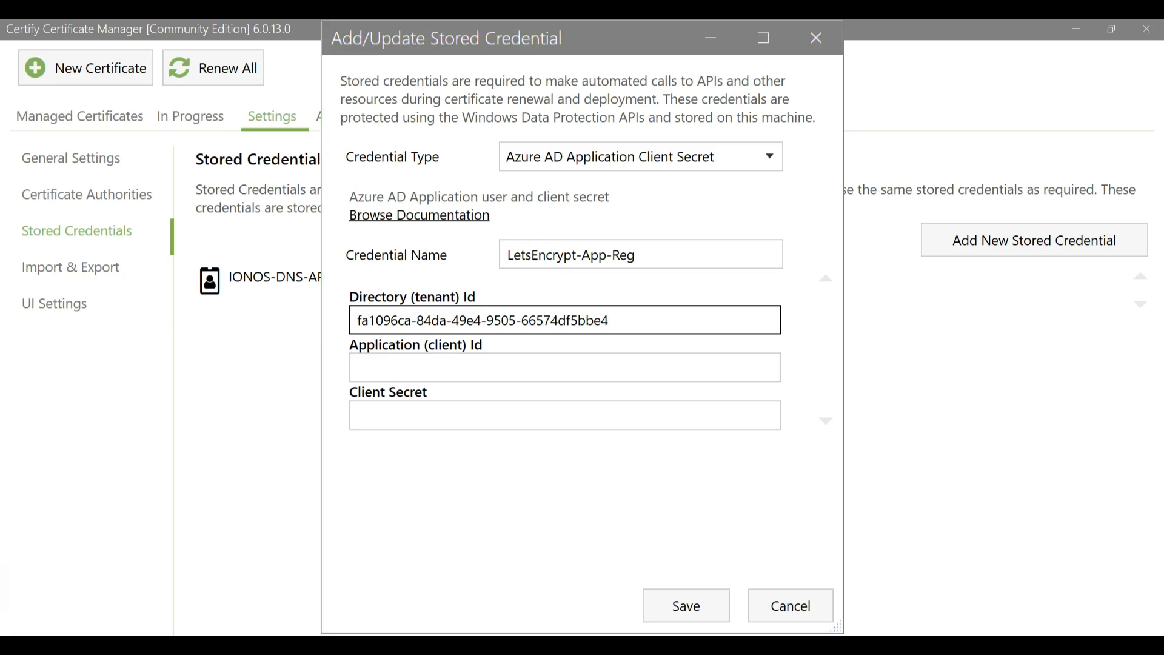
{"action": "left_click", "coordinate": [405, 378]}
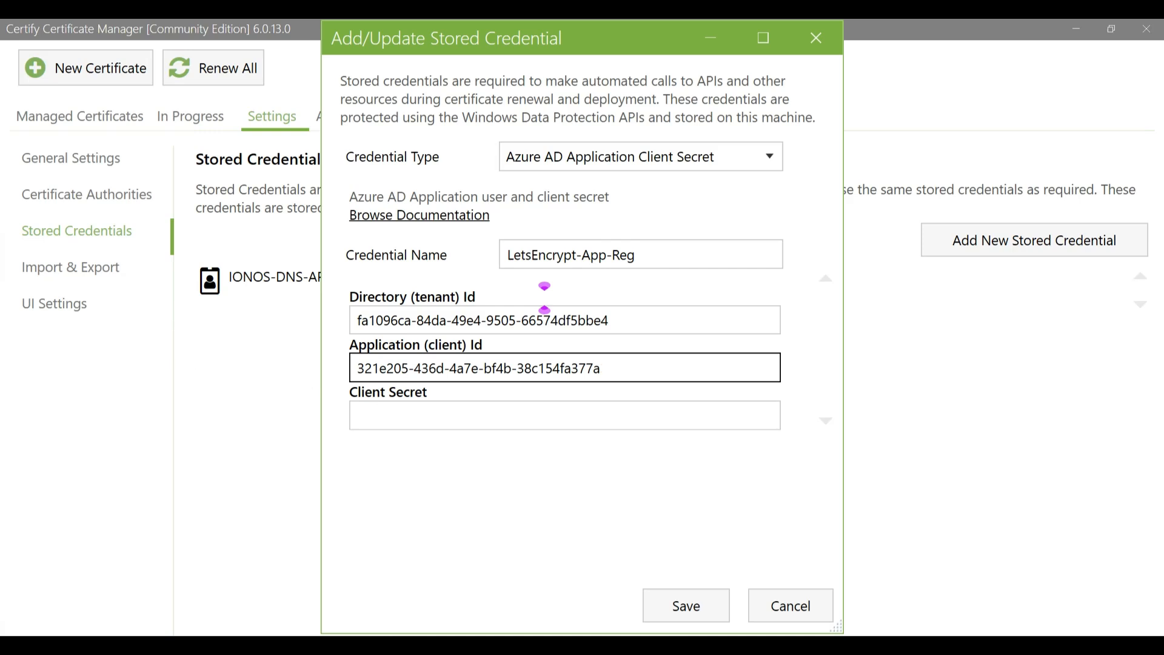
{"action": "key", "text": "alt+Tab"}
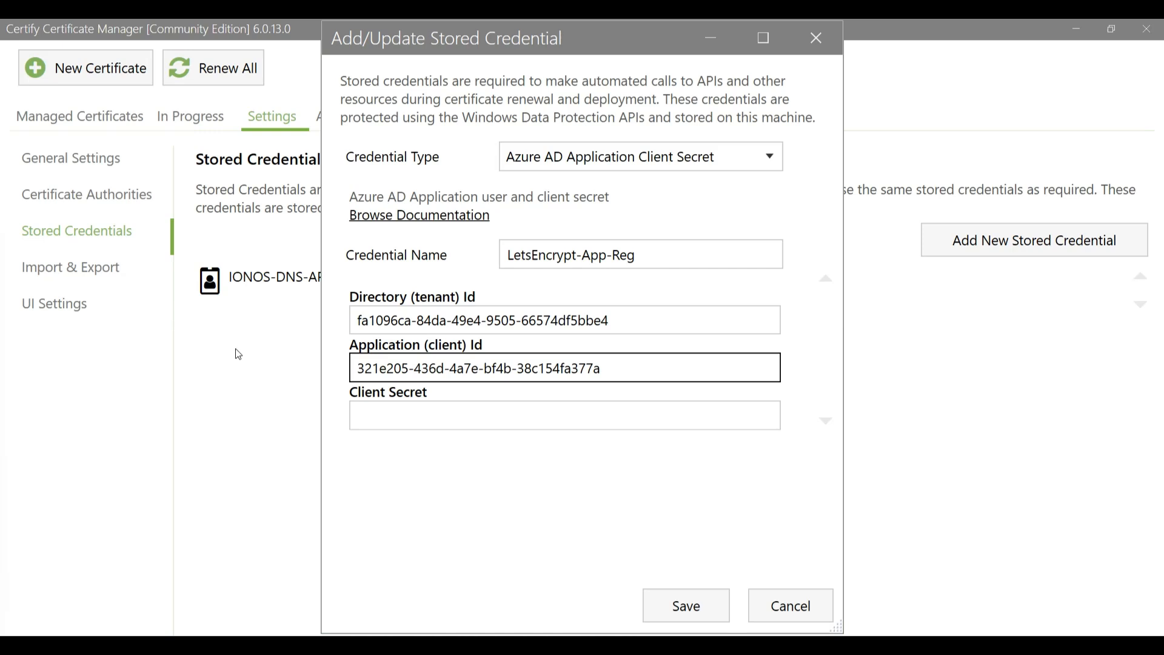
{"action": "left_click", "coordinate": [522, 421]}
{"action": "key", "text": "ctrl+v"}
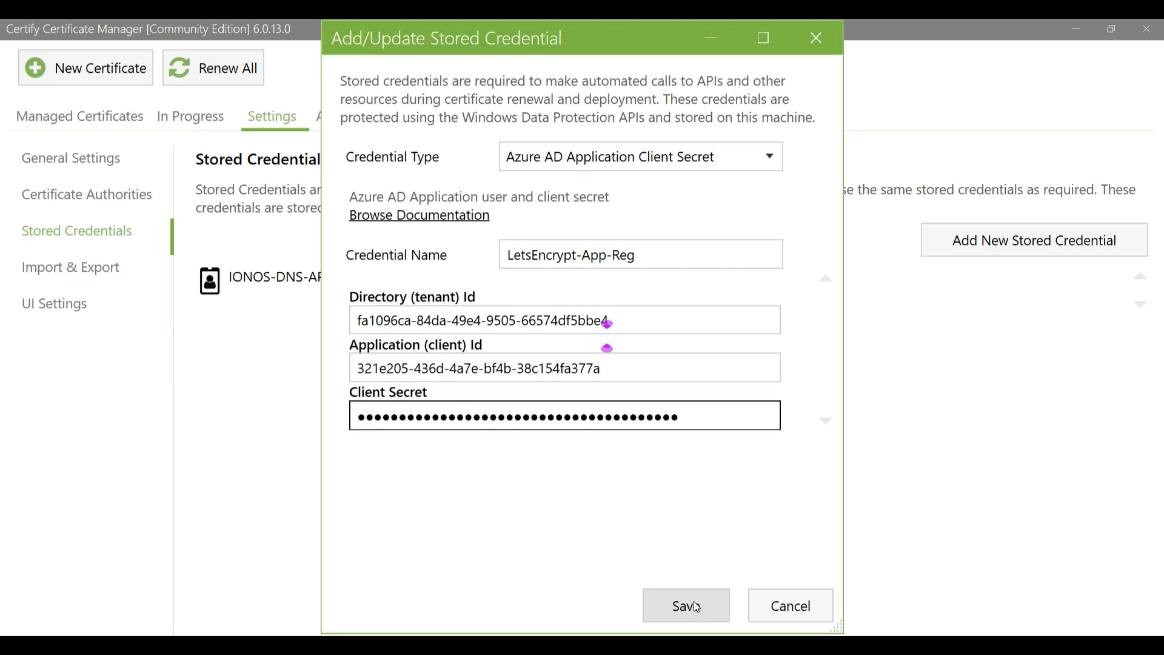
{"action": "left_click", "coordinate": [685, 605]}
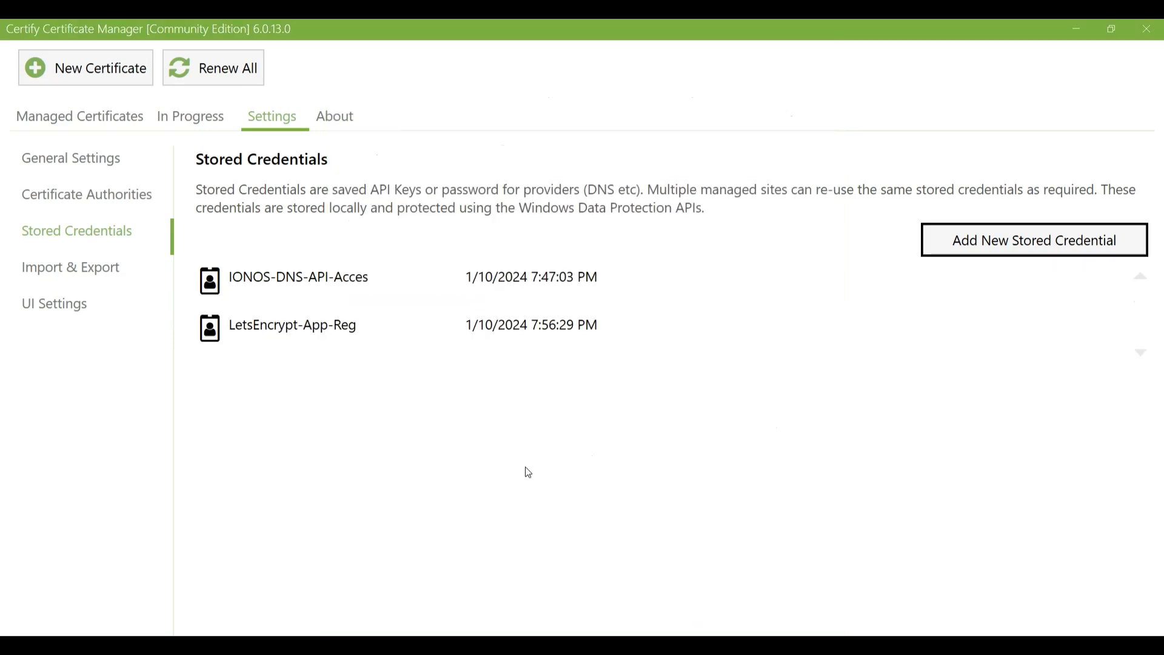
- Add a Password-type stored credential named Cert-pfx with its password and save it
{"action": "left_click", "coordinate": [1022, 246]}
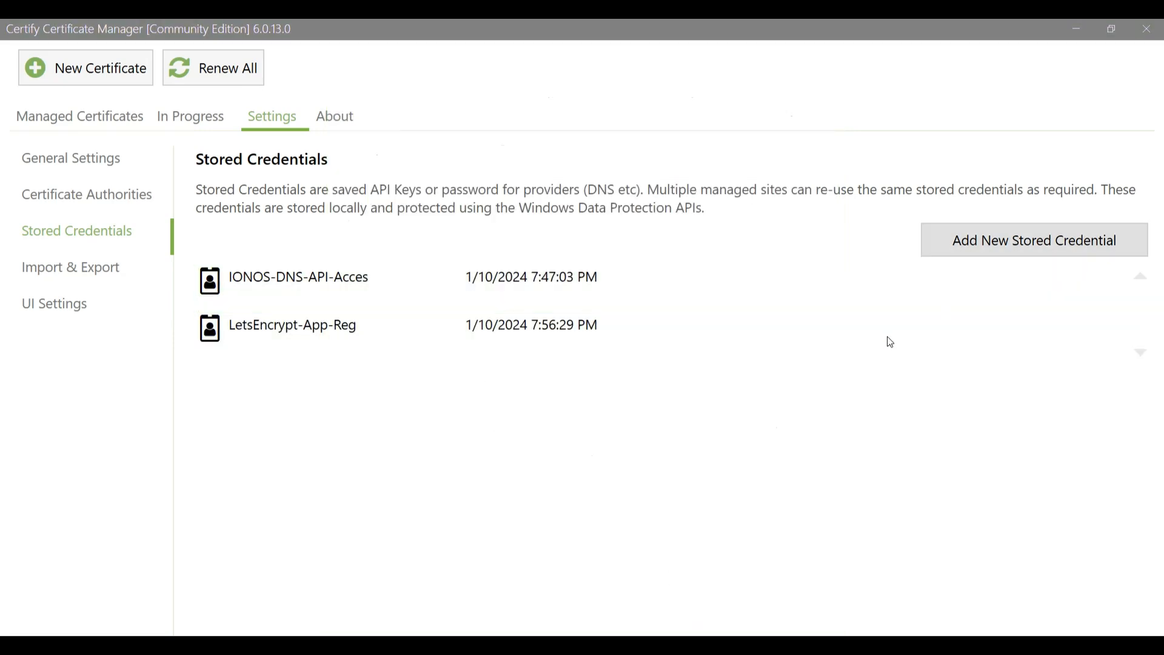
{"action": "left_click", "coordinate": [566, 261]}
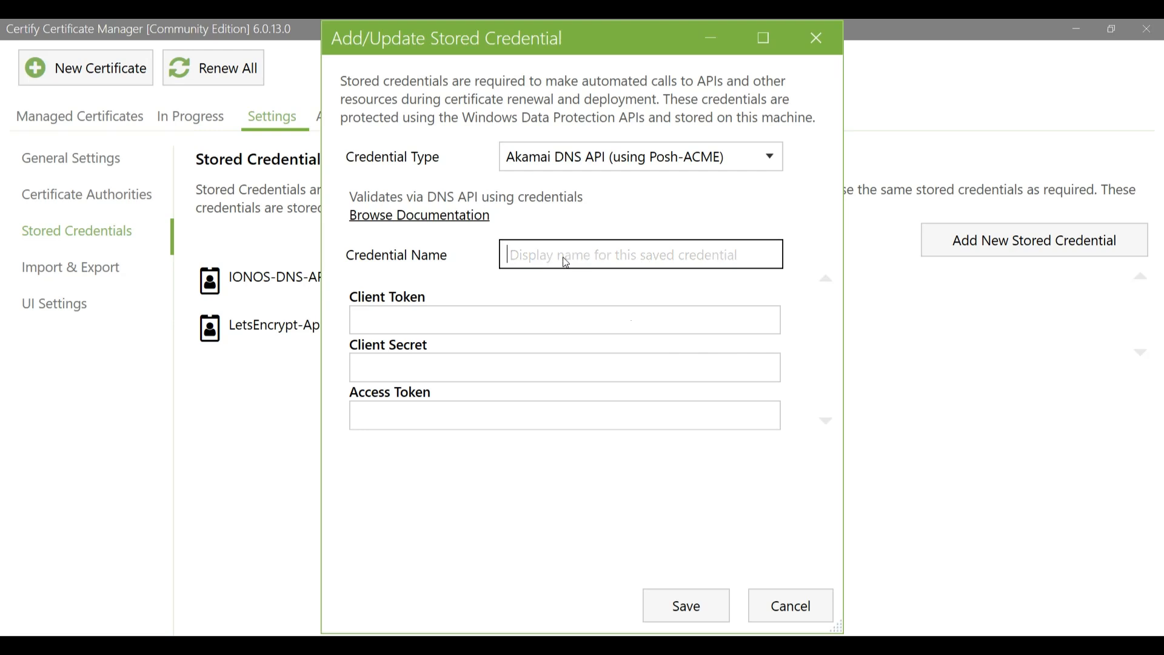
{"action": "type", "text": "Cert-"}
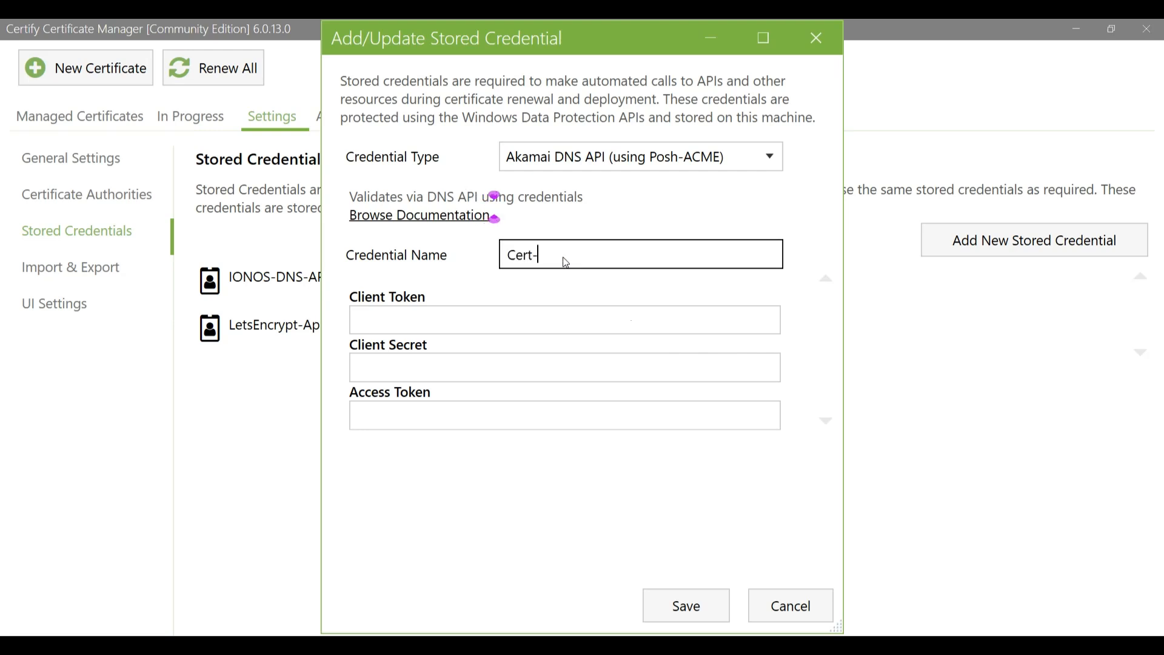
{"action": "type", "text": "pfx"}
{"action": "left_click", "coordinate": [641, 157]}
{"action": "left_click", "coordinate": [566, 196]}
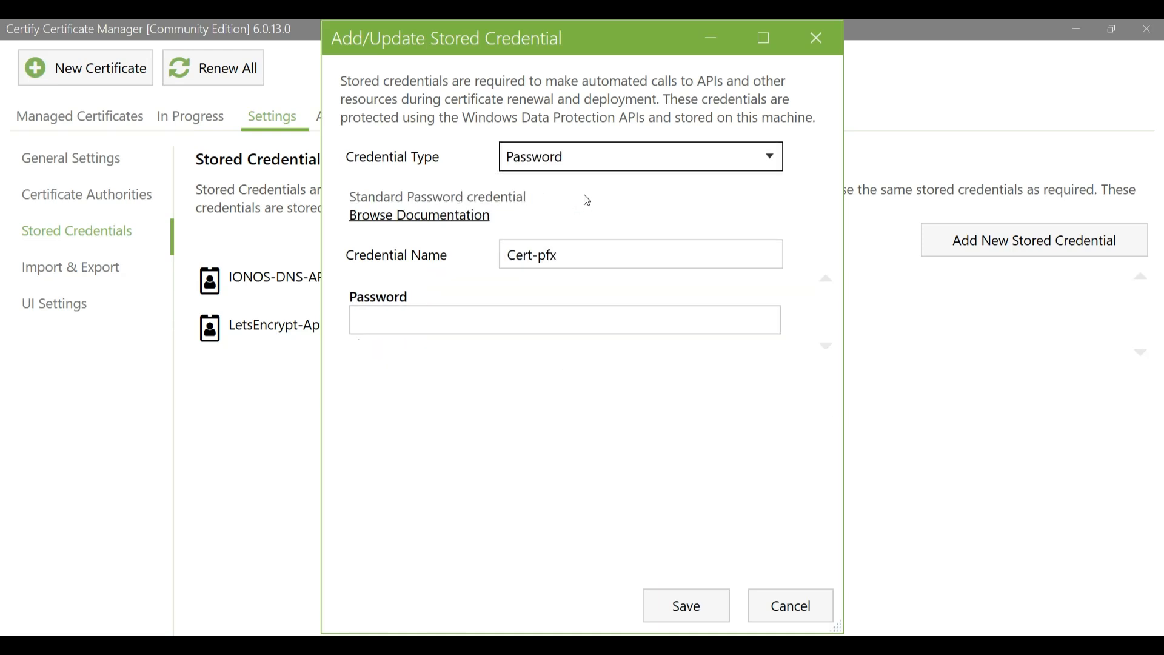
{"action": "left_click", "coordinate": [477, 322]}
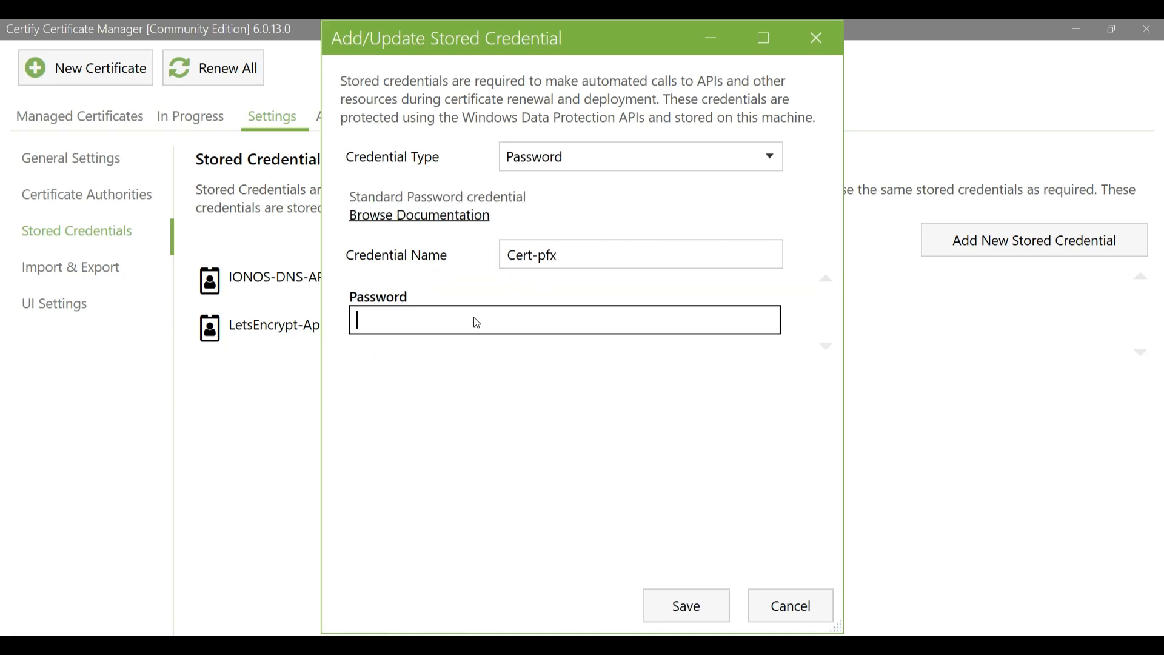
{"action": "type", "text": "*********"}
{"action": "key", "text": "ctrl+a"}
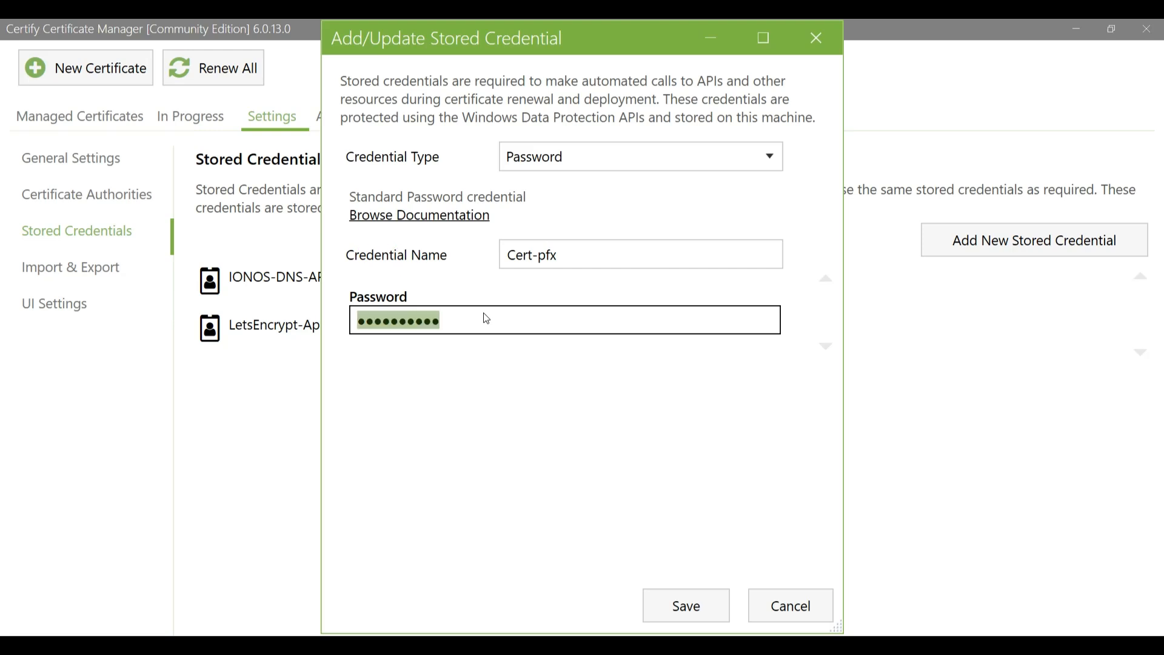
{"action": "type", "text": "*********"}
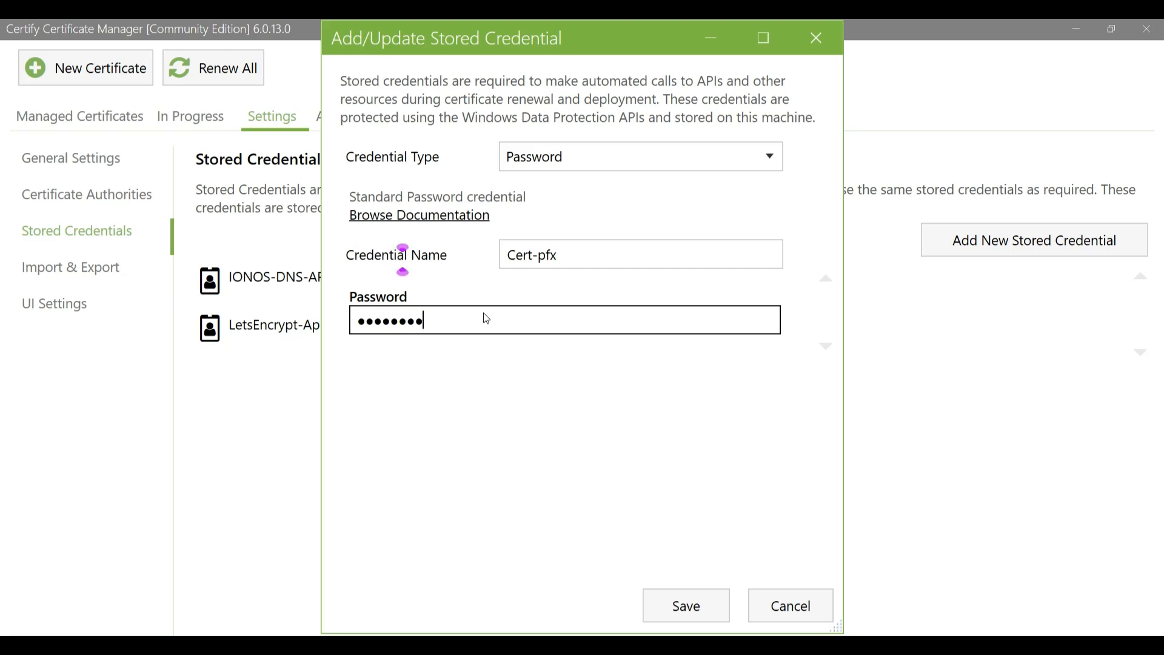
{"action": "left_click", "coordinate": [699, 605]}
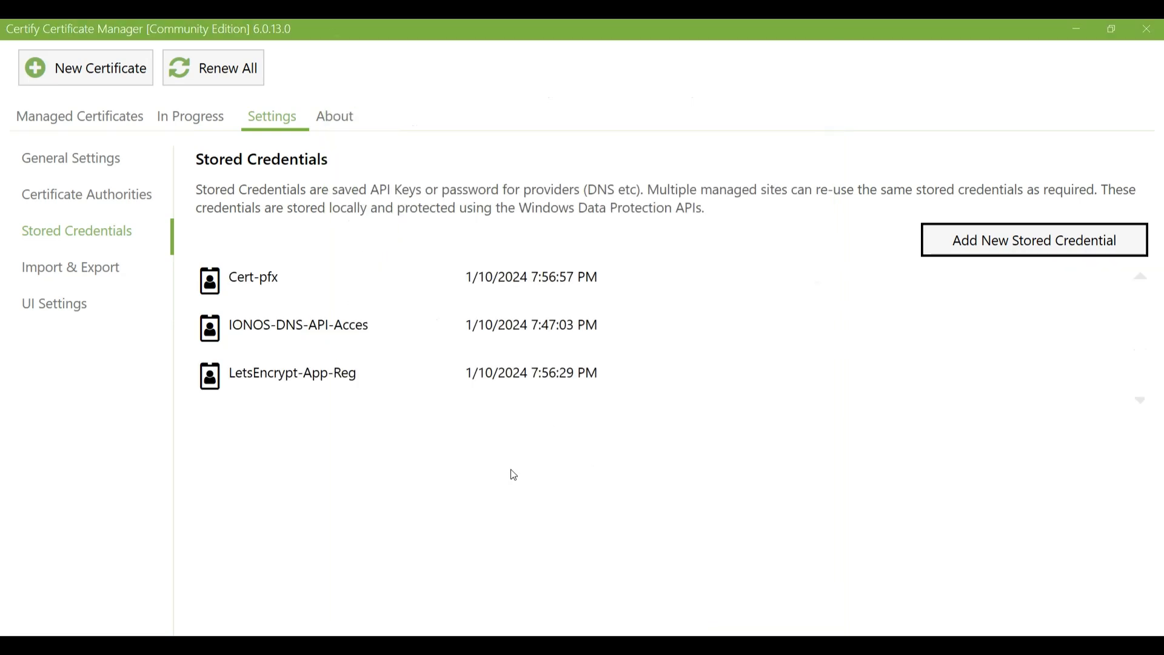
- Review the IONOS DNS, LetsEncrypt-App-Reg and Cert-pfx stored credentials
{"action": "left_click", "coordinate": [333, 326]}
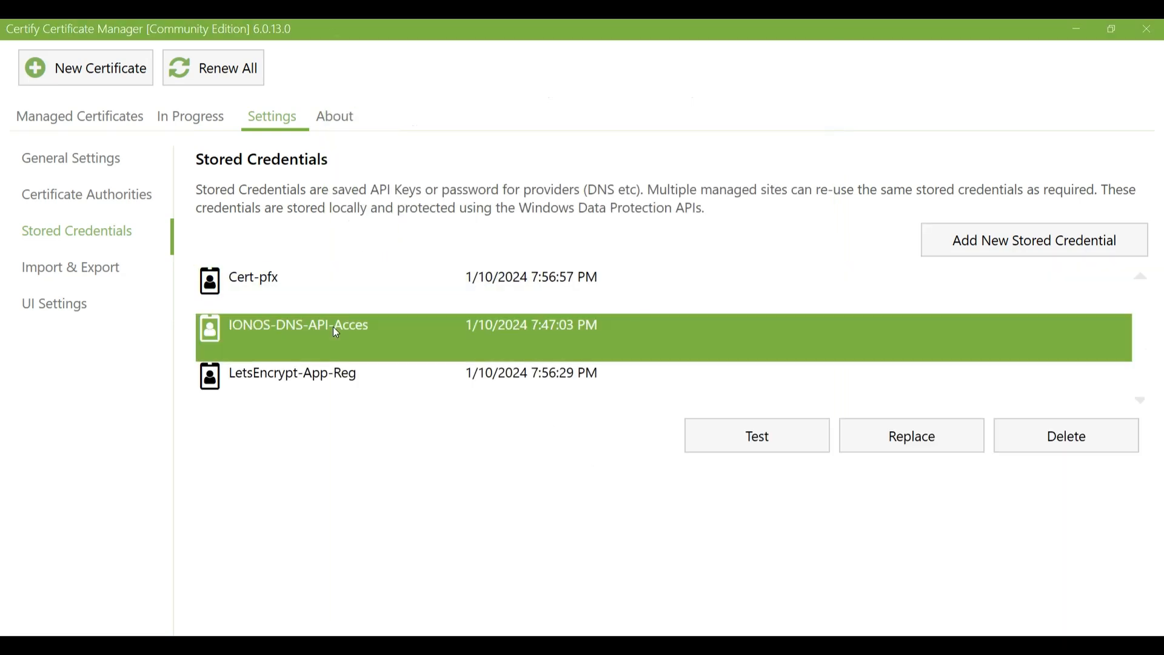
{"action": "left_click", "coordinate": [349, 383]}
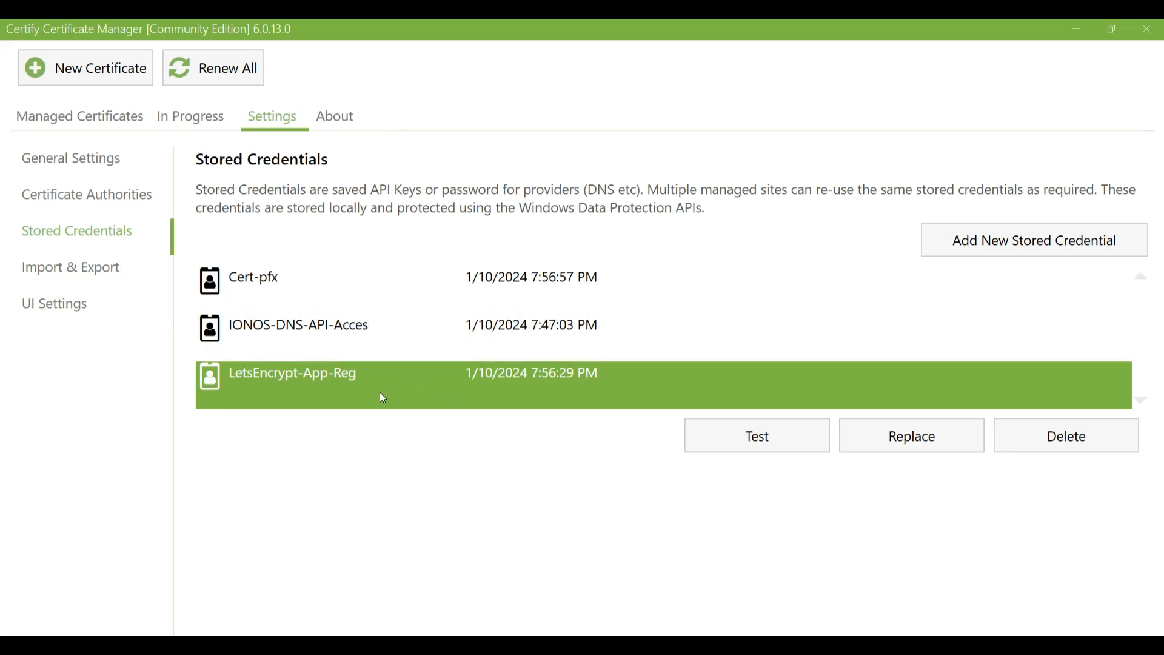
{"action": "left_click", "coordinate": [285, 278]}
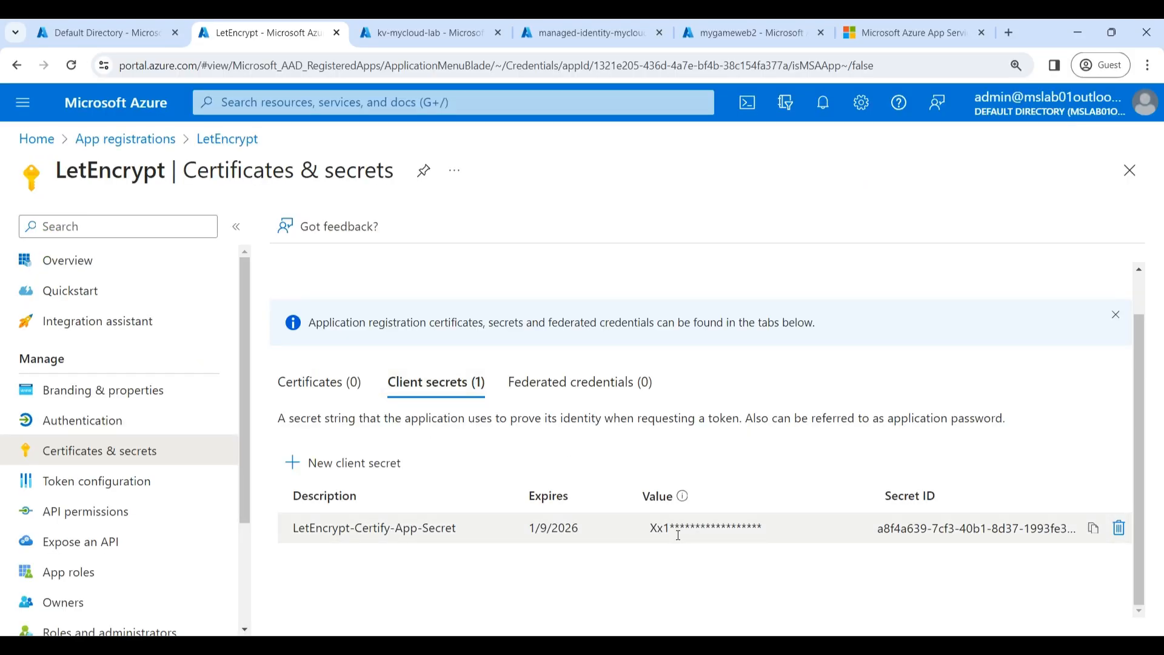
- Go to kv-mycloud-lab's access policies and begin creating a new policy
{"action": "left_click", "coordinate": [417, 38]}
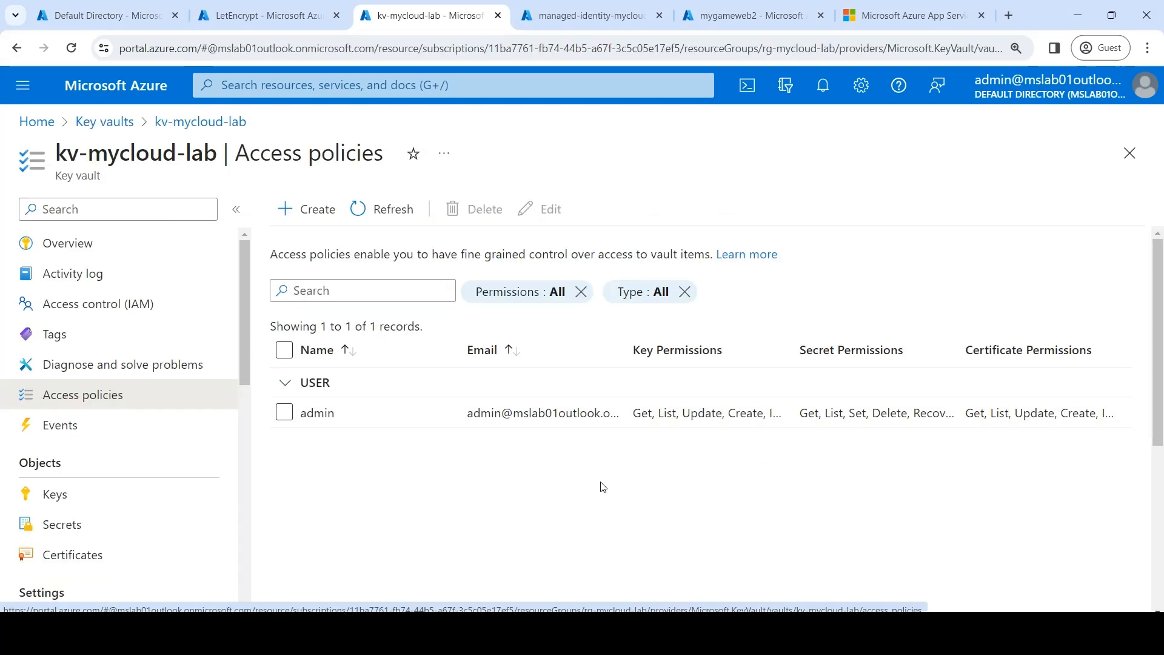
{"action": "left_click", "coordinate": [323, 219]}
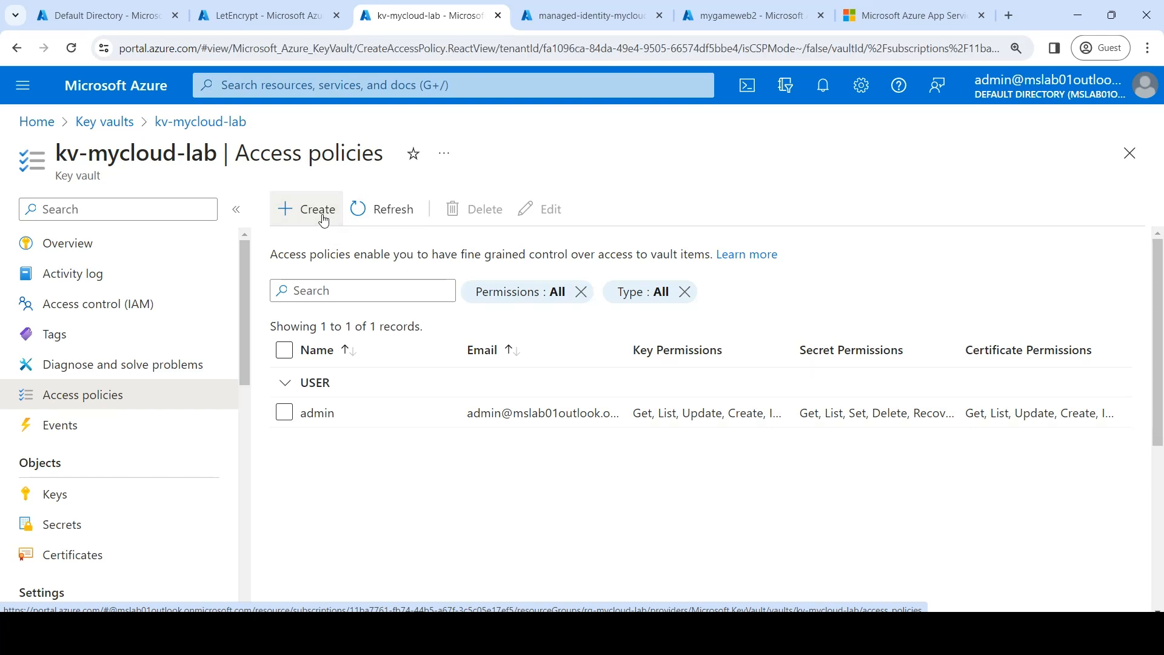
{"action": "scroll", "coordinate": [691, 425], "scroll_direction": "down", "scroll_amount": 3}
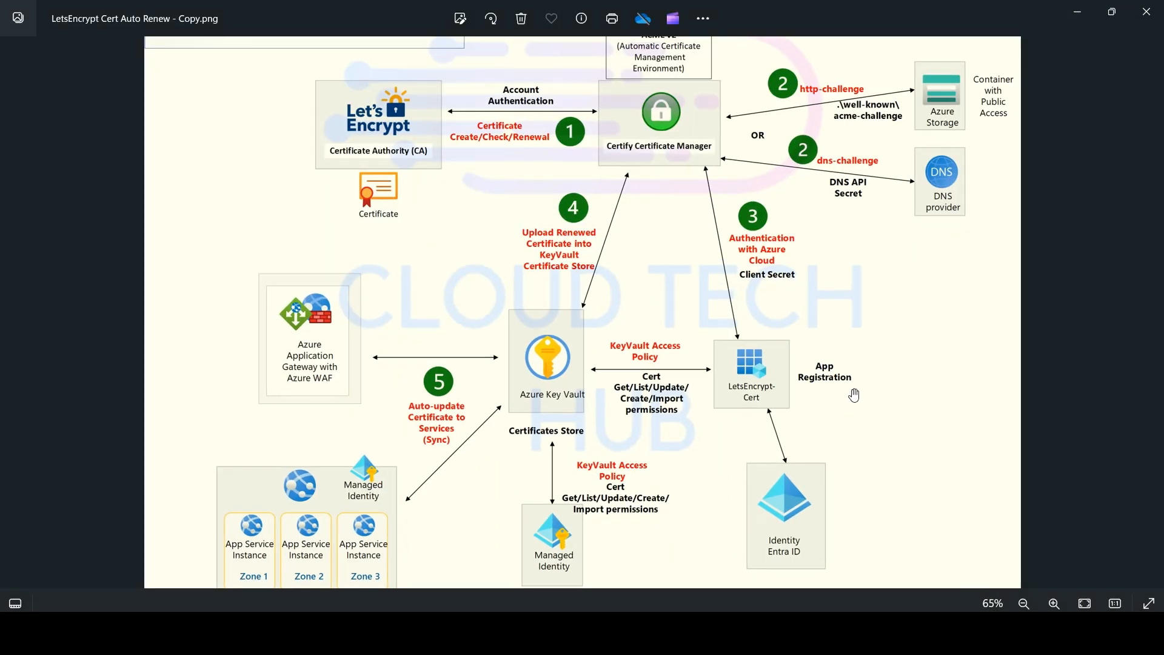
- Zoom and pan the diagram to inspect the Key Vault access policy permissions
{"action": "scroll", "coordinate": [854, 395], "scroll_direction": "up", "scroll_amount": 5}
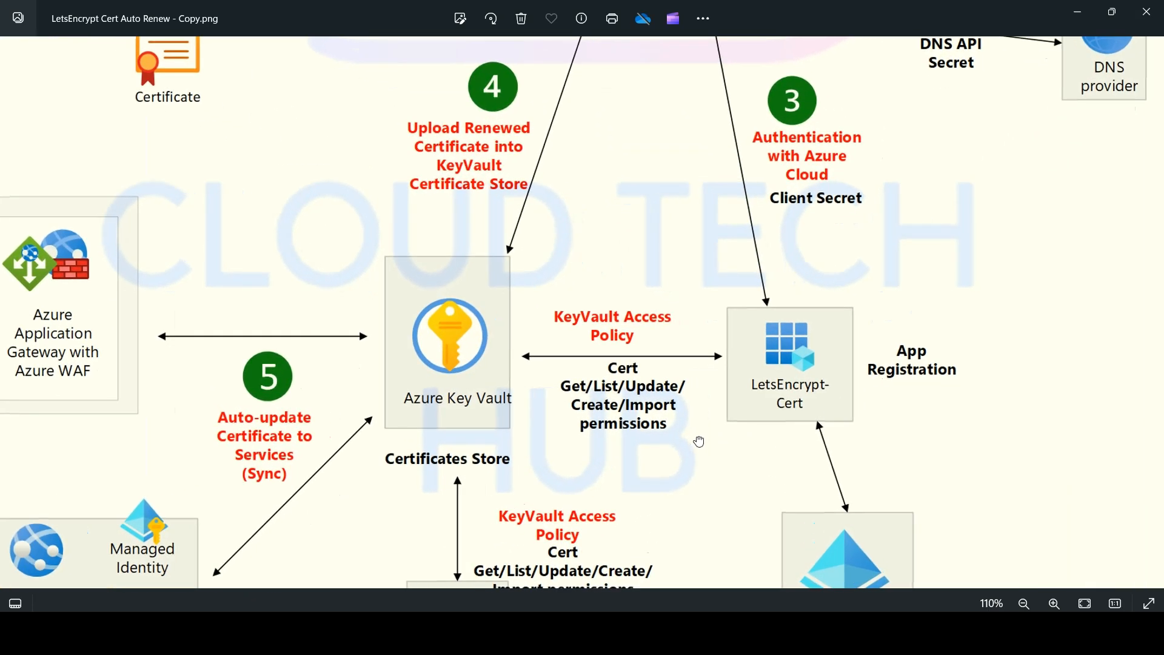
{"action": "left_click_drag", "start_coordinate": [699, 441], "coordinate": [701, 360]}
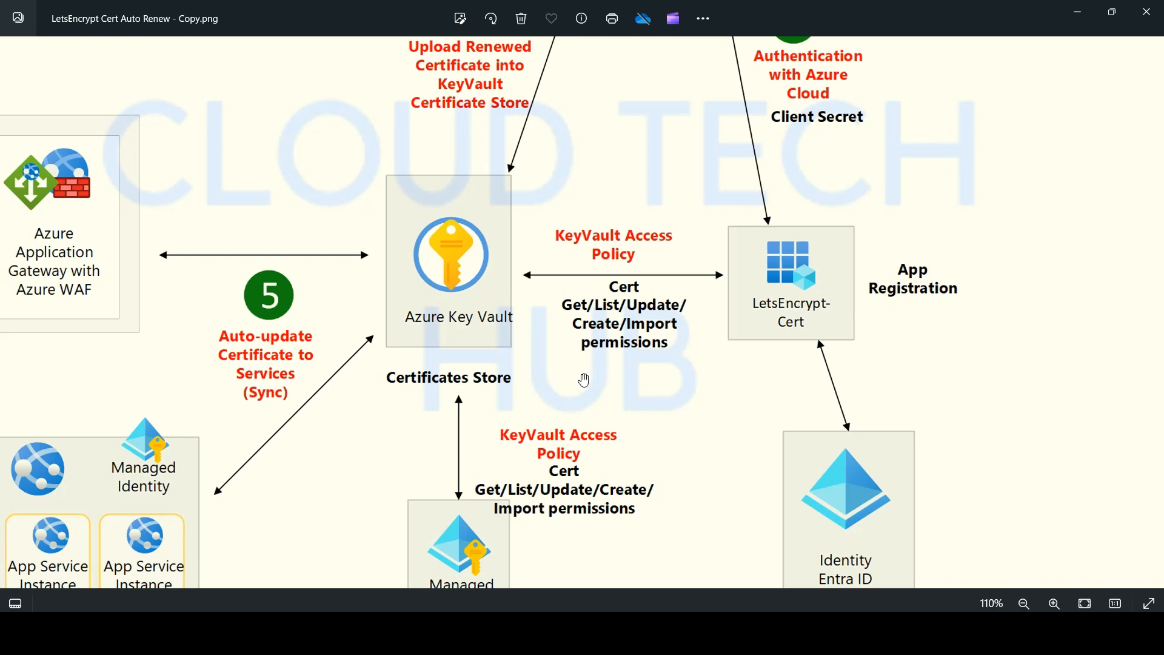
{"action": "scroll", "coordinate": [453, 523], "scroll_direction": "down", "scroll_amount": 1}
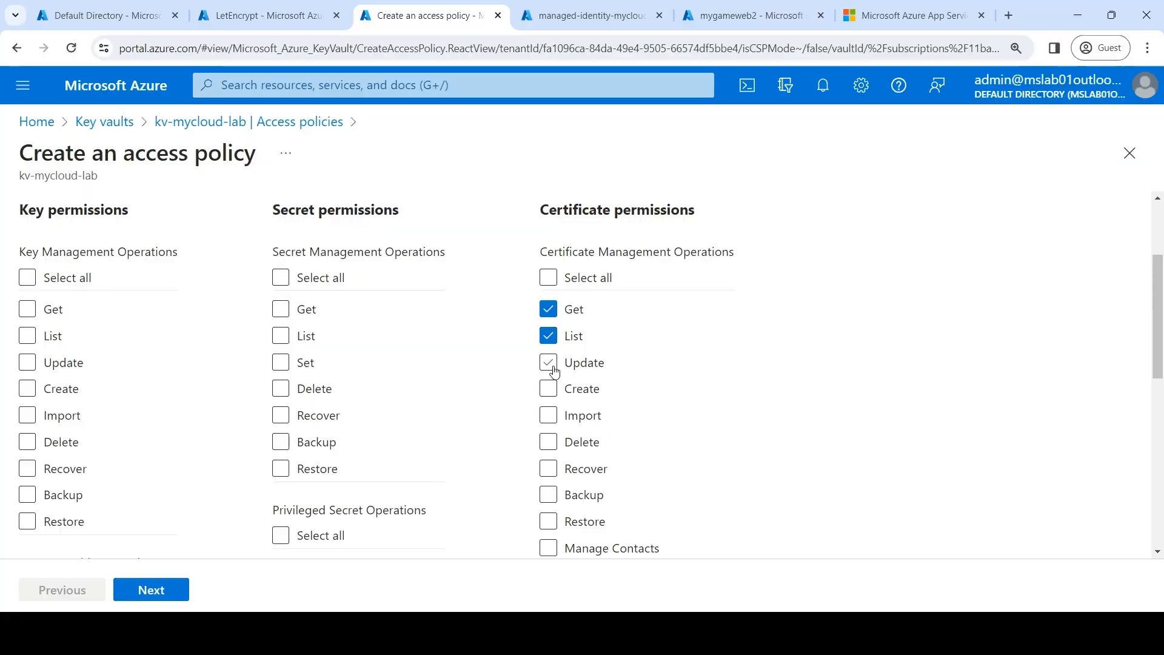
- Add certificate Update, Create and Import permissions to the new policy
{"action": "left_click", "coordinate": [551, 364]}
{"action": "left_click", "coordinate": [550, 389]}
{"action": "left_click", "coordinate": [549, 417]}
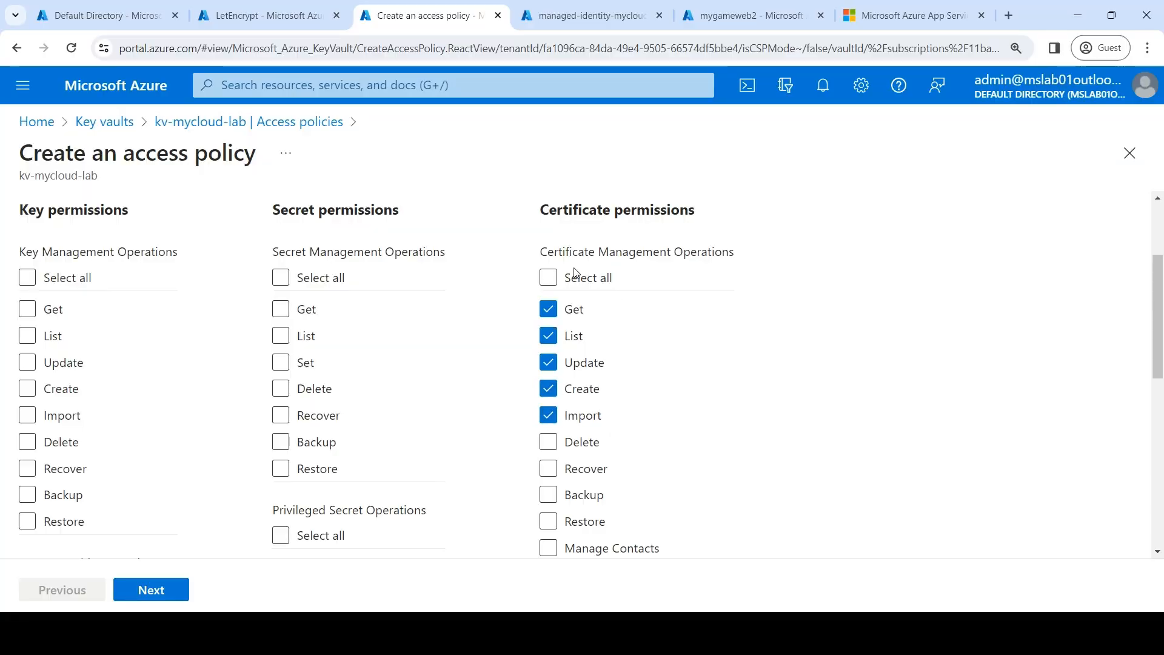
{"action": "left_click", "coordinate": [184, 593]}
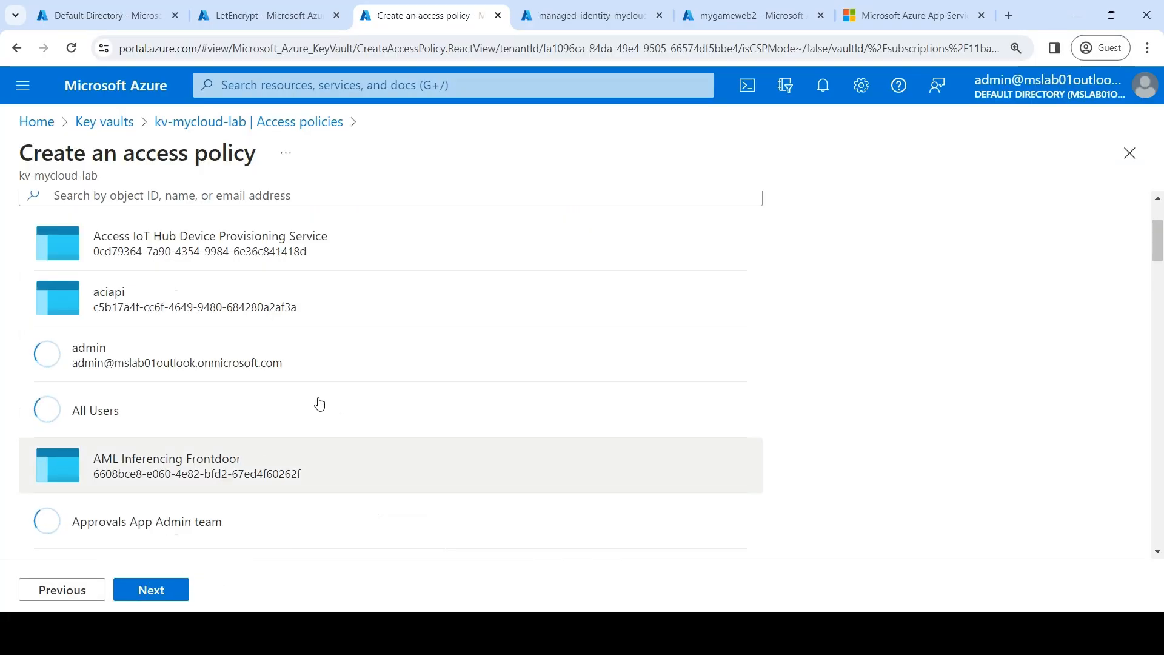
- Search 'let', select LetEncrypt as the principal, and create the access policy
{"action": "scroll", "coordinate": [425, 292], "scroll_direction": "down", "scroll_amount": 2}
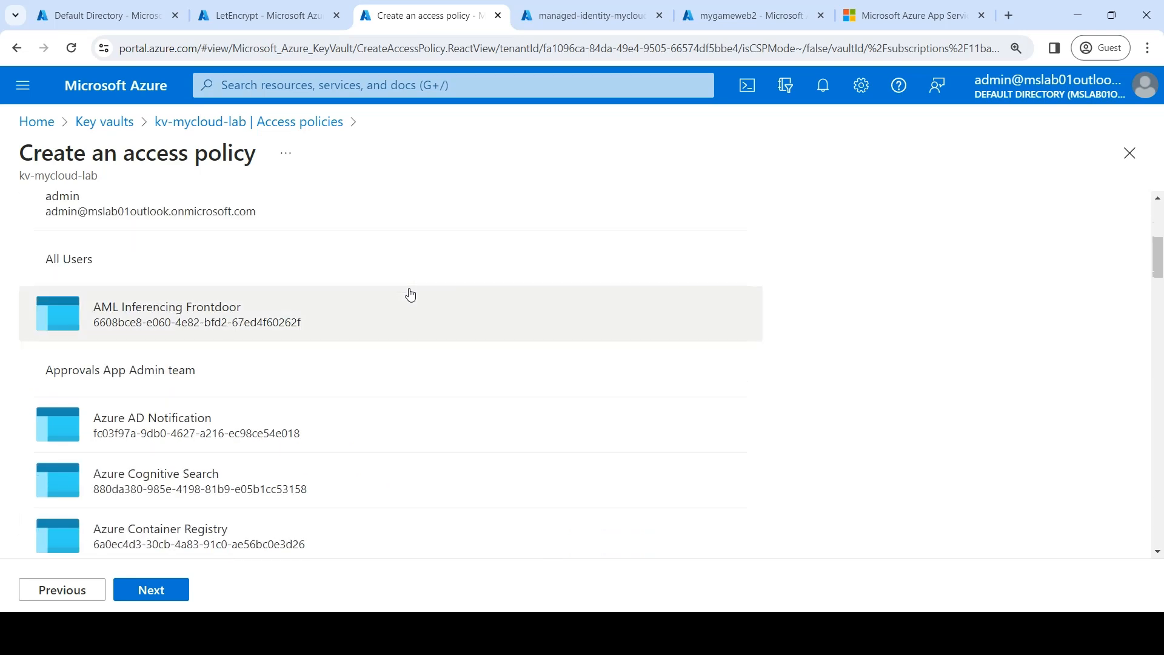
{"action": "scroll", "coordinate": [410, 295], "scroll_direction": "up", "scroll_amount": 5}
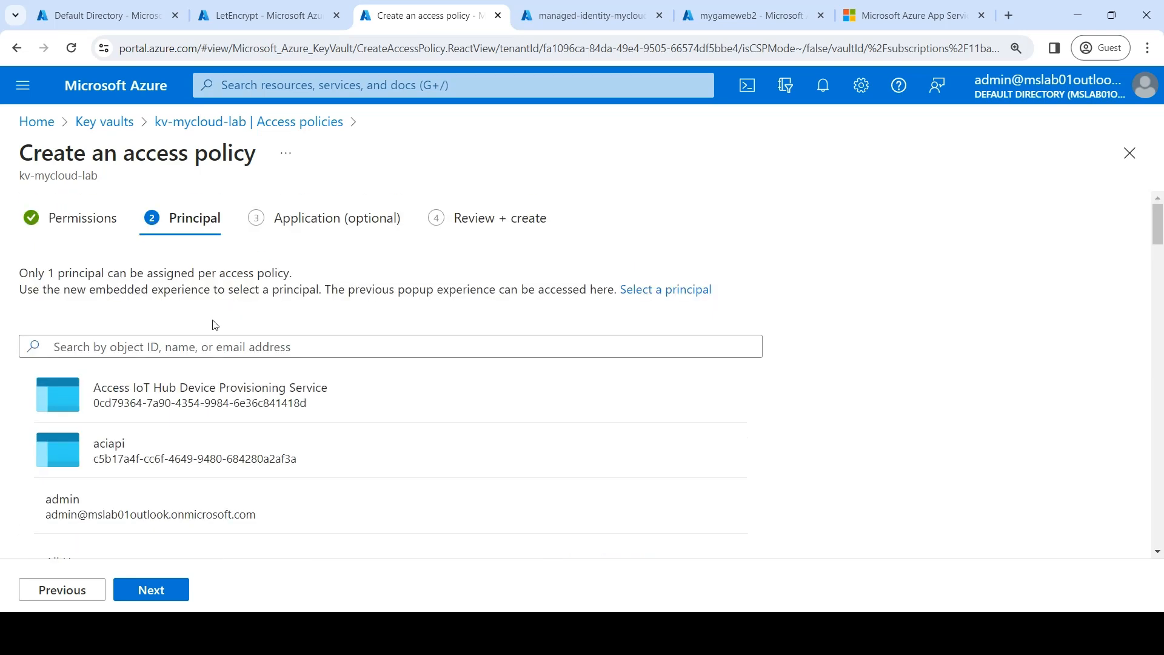
{"action": "left_click_drag", "start_coordinate": [215, 325], "coordinate": [174, 337]}
{"action": "left_click", "coordinate": [132, 347]}
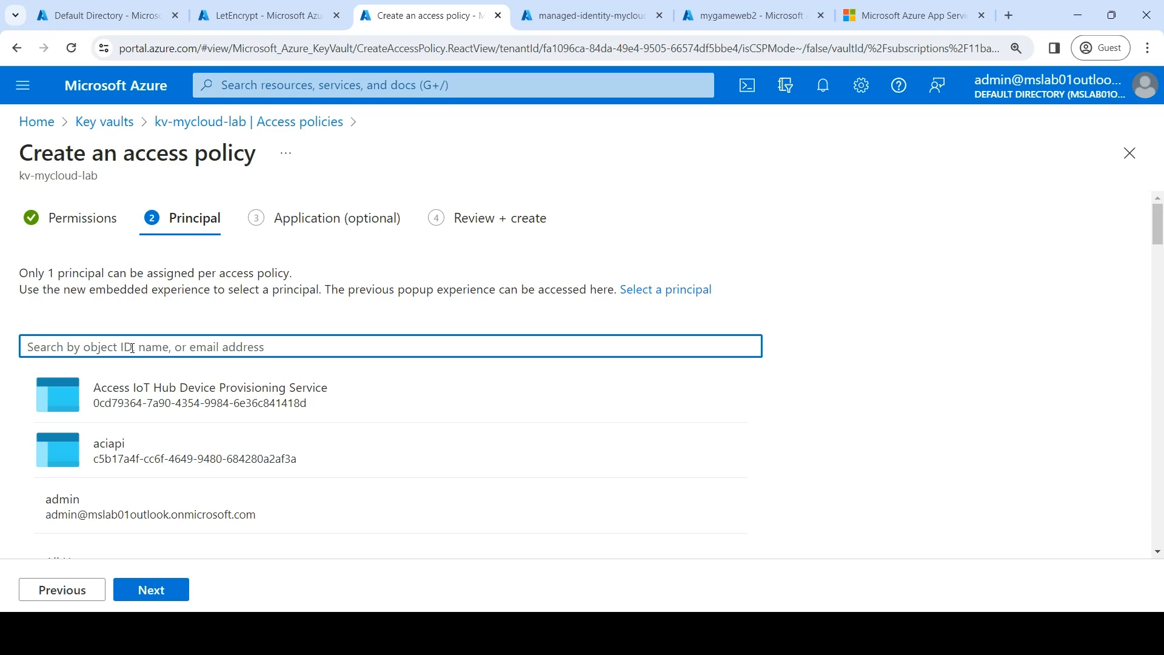
{"action": "type", "text": "lets"}
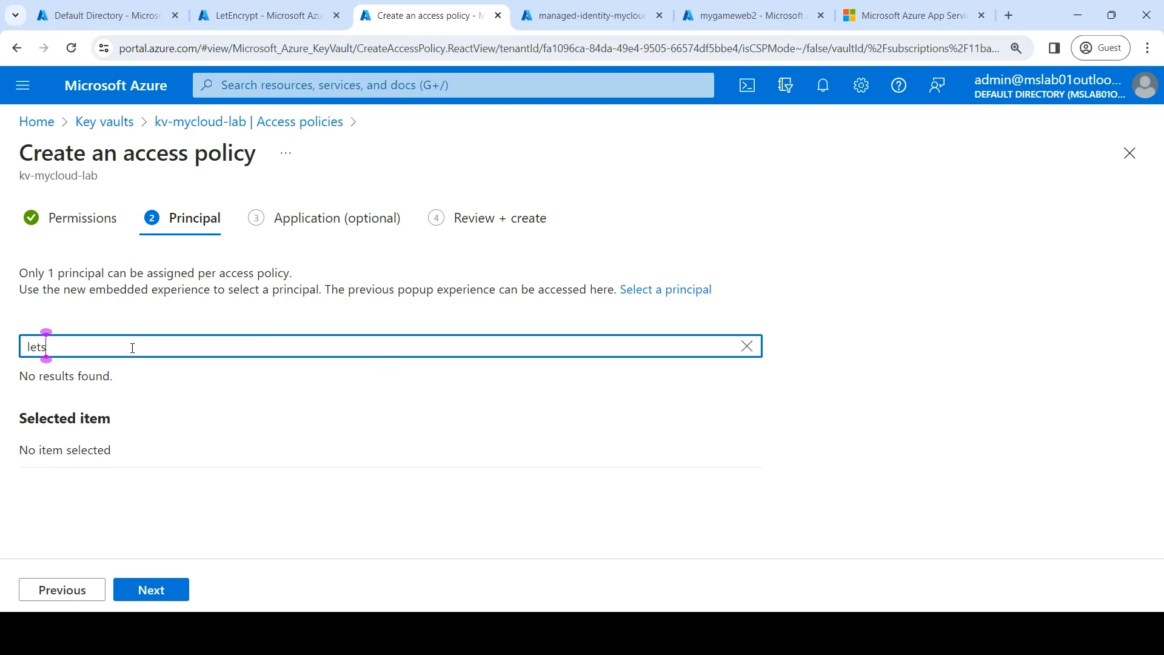
{"action": "key", "text": "BackSpace"}
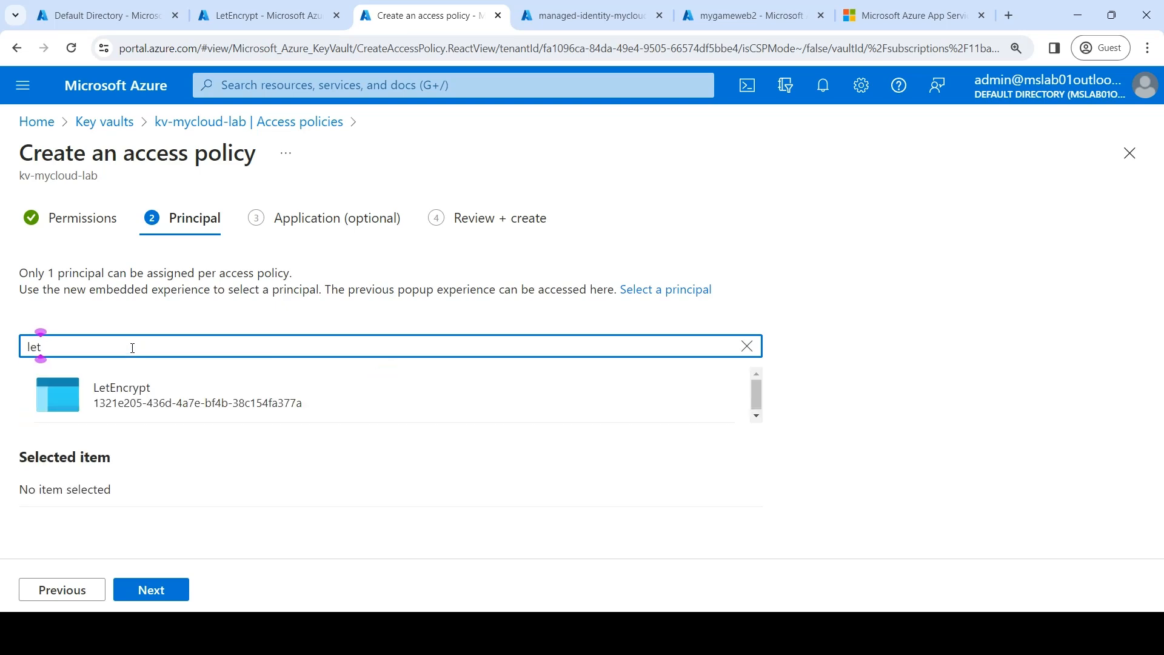
{"action": "left_click", "coordinate": [92, 403]}
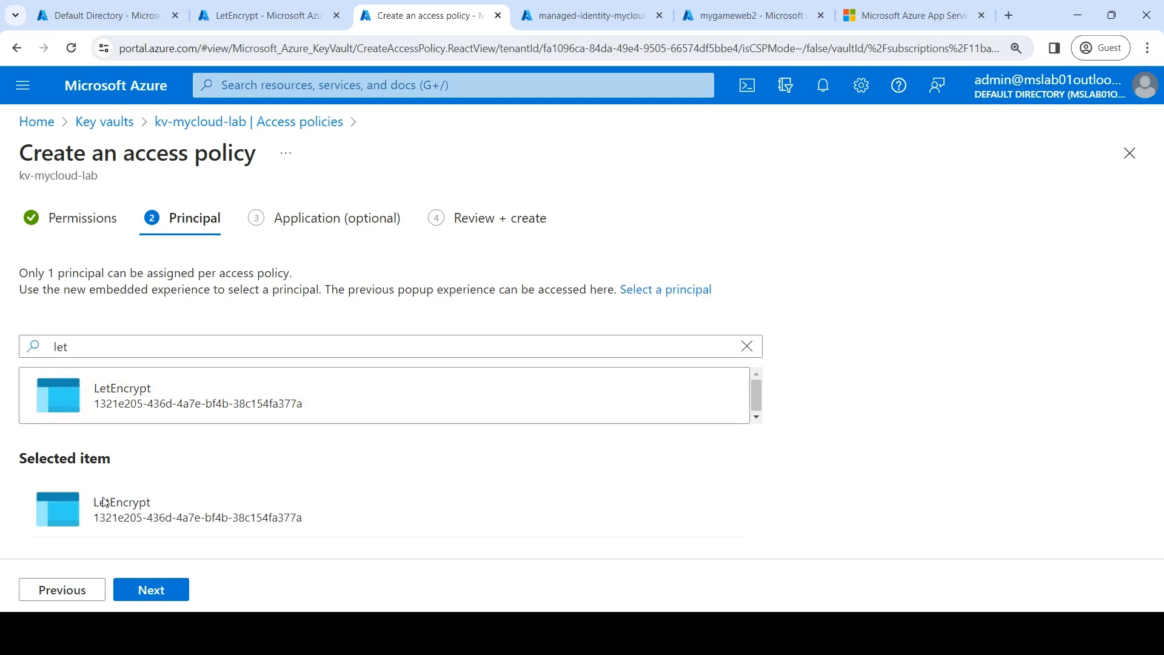
{"action": "left_click", "coordinate": [138, 589]}
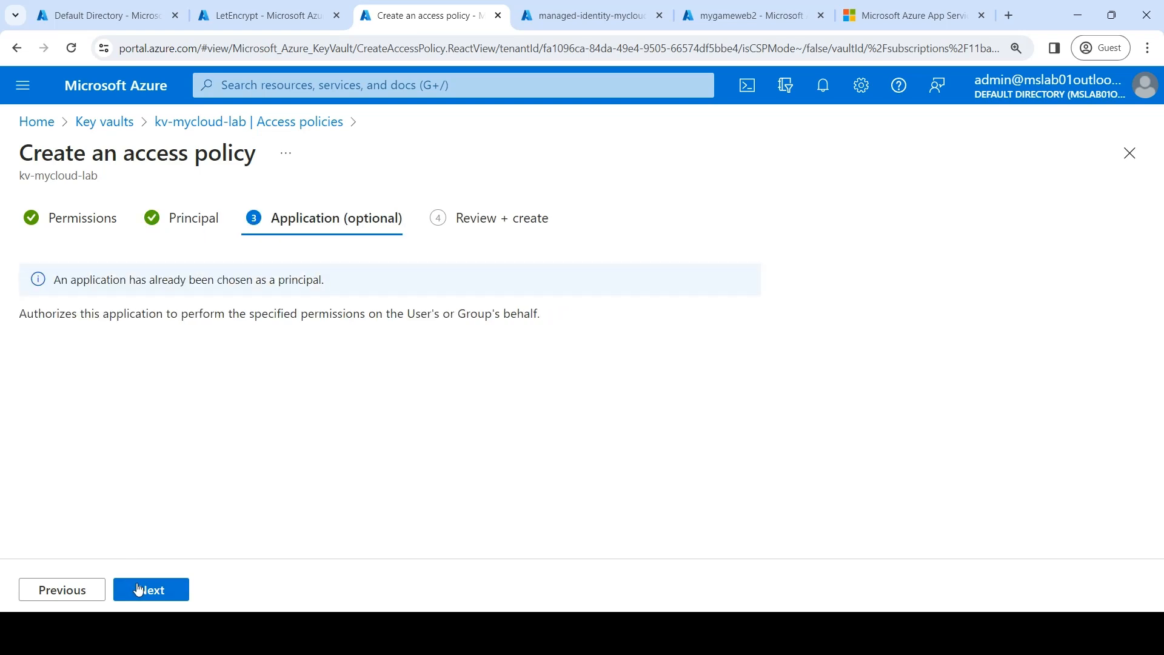
{"action": "left_click", "coordinate": [138, 588]}
{"action": "left_click", "coordinate": [139, 589]}
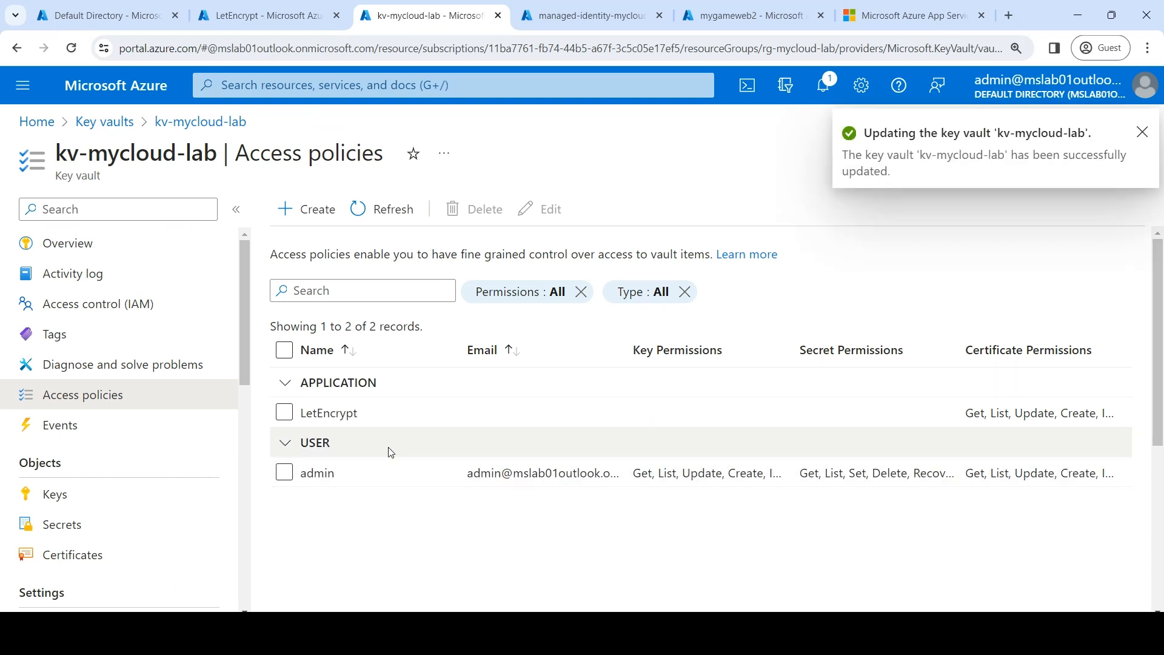
{"action": "left_click", "coordinate": [316, 210]}
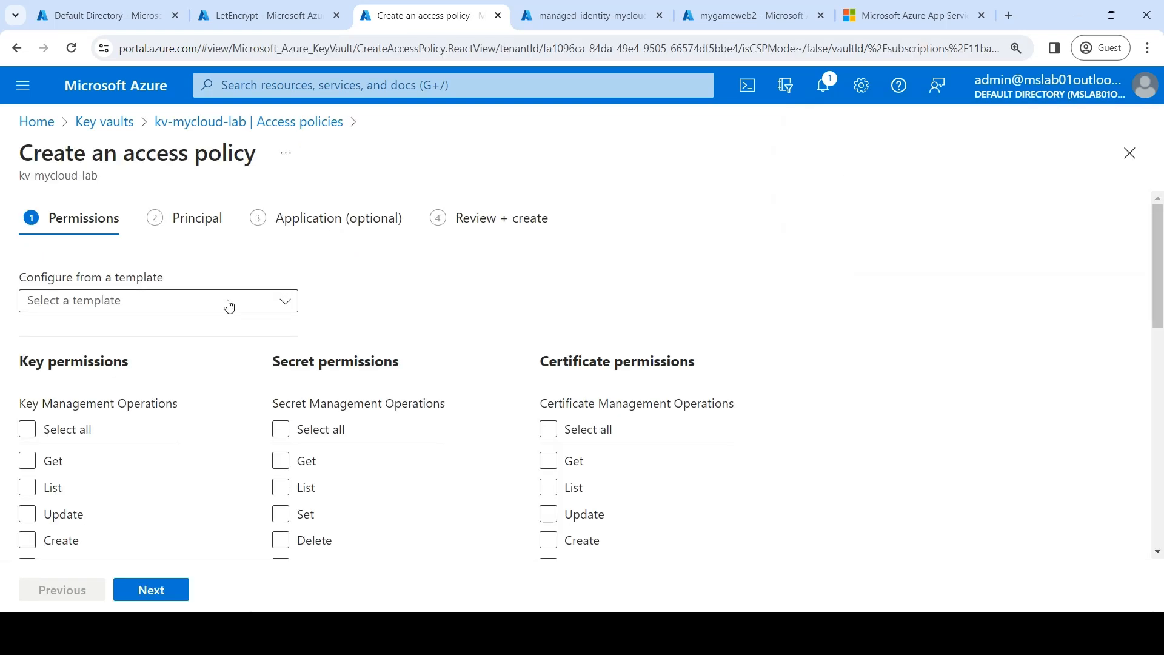
- Tick certificate Get, List, Update, Create and Import permissions for the new policy
{"action": "left_click", "coordinate": [570, 429]}
{"action": "left_click", "coordinate": [548, 461]}
{"action": "scroll", "coordinate": [570, 480], "scroll_direction": "down", "scroll_amount": 1}
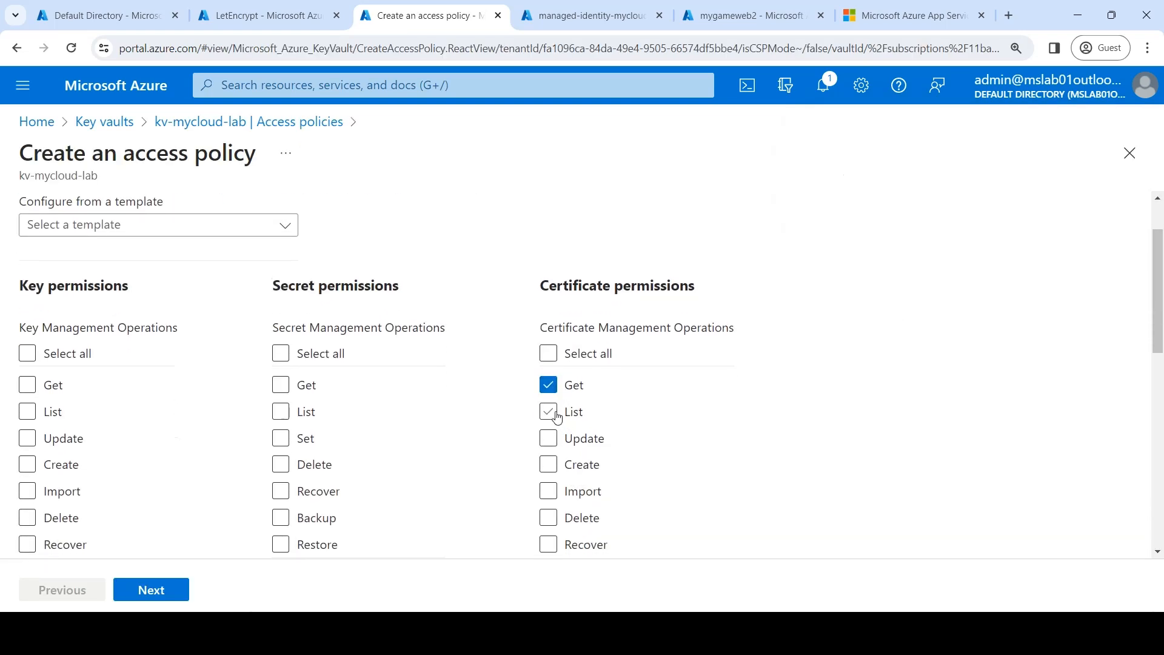
{"action": "left_click", "coordinate": [548, 411]}
{"action": "left_click", "coordinate": [548, 439]}
{"action": "left_click", "coordinate": [549, 464]}
{"action": "left_click", "coordinate": [548, 491]}
{"action": "scroll", "coordinate": [414, 530], "scroll_direction": "down", "scroll_amount": 2}
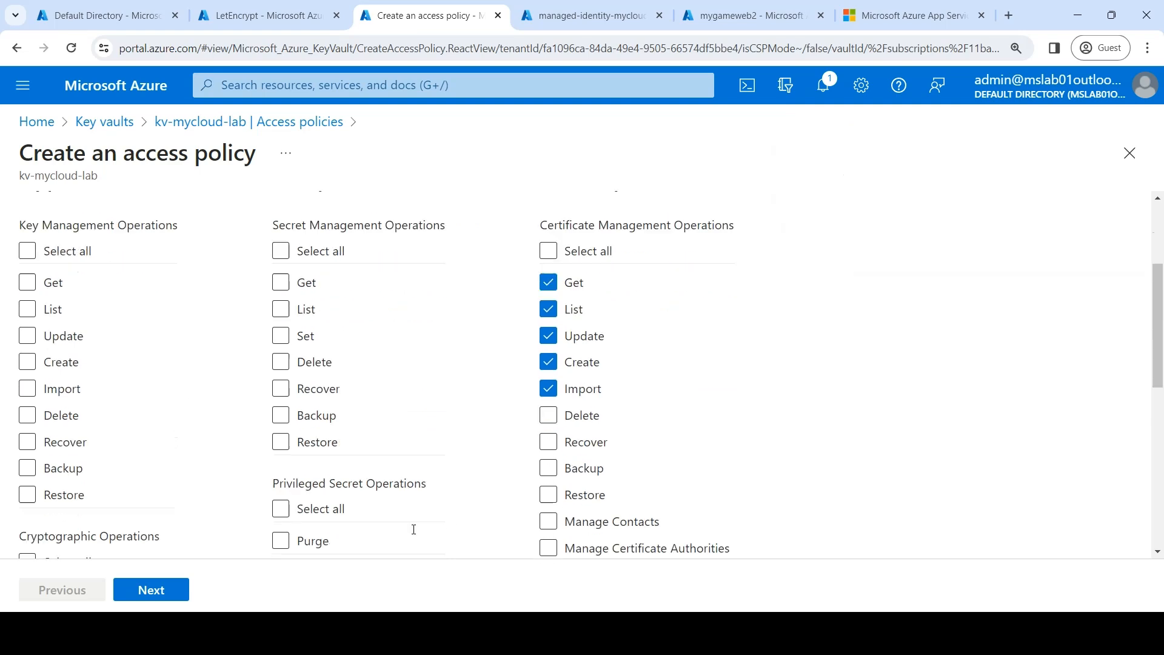
{"action": "scroll", "coordinate": [414, 529], "scroll_direction": "down", "scroll_amount": 1}
{"action": "left_click", "coordinate": [151, 589]}
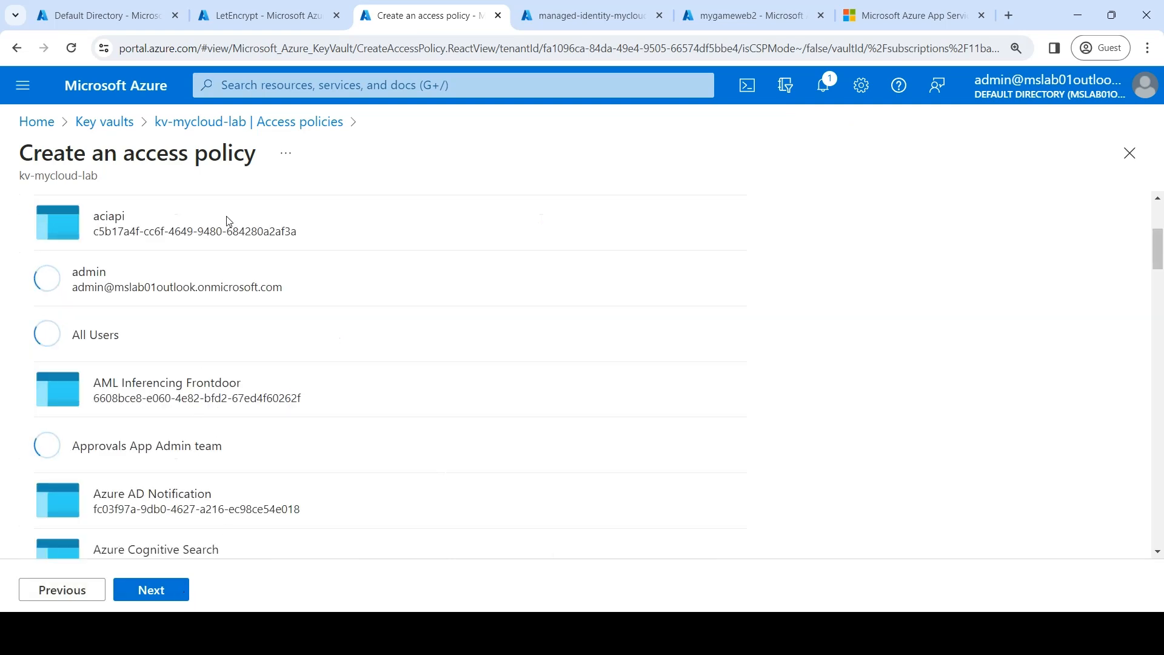
- Search 'managed-id', select managed-identity-mycloud-lab as principal, and create its access policy
{"action": "scroll", "coordinate": [294, 413], "scroll_direction": "down", "scroll_amount": 5}
{"action": "scroll", "coordinate": [294, 414], "scroll_direction": "down", "scroll_amount": 10}
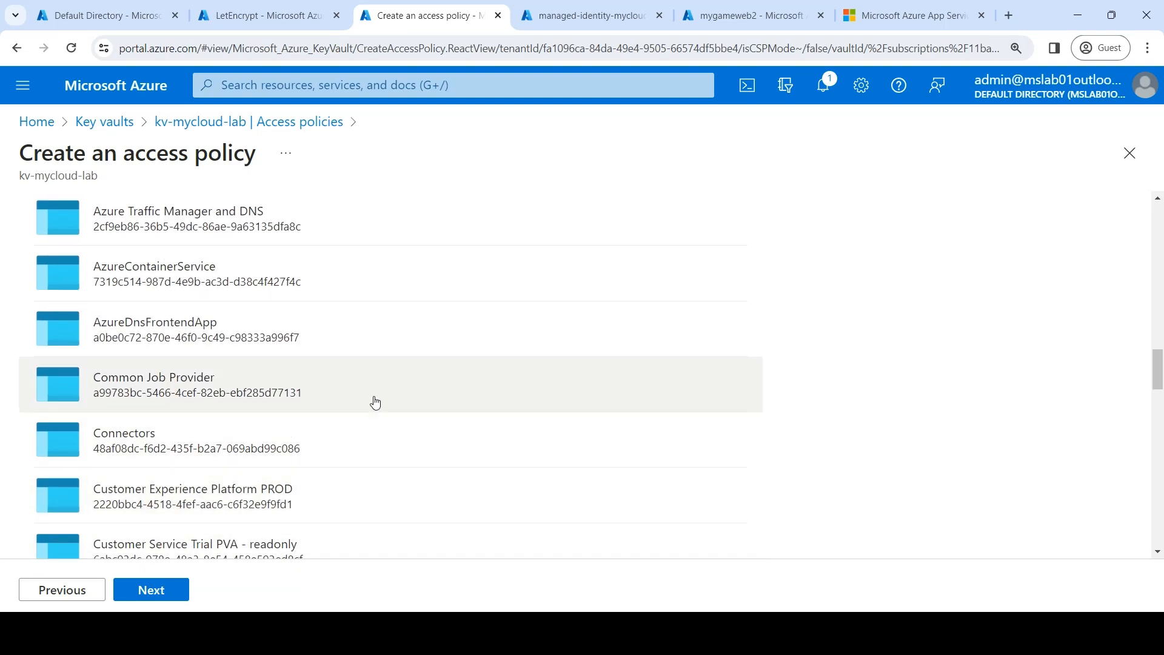
{"action": "scroll", "coordinate": [376, 403], "scroll_direction": "up", "scroll_amount": 10}
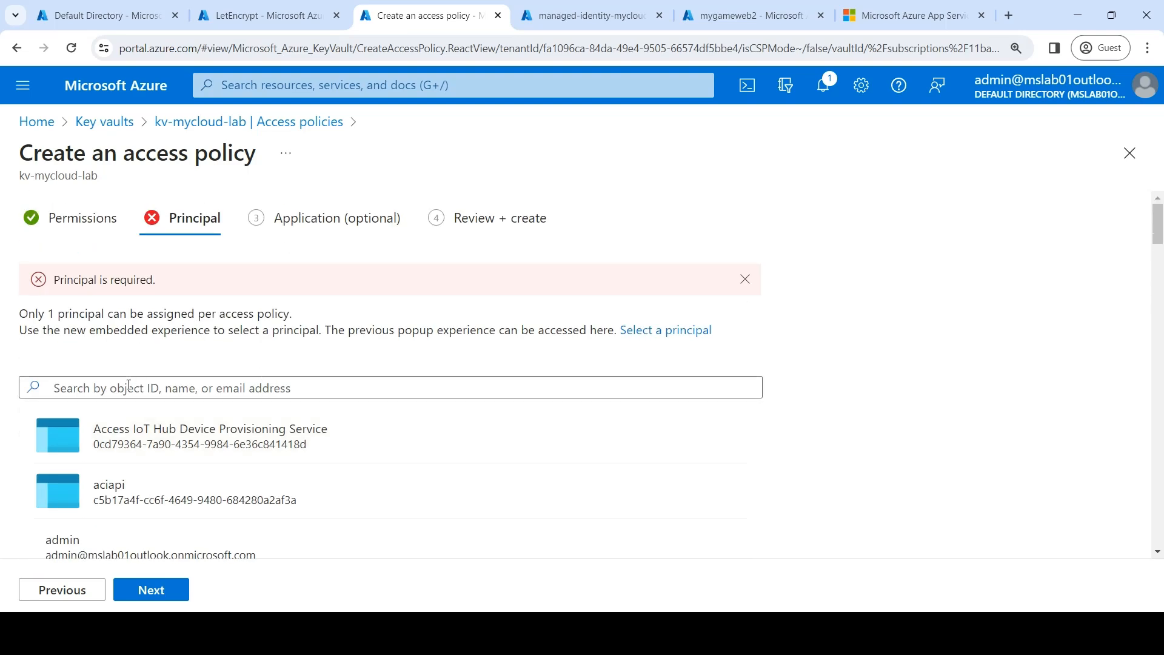
{"action": "left_click", "coordinate": [129, 386]}
{"action": "type", "text": "mana"}
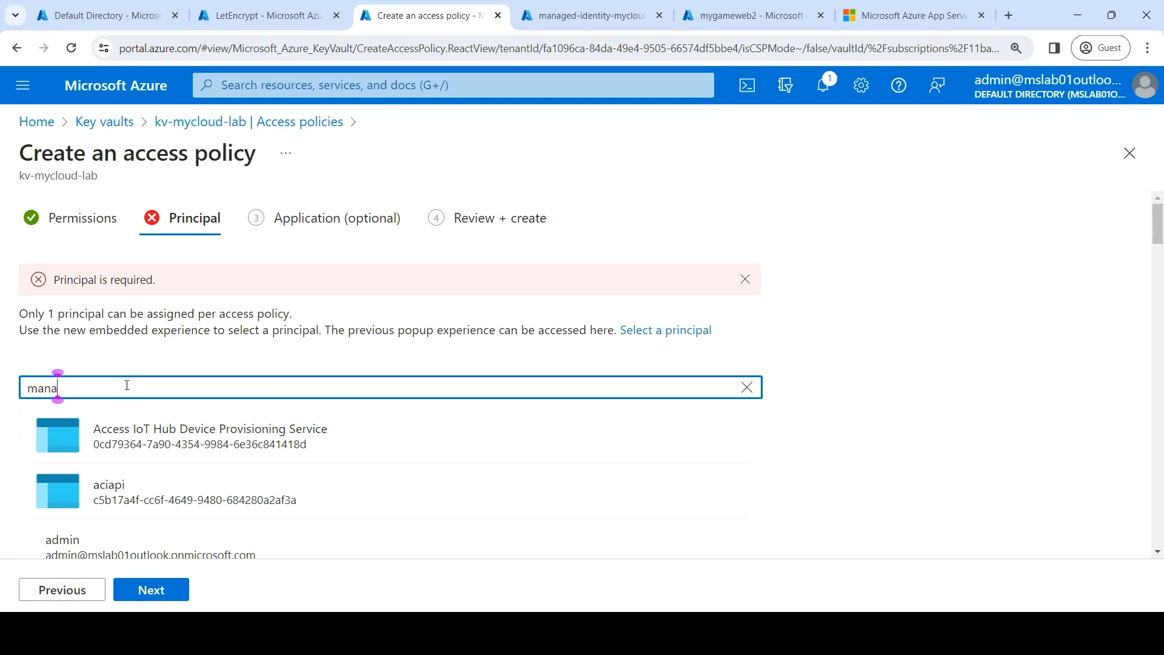
{"action": "type", "text": "ge"}
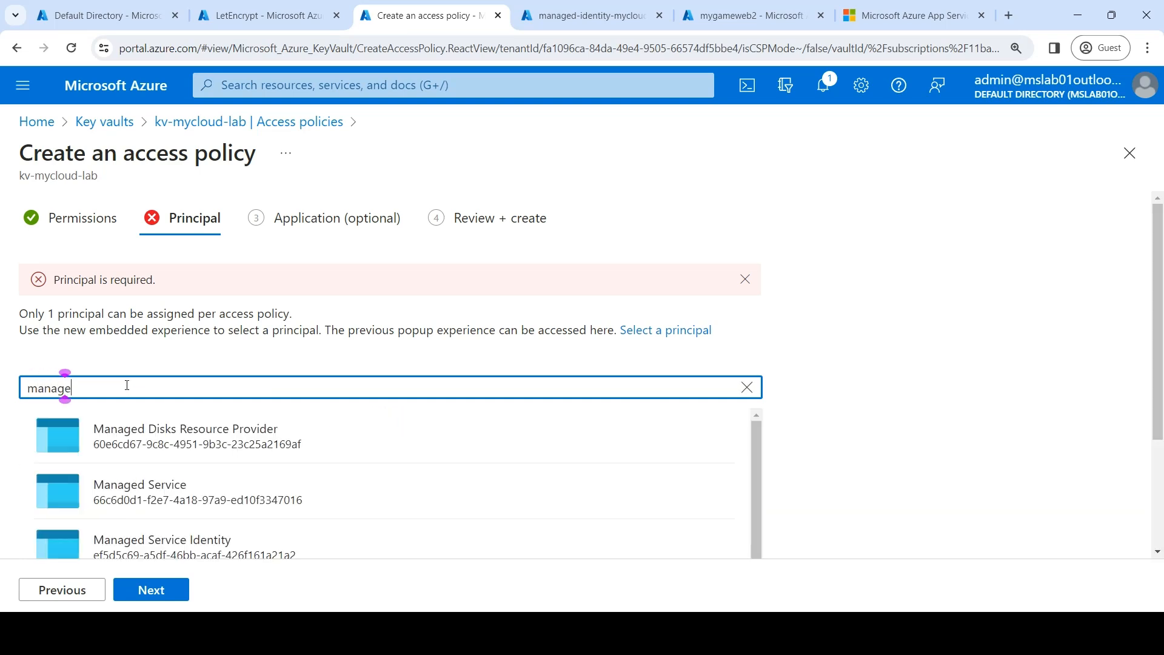
{"action": "type", "text": "d-id"}
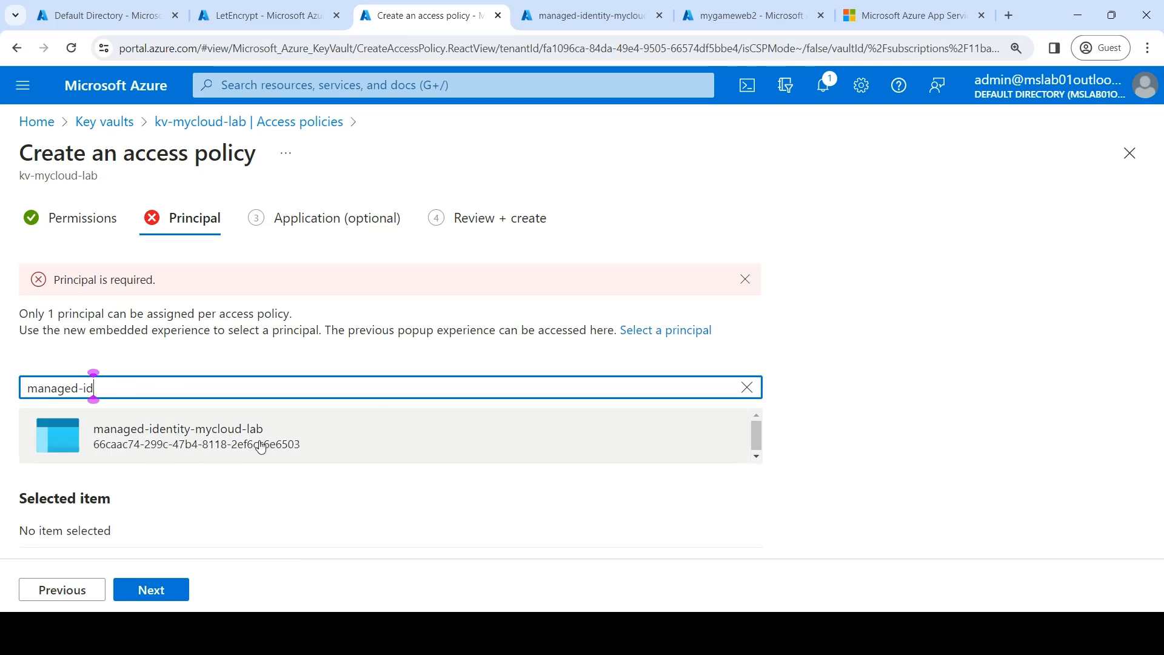
{"action": "left_click", "coordinate": [623, 21]}
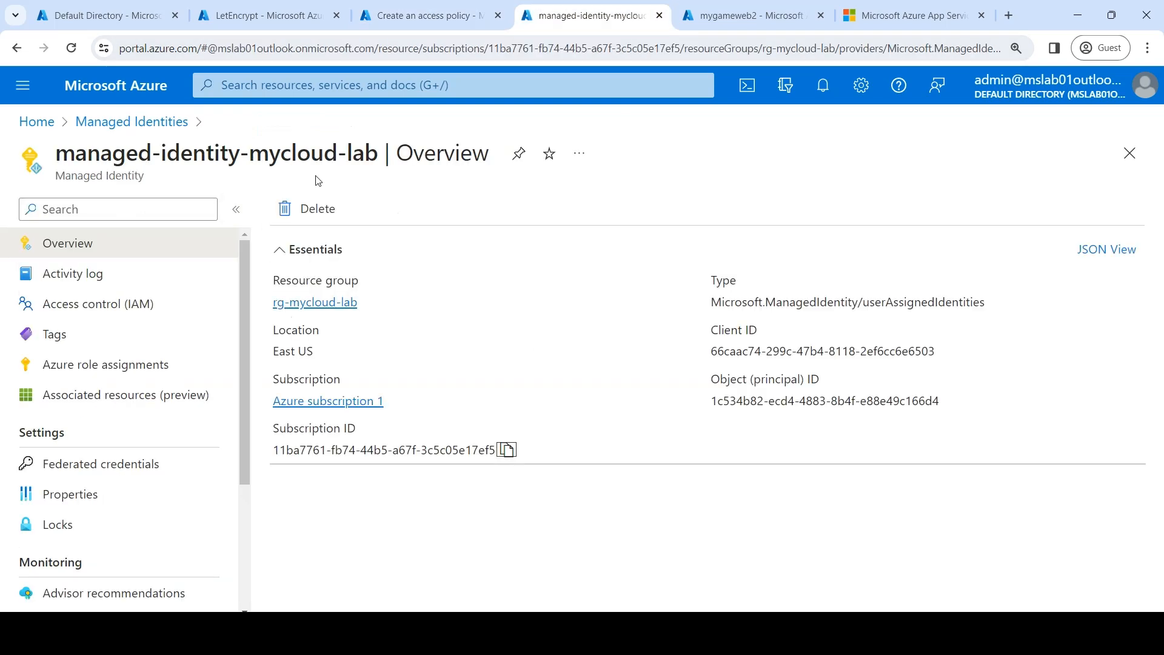
{"action": "left_click", "coordinate": [449, 18]}
{"action": "left_click", "coordinate": [244, 435]}
{"action": "left_click", "coordinate": [156, 589]}
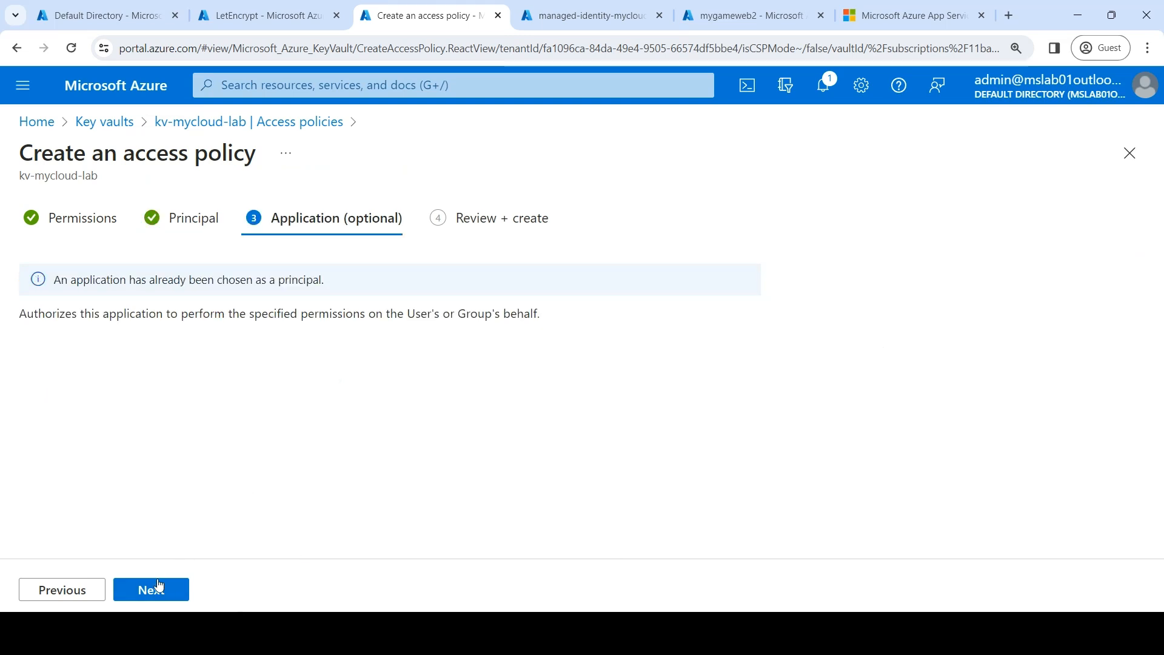
{"action": "left_click", "coordinate": [154, 588]}
{"action": "left_click", "coordinate": [151, 589]}
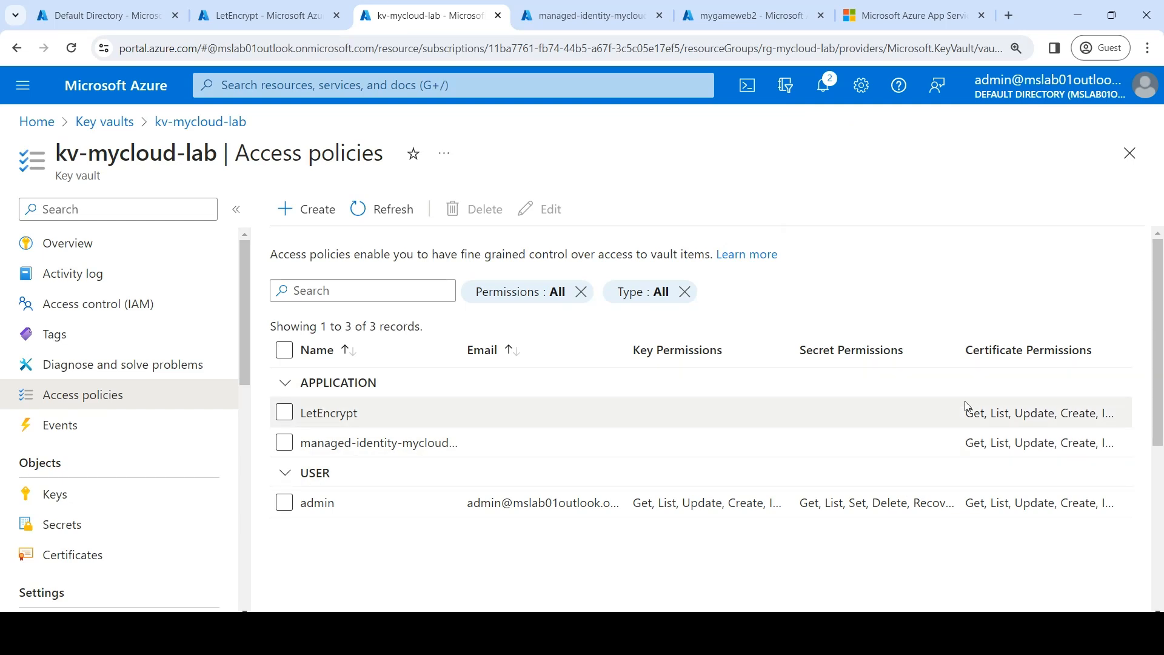
{"action": "key", "text": "ctrl+5"}
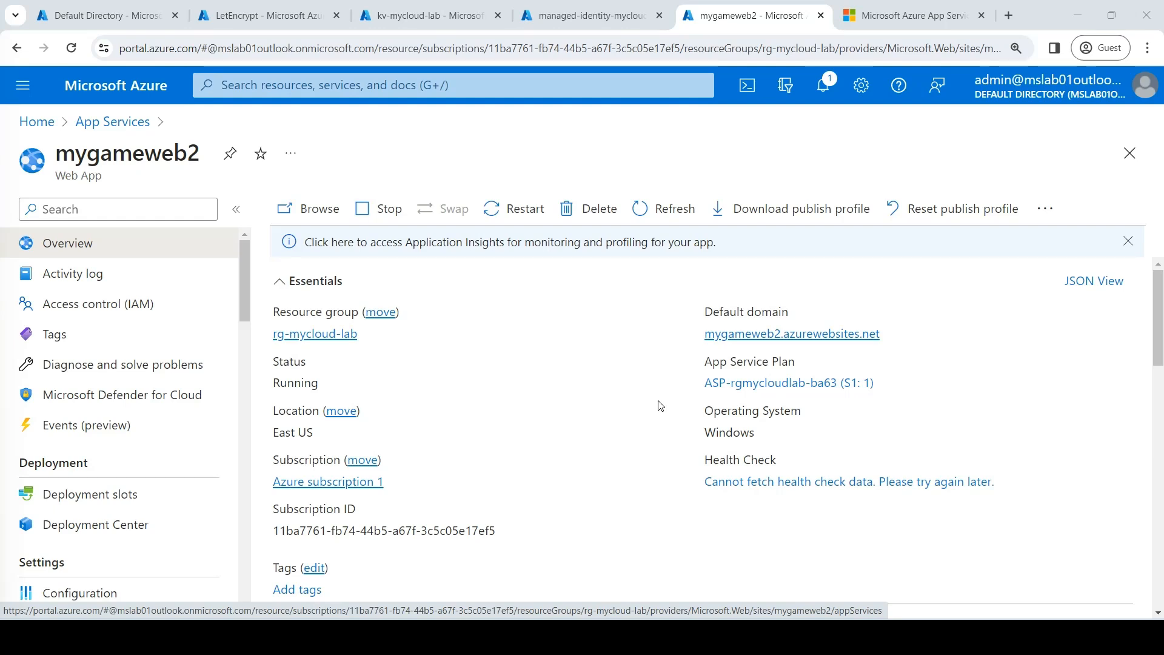
- View mygameweb2's IAM role assignments, widening Name to confirm managed-identity-mycloud-lab is Contributor
{"action": "left_click", "coordinate": [135, 314]}
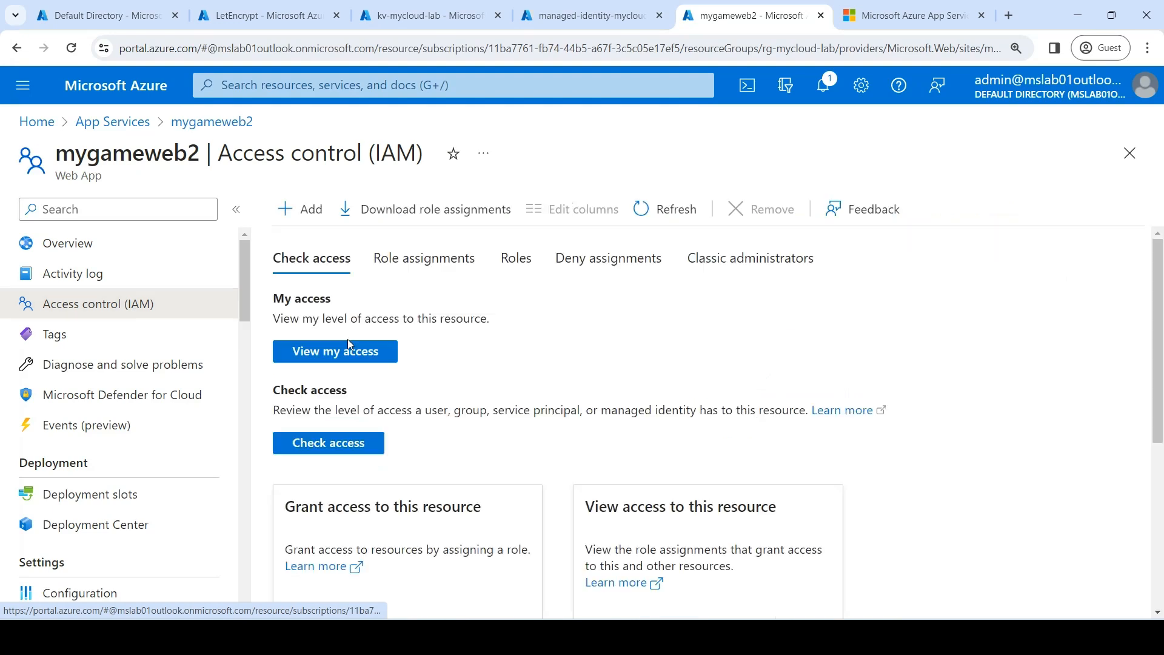
{"action": "left_click", "coordinate": [423, 257]}
{"action": "scroll", "coordinate": [473, 306], "scroll_direction": "down", "scroll_amount": 3}
{"action": "scroll", "coordinate": [473, 306], "scroll_direction": "down", "scroll_amount": 3}
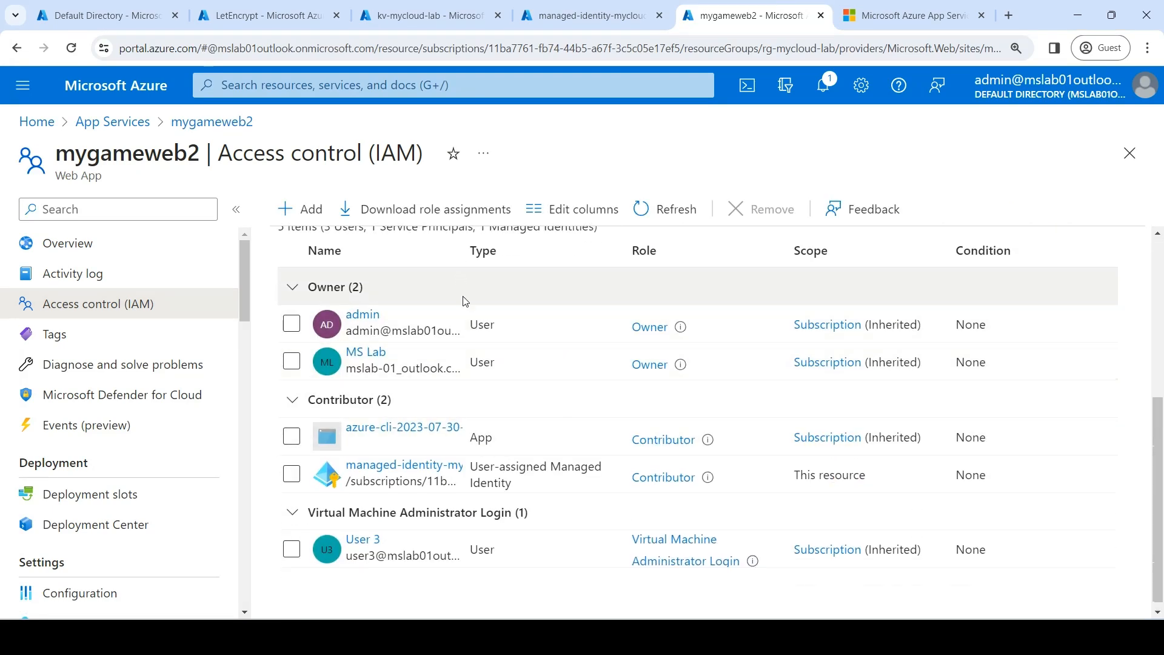
{"action": "left_click_drag", "start_coordinate": [475, 252], "coordinate": [554, 252]}
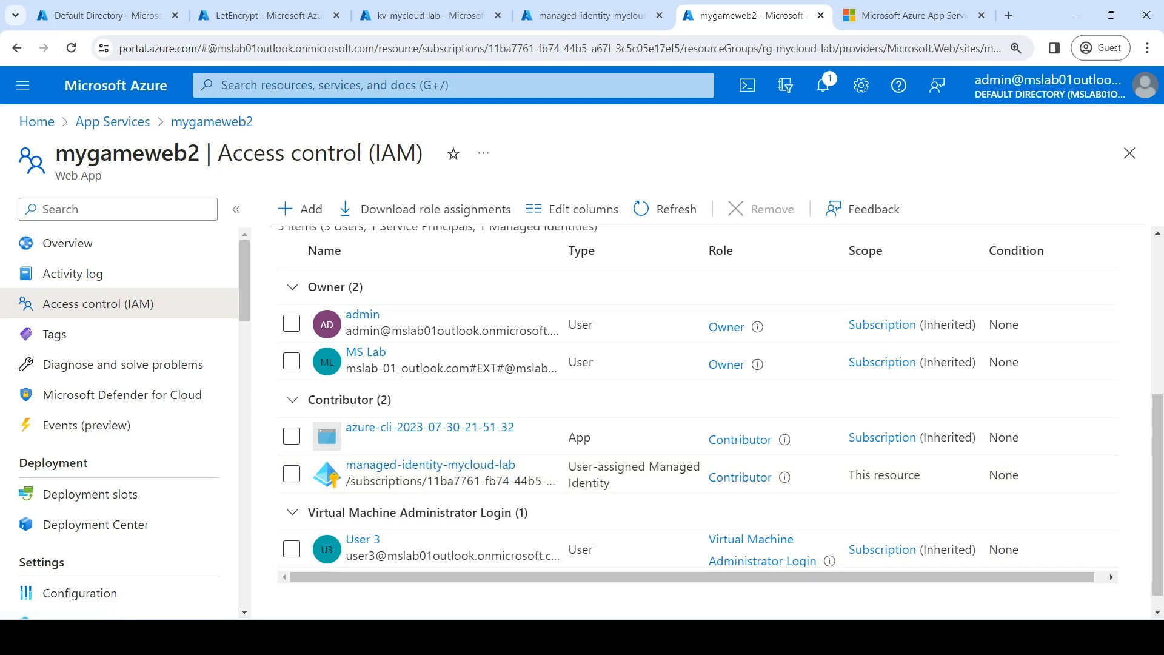
{"action": "left_click", "coordinate": [1047, 636]}
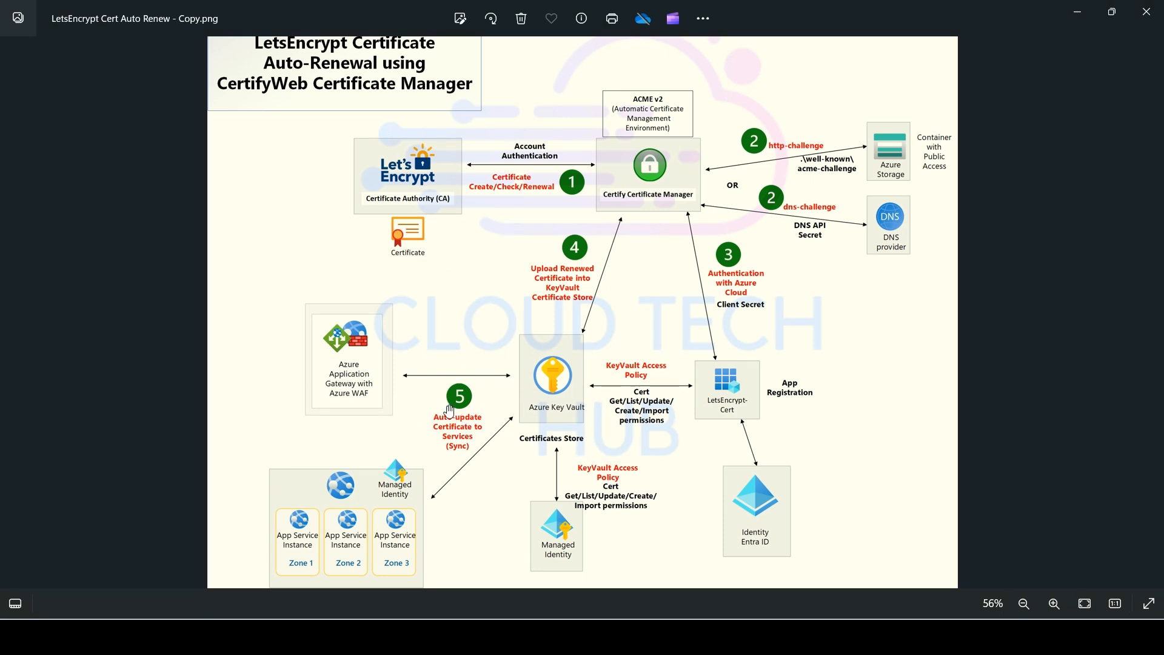
- Minimize the Photos window showing the auto-renewal diagram
{"action": "left_click", "coordinate": [1076, 16]}
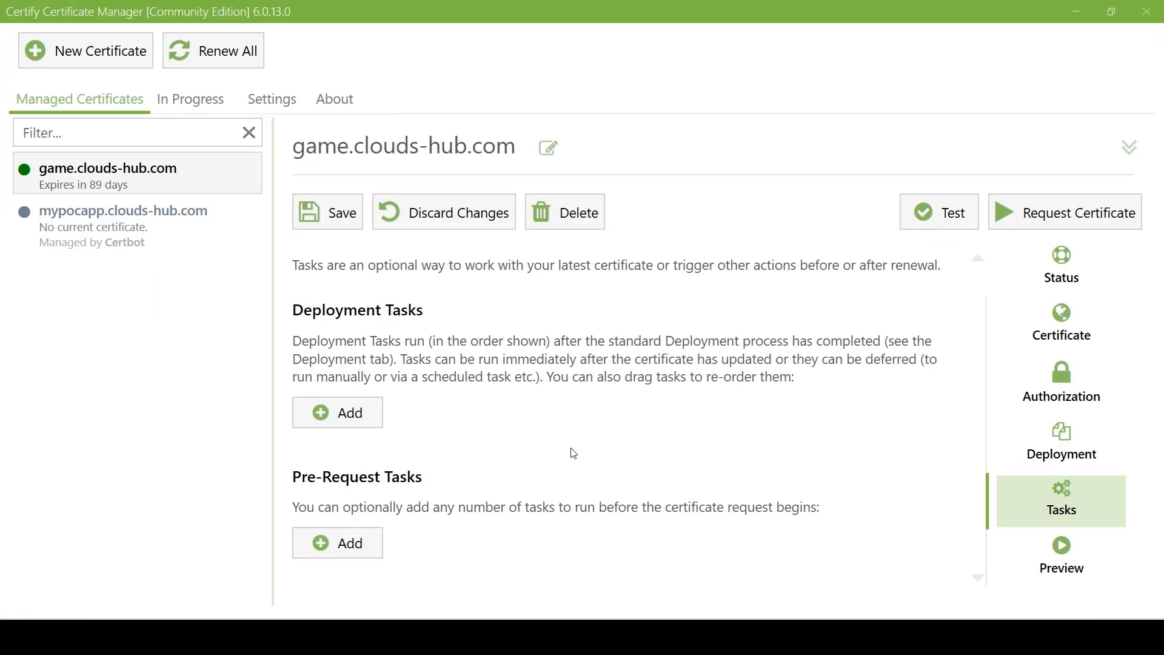
- Add a Deploy to Azure Key Vault deployment task to the game.clouds-hub.com certificate
{"action": "left_click", "coordinate": [1064, 313]}
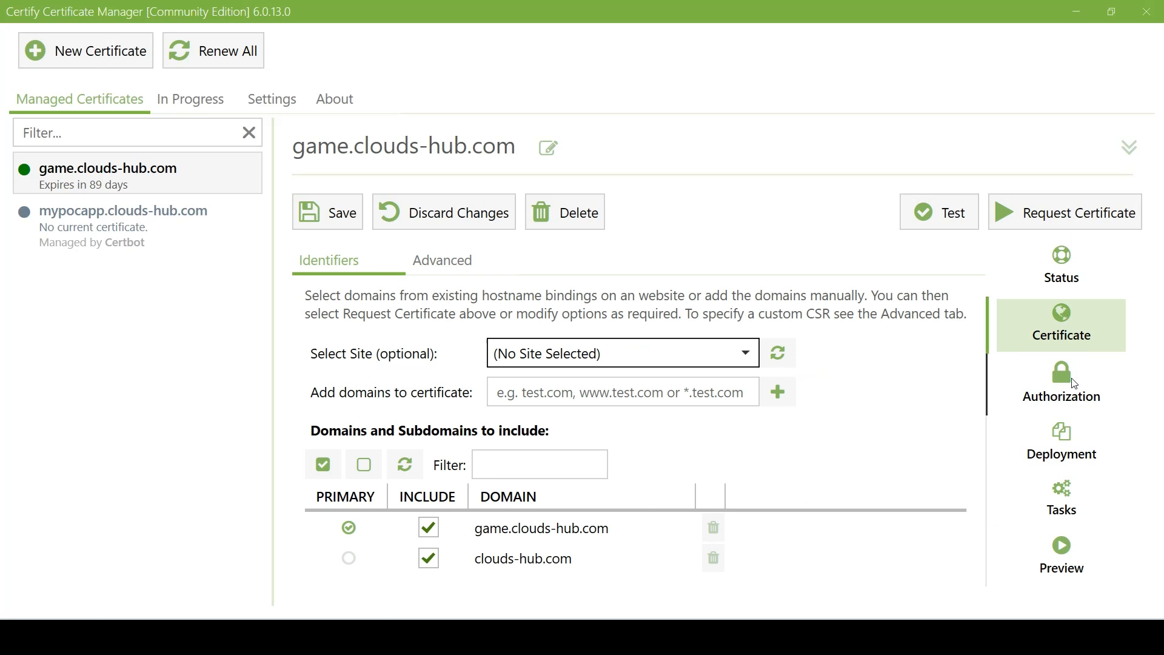
{"action": "left_click", "coordinate": [1062, 439]}
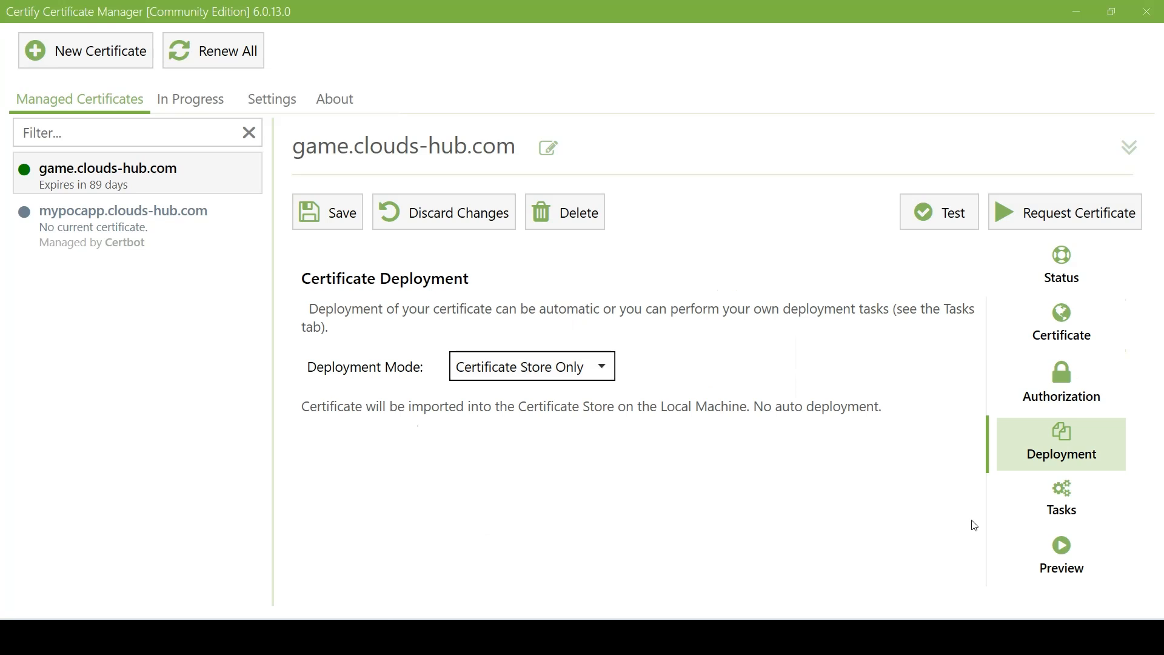
{"action": "left_click", "coordinate": [1068, 496]}
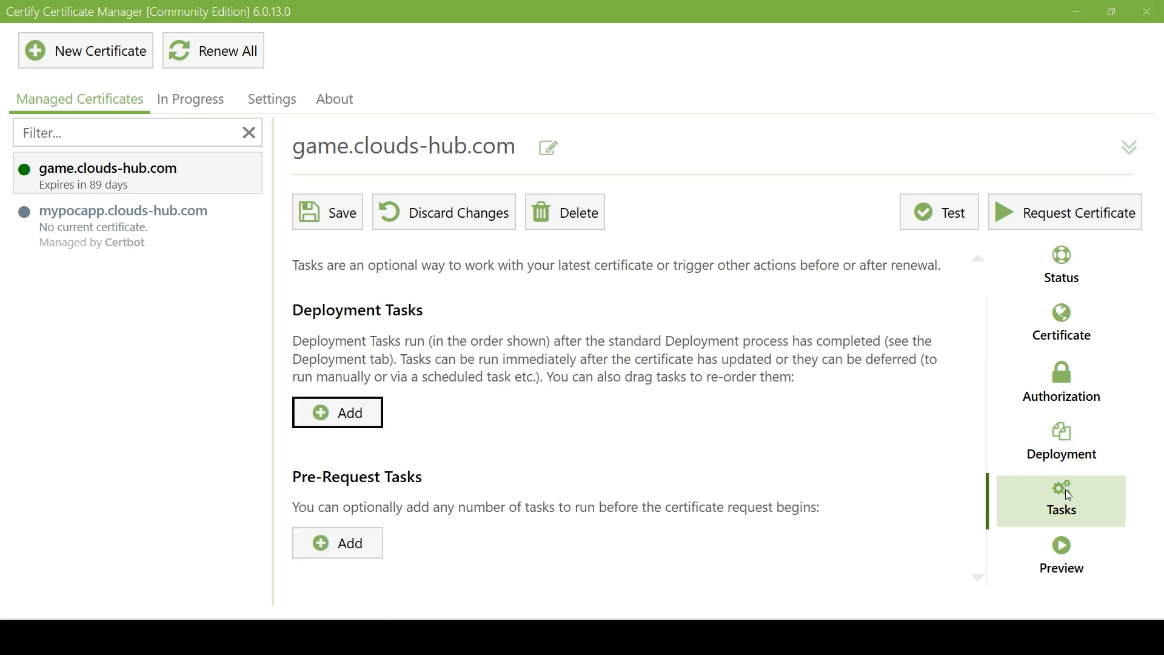
{"action": "left_click", "coordinate": [371, 424]}
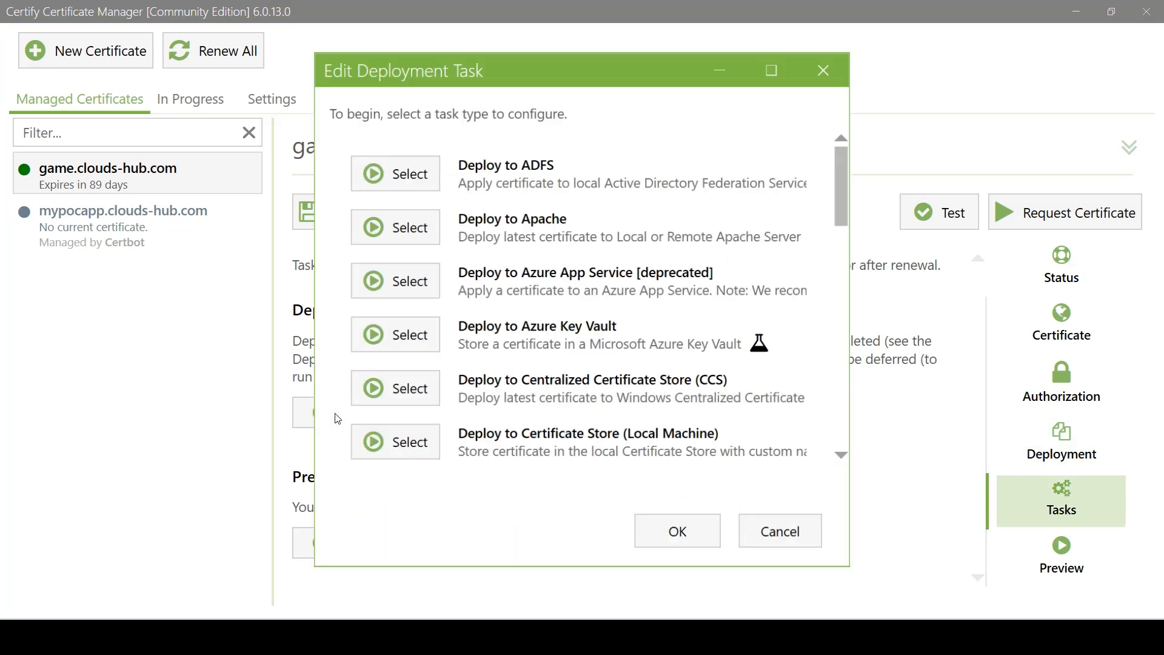
{"action": "left_click", "coordinate": [400, 337]}
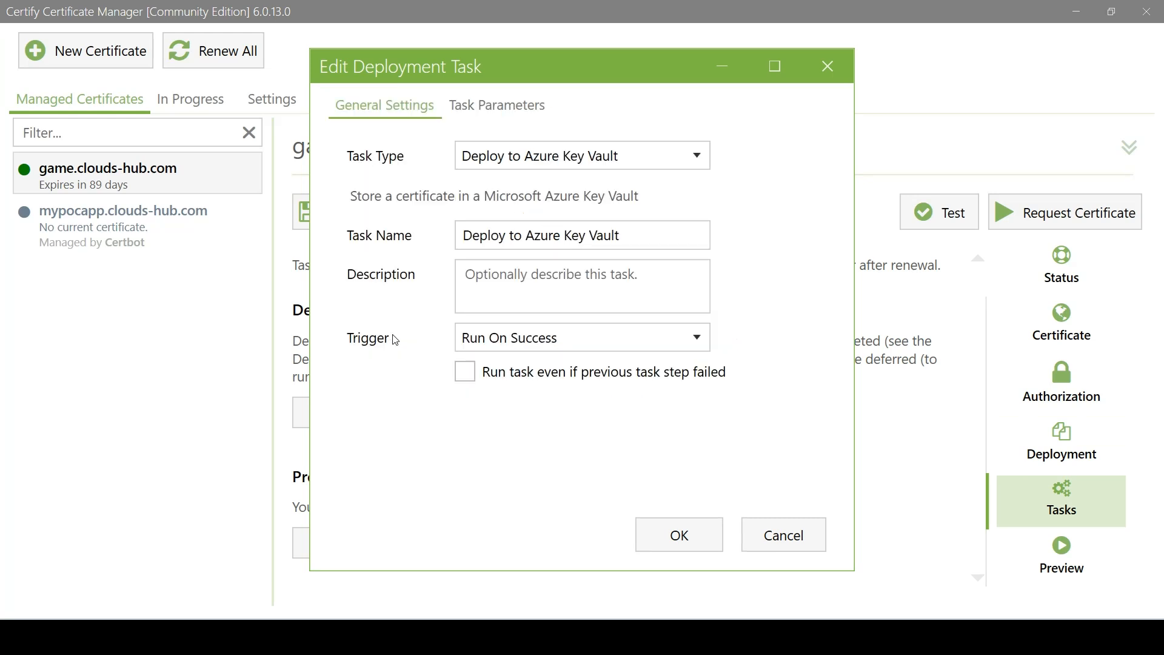
- Set the task to authenticate by Azure AD client secret with LetsEncrypt-App-Reg credentials
{"action": "left_click", "coordinate": [502, 107]}
{"action": "left_click", "coordinate": [583, 148]}
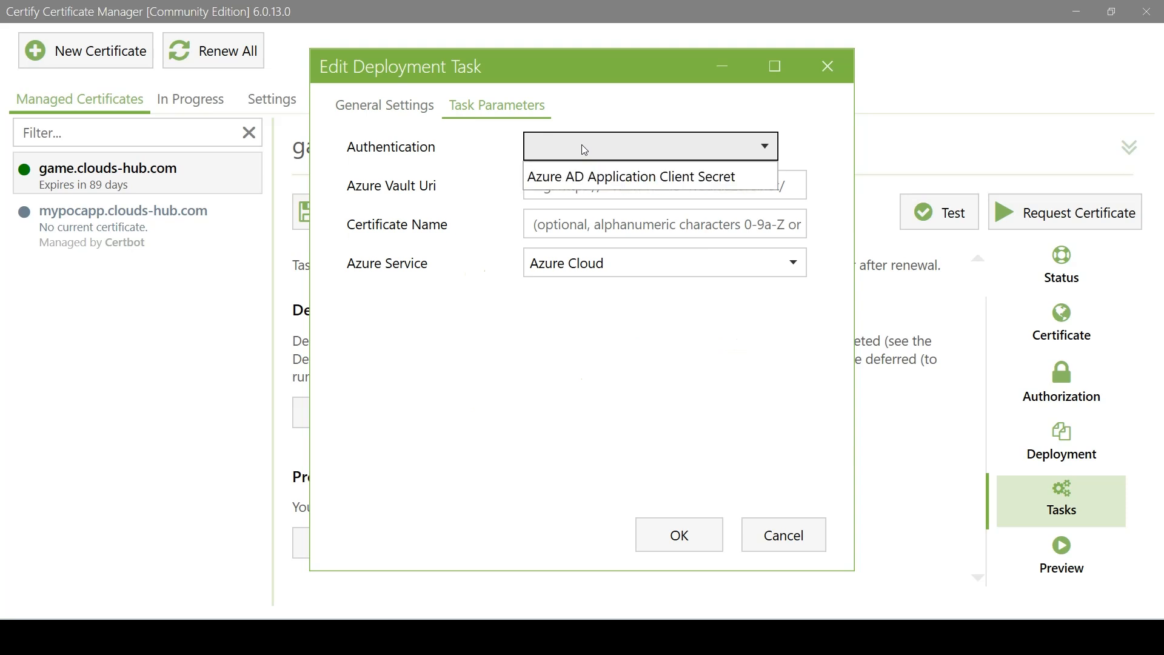
{"action": "left_click", "coordinate": [593, 175]}
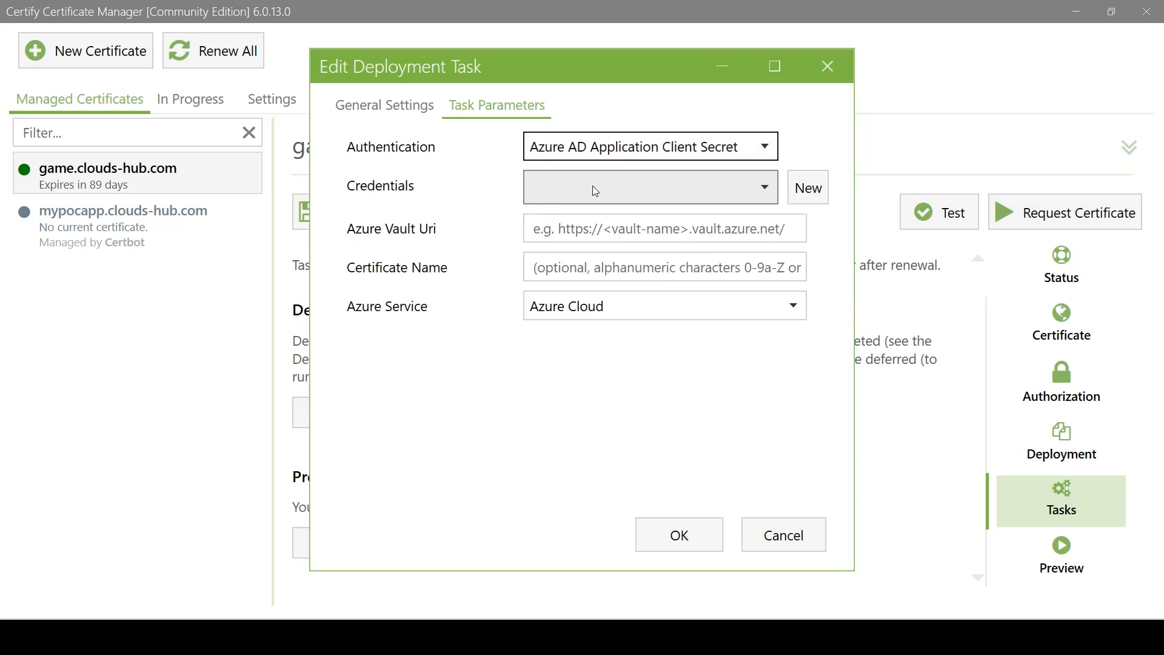
{"action": "left_click", "coordinate": [761, 189]}
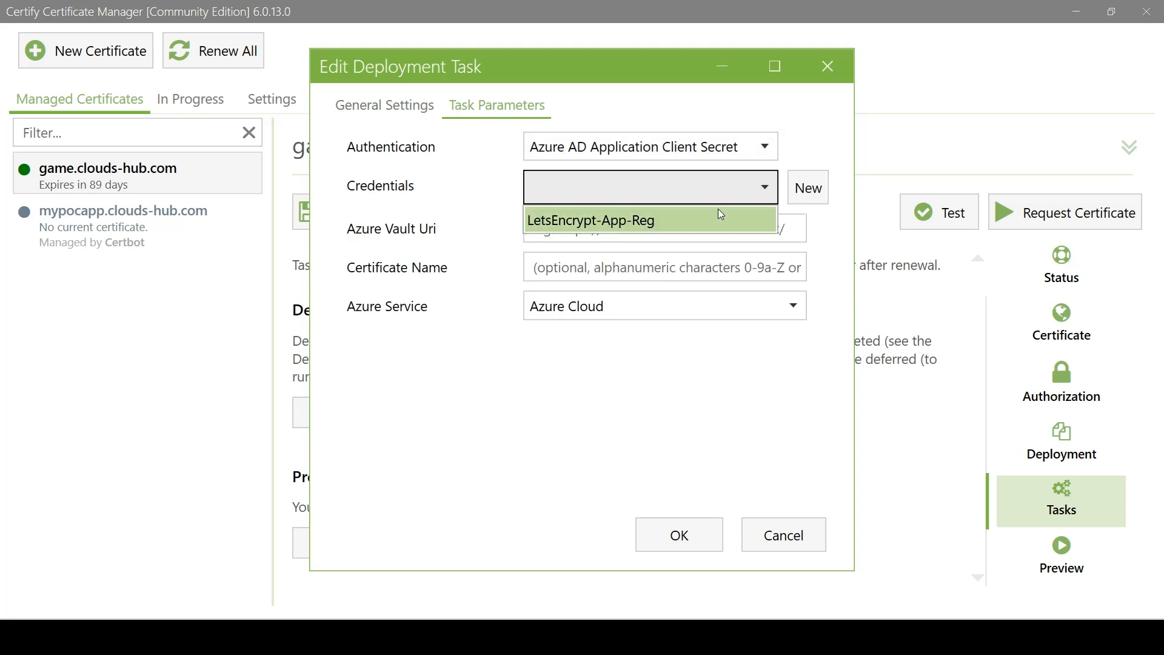
{"action": "left_click", "coordinate": [705, 220]}
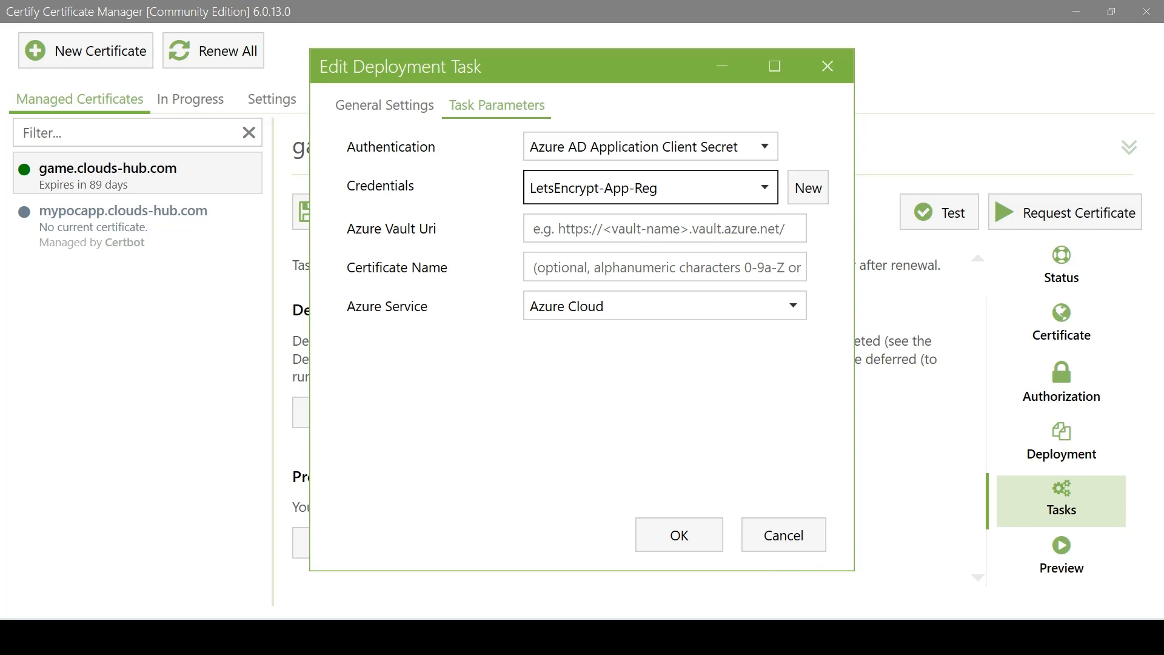
- Copy the kv-mycloud-lab Vault URI from the Azure portal and return to the task
{"action": "key", "text": "alt+Tab"}
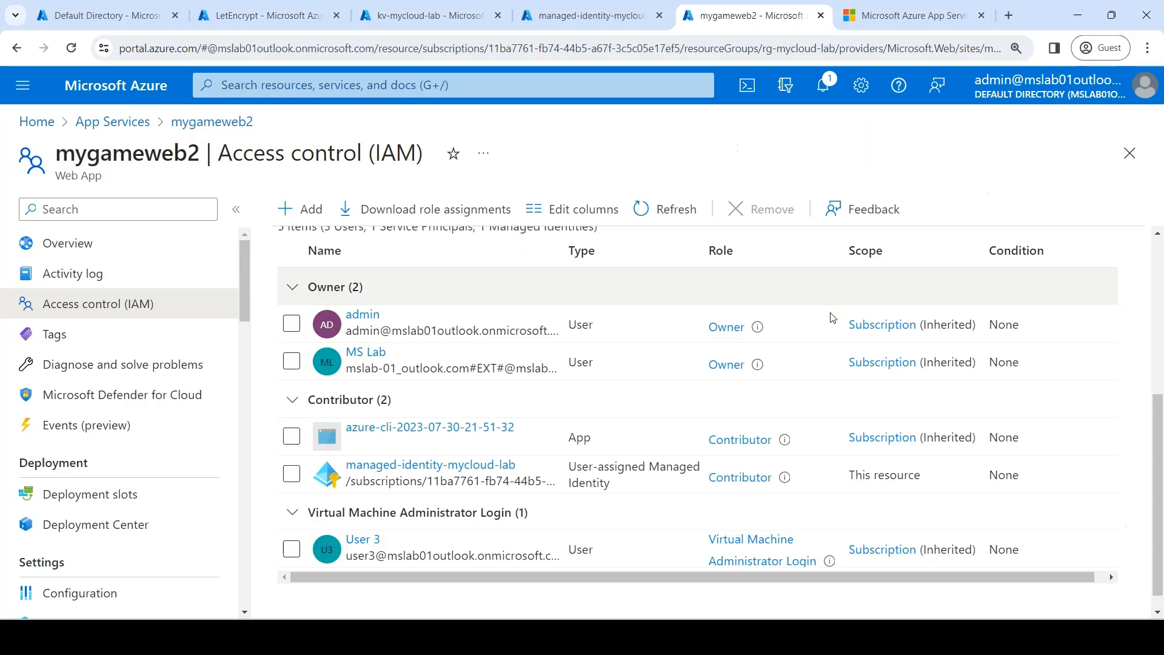
{"action": "left_click", "coordinate": [441, 24]}
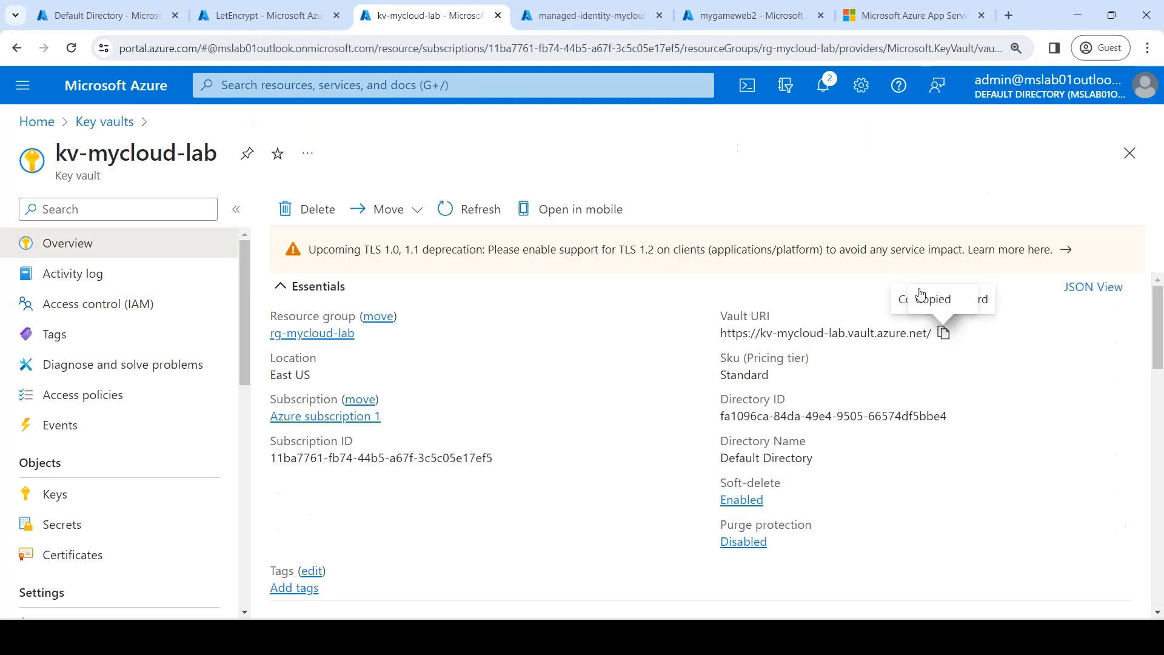
{"action": "left_click", "coordinate": [943, 333]}
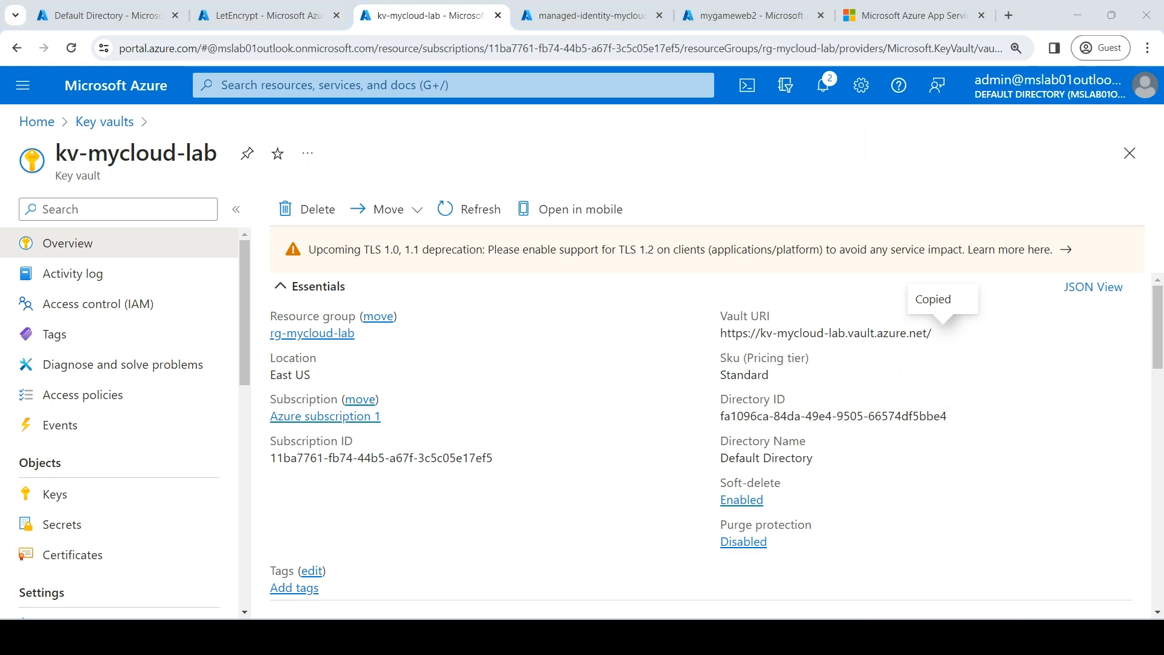
{"action": "mouse_move", "coordinate": [843, 607]}
{"action": "left_click", "coordinate": [936, 567]}
- Paste the kv-mycloud-lab vault URI, name the certificate Game-cert-pfx, and save the deployment task
{"action": "left_click", "coordinate": [582, 229]}
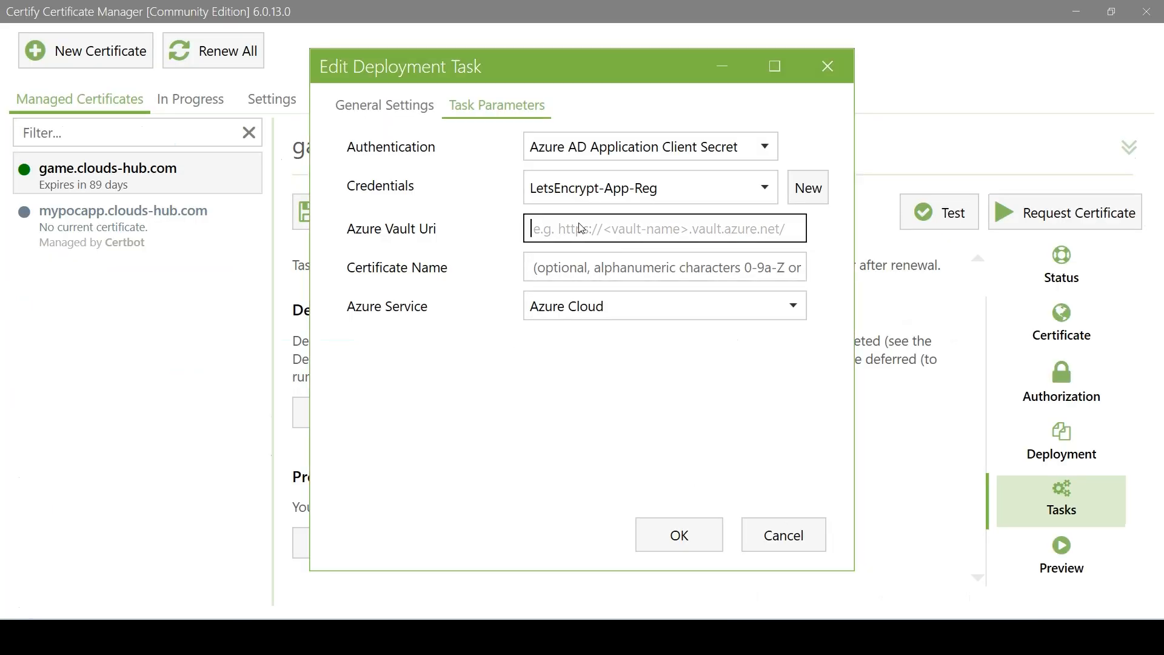
{"action": "key", "text": "ctrl+v"}
{"action": "left_click", "coordinate": [534, 268]}
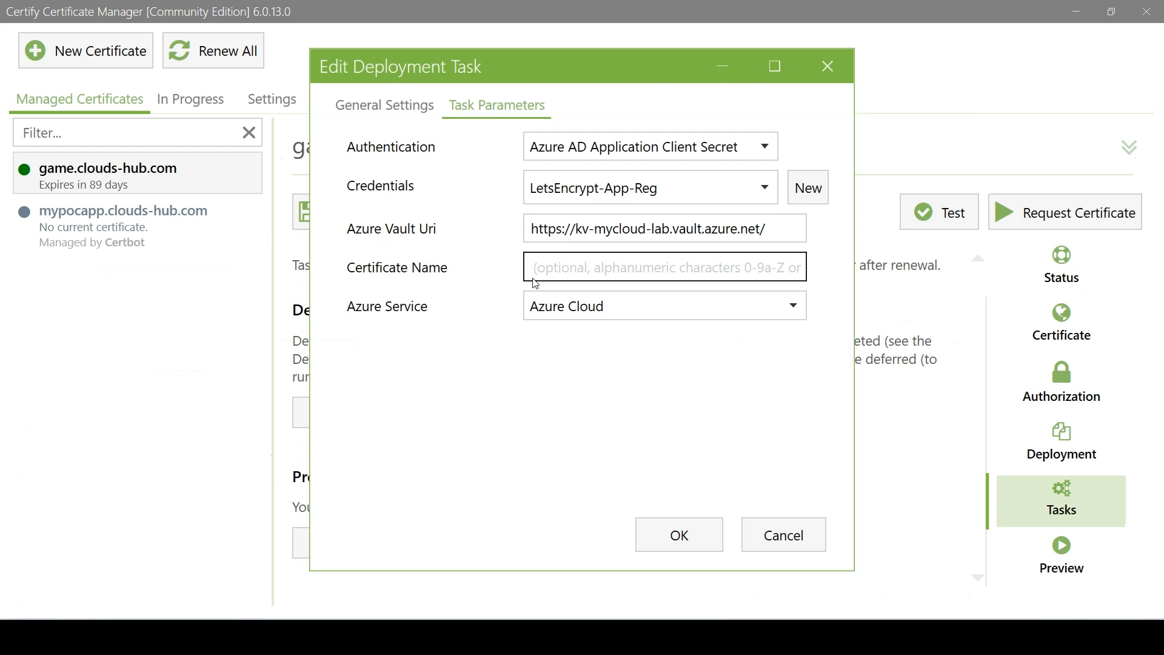
{"action": "type", "text": "Game-"}
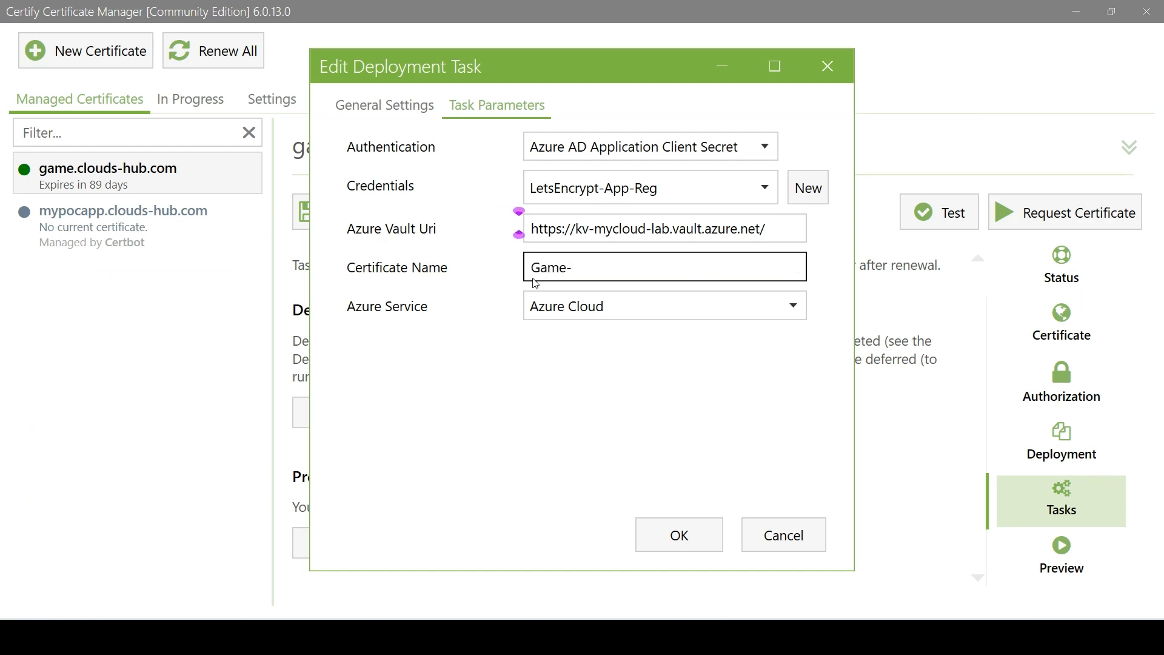
{"action": "type", "text": "cert-pfx"}
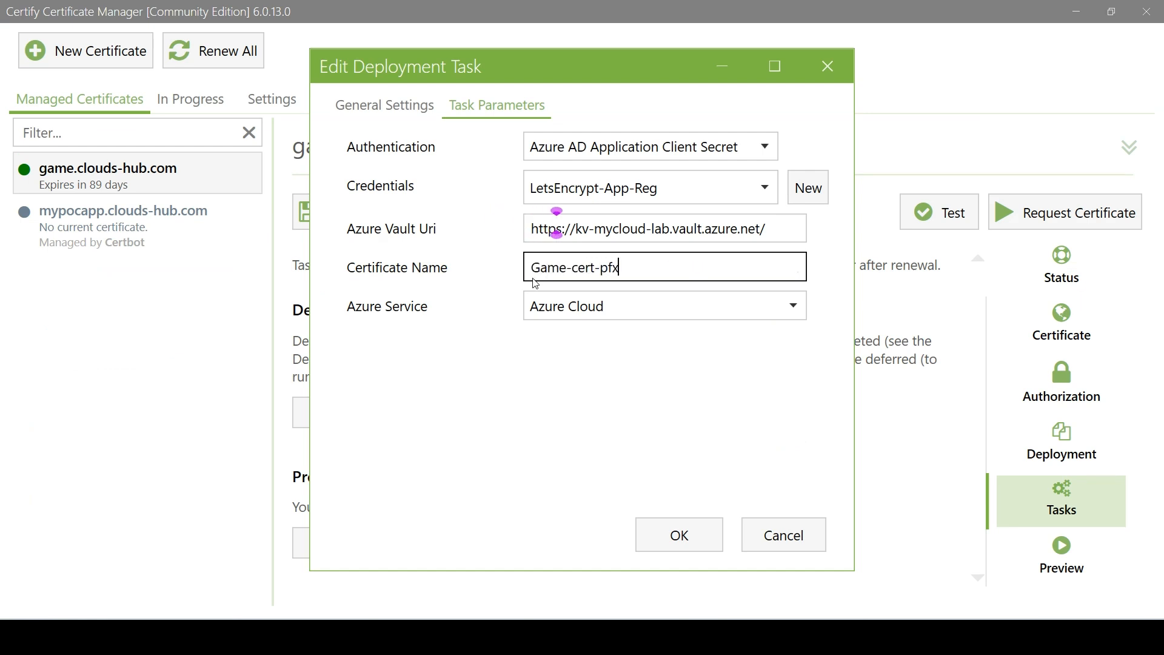
{"action": "left_click", "coordinate": [376, 111]}
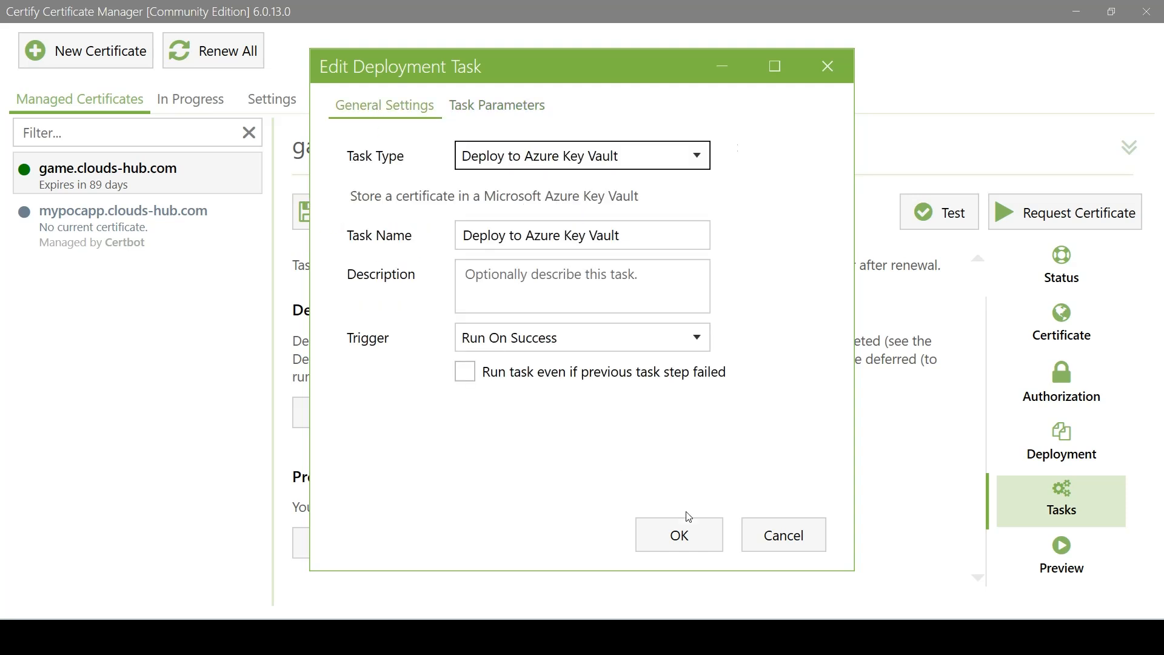
{"action": "left_click", "coordinate": [680, 533]}
{"action": "scroll", "coordinate": [537, 426], "scroll_direction": "down", "scroll_amount": 1}
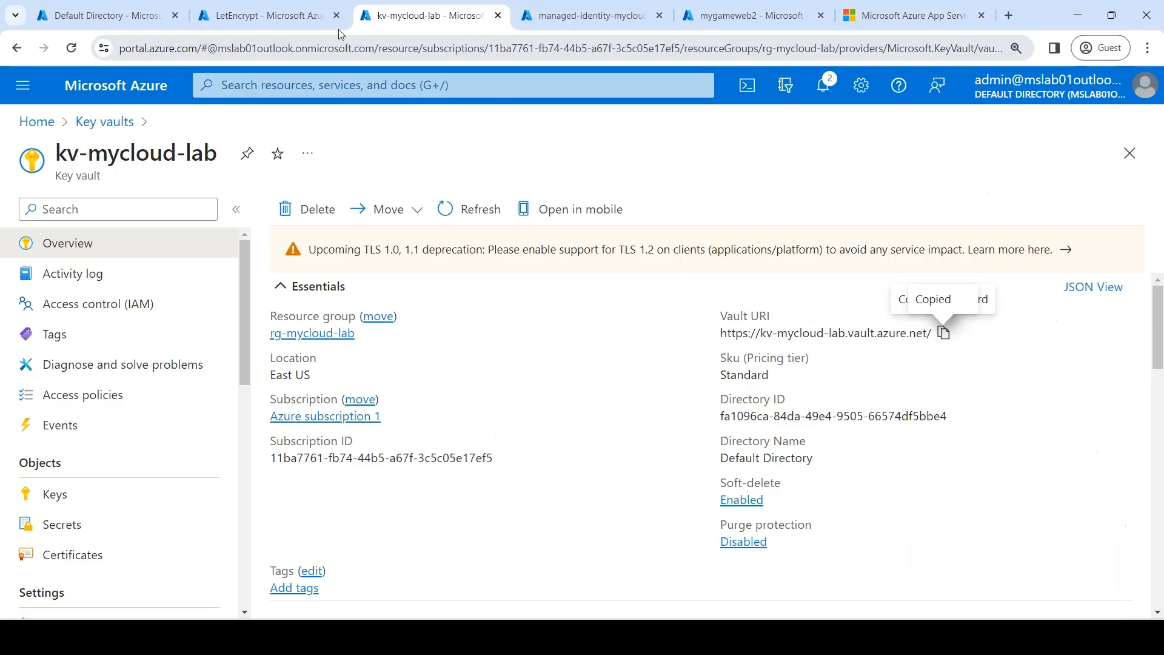
- Verify Game-cert-pfx in kv-mycloud-lab has two enabled versions, then go to the mygameweb2 web app
{"action": "left_click", "coordinate": [300, 18]}
{"action": "left_click", "coordinate": [468, 19]}
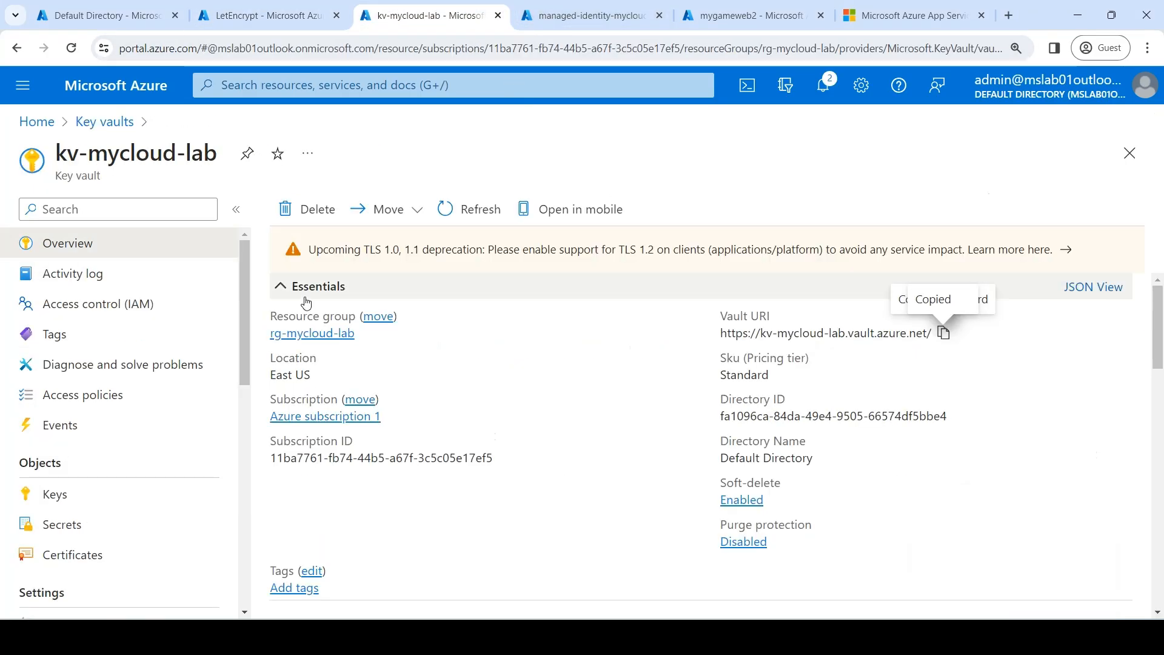
{"action": "left_click", "coordinate": [164, 548]}
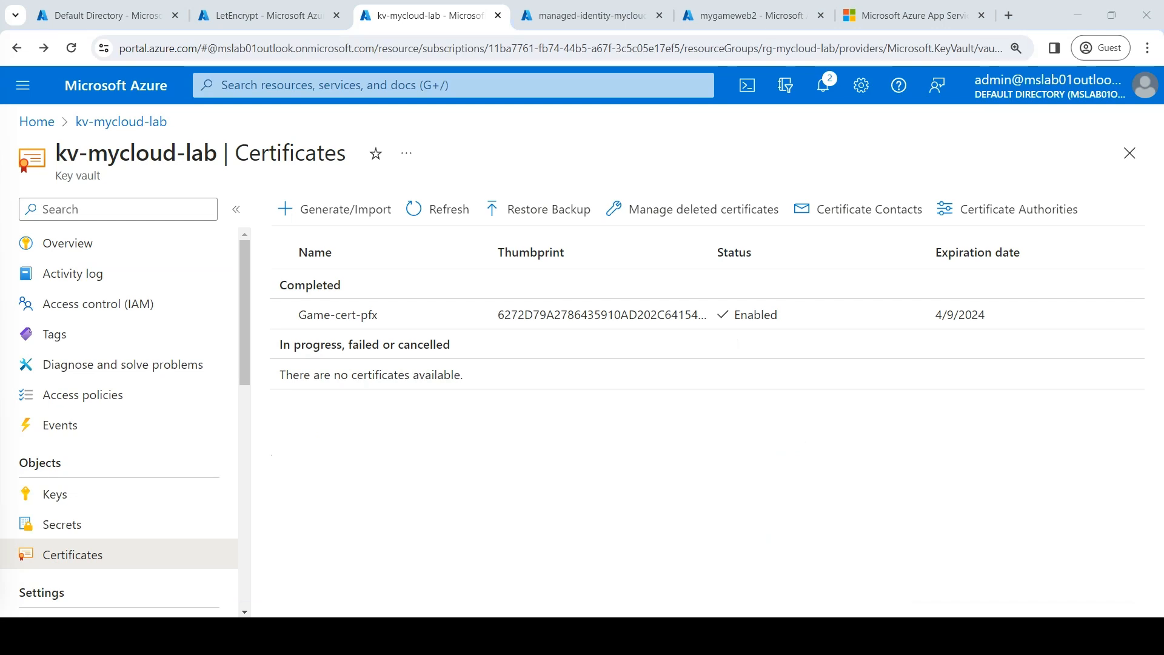
{"action": "left_click", "coordinate": [609, 316]}
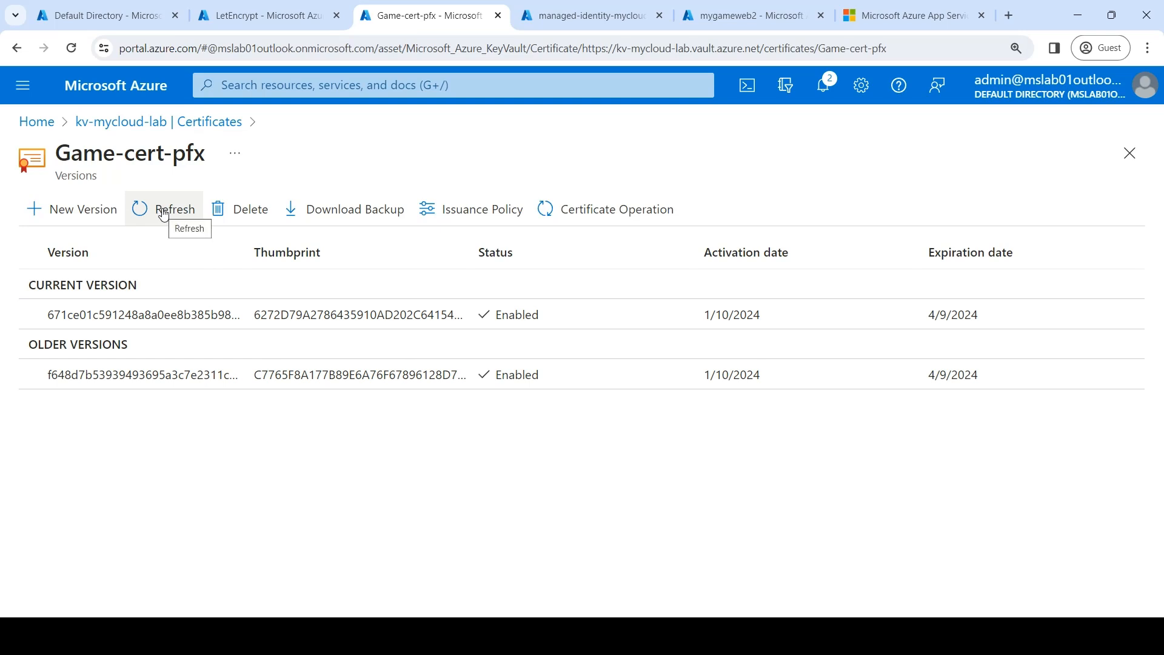
{"action": "left_click", "coordinate": [753, 20]}
{"action": "scroll", "coordinate": [121, 448], "scroll_direction": "down", "scroll_amount": 3}
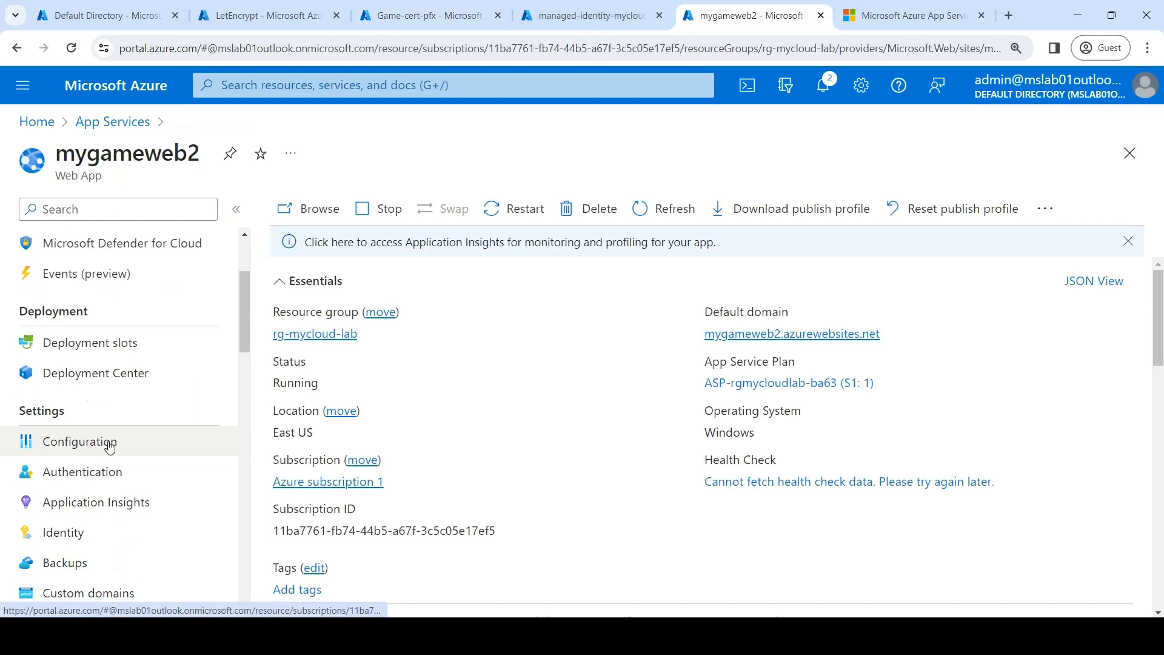
- Add an SNI SSL binding for game.clouds-hub.com using the game.clouds-hub.com certificate
{"action": "scroll", "coordinate": [109, 446], "scroll_direction": "down", "scroll_amount": 5}
{"action": "left_click", "coordinate": [106, 448]}
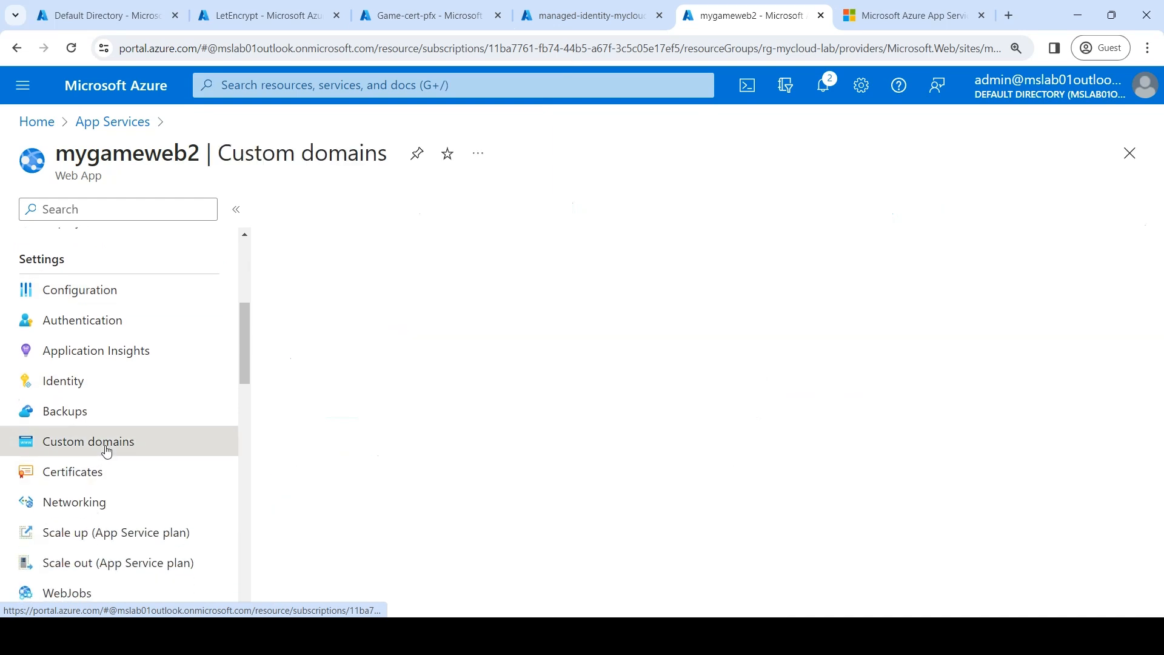
{"action": "scroll", "coordinate": [467, 394], "scroll_direction": "down", "scroll_amount": 1}
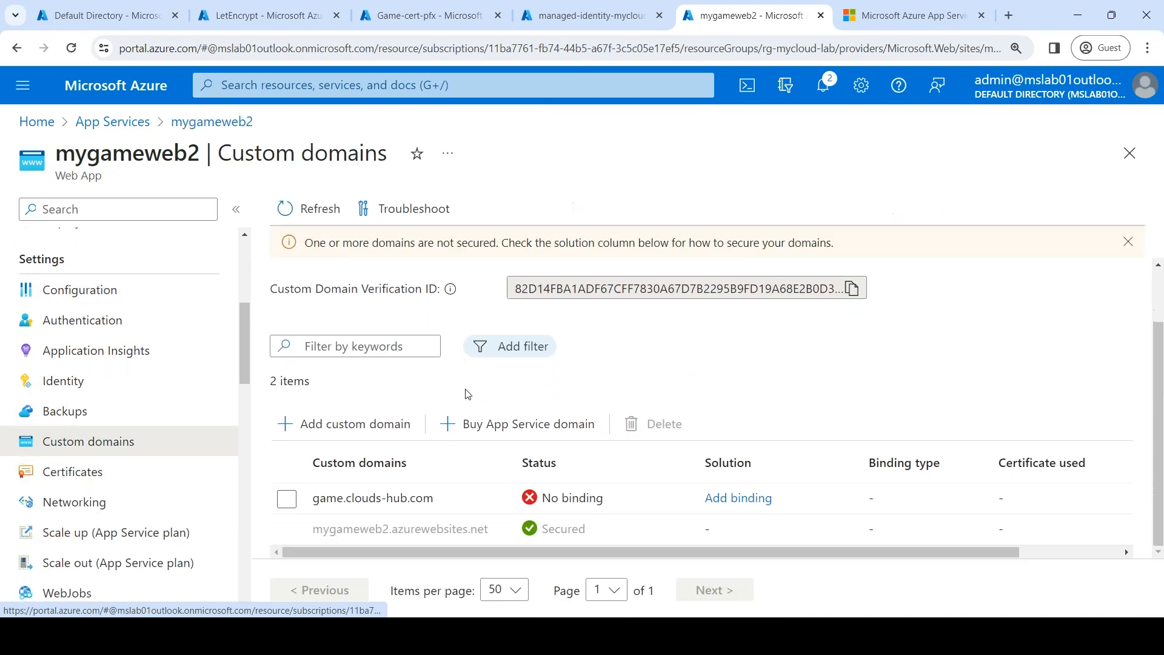
{"action": "left_click", "coordinate": [290, 502]}
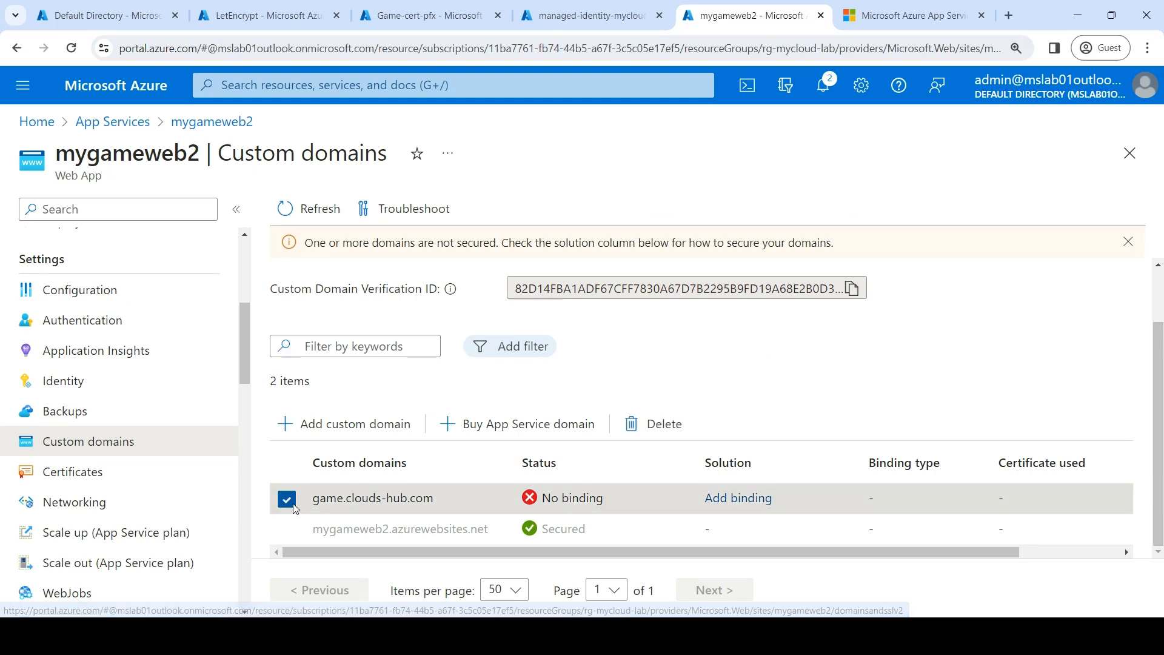
{"action": "left_click", "coordinate": [729, 502]}
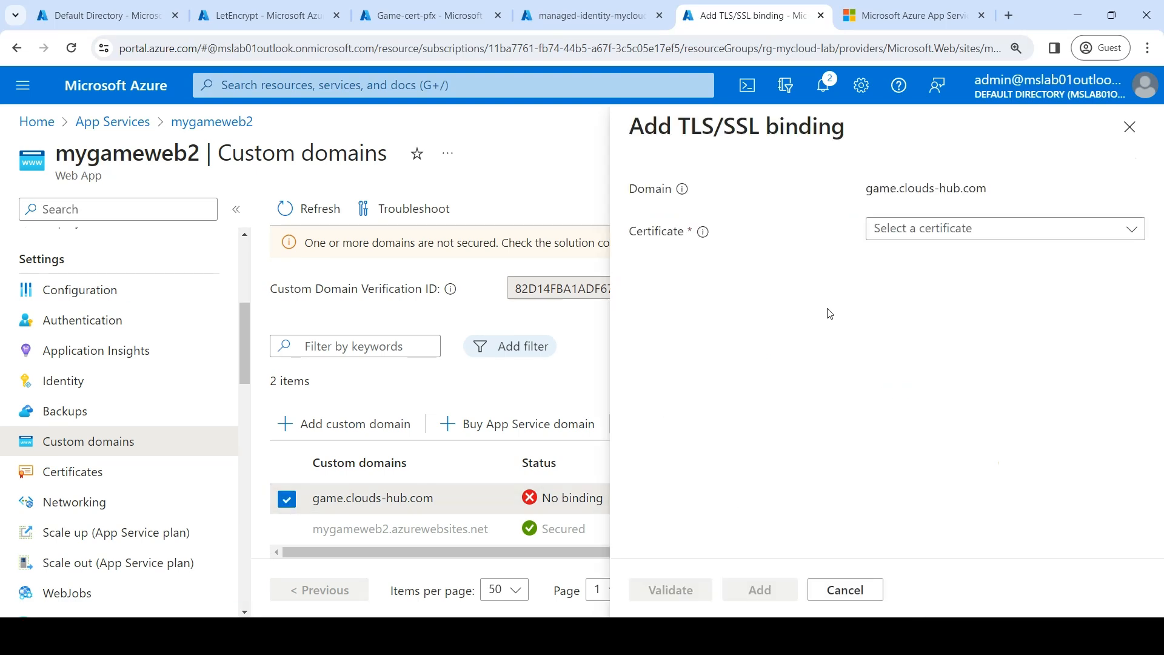
{"action": "left_click", "coordinate": [982, 228]}
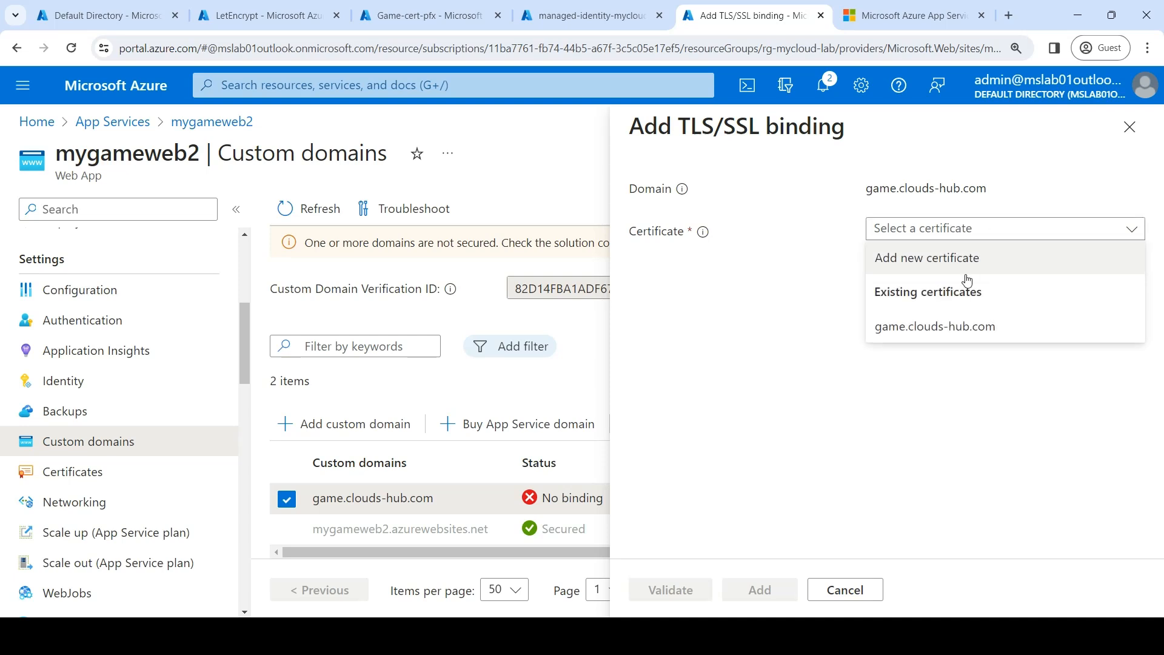
{"action": "left_click", "coordinate": [948, 330]}
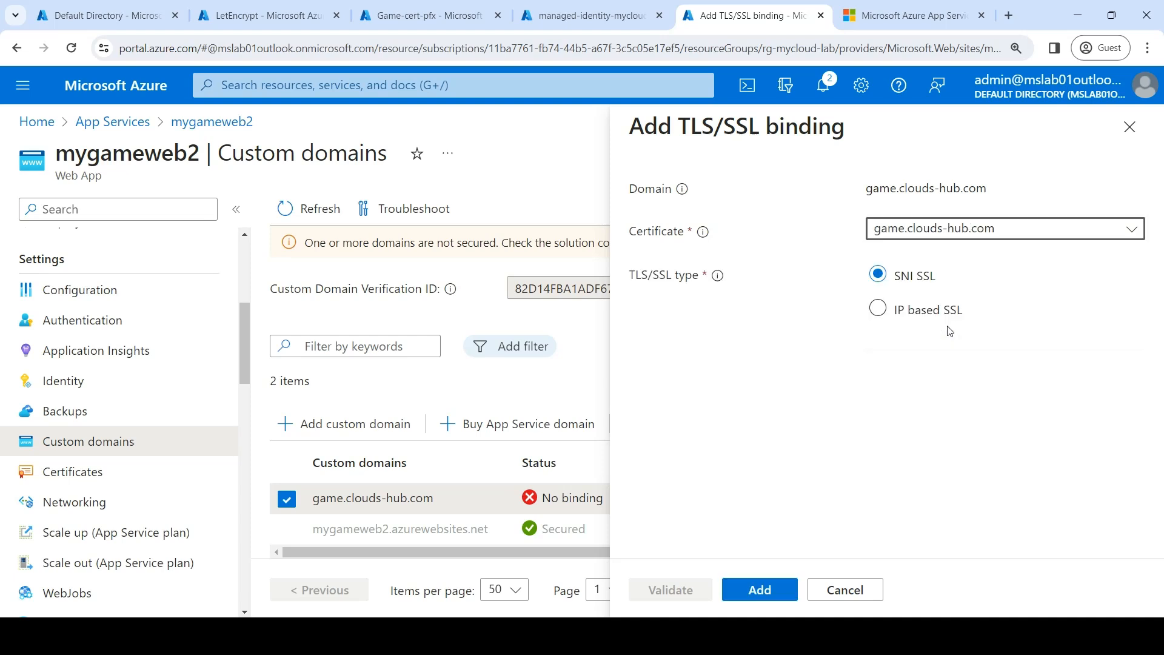
{"action": "left_click", "coordinate": [784, 591]}
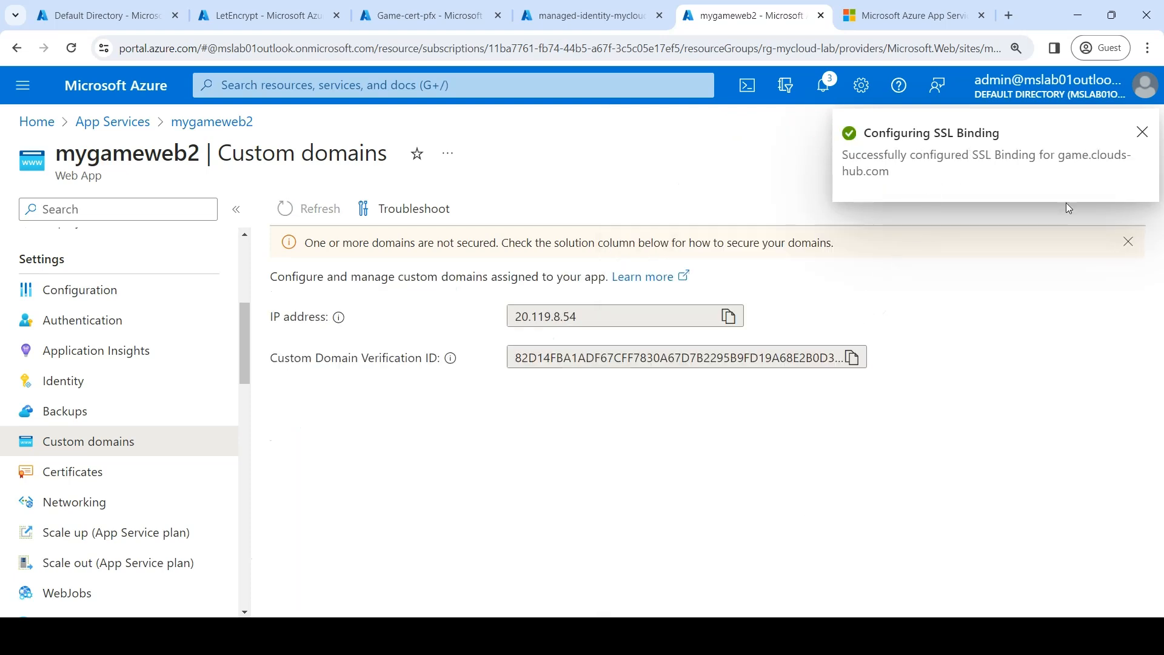
{"action": "scroll", "coordinate": [879, 394], "scroll_direction": "down", "scroll_amount": 2}
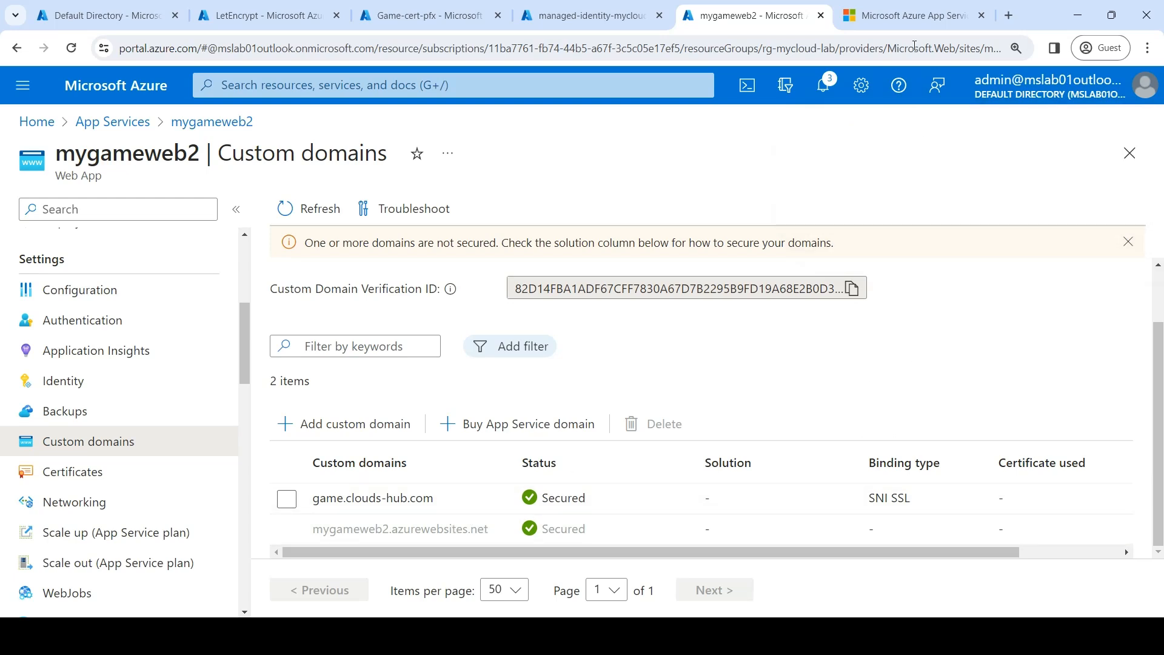
{"action": "left_click", "coordinate": [909, 18]}
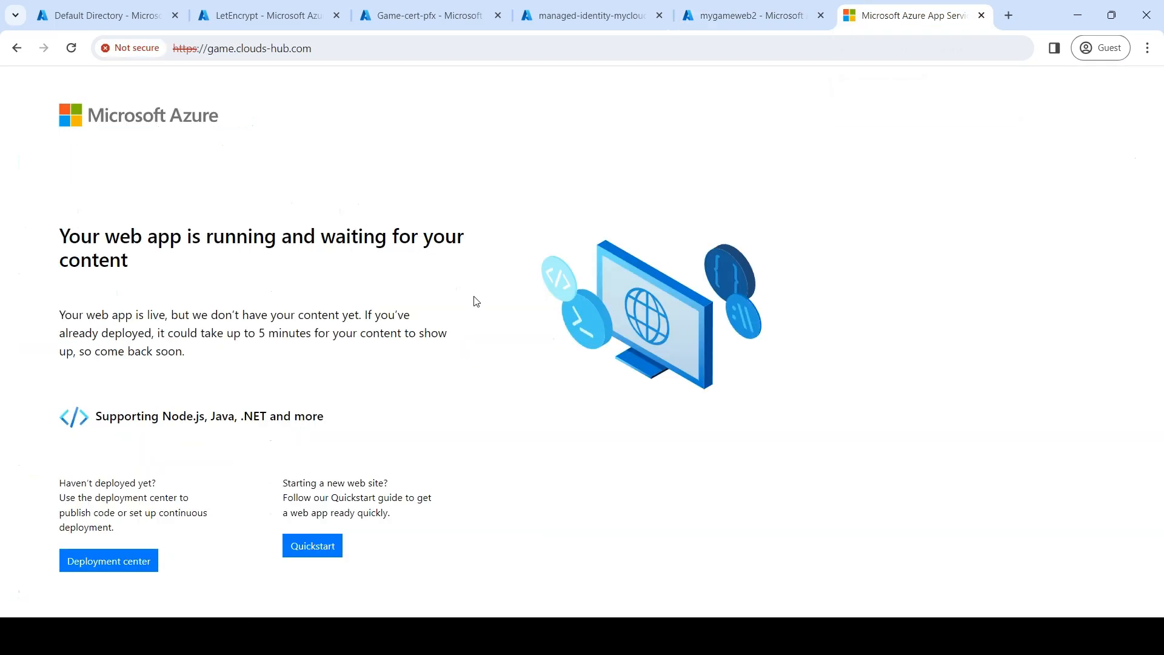
- Reload game.clouds-hub.com, check its connection security details, then return to Certify
{"action": "left_click", "coordinate": [71, 49]}
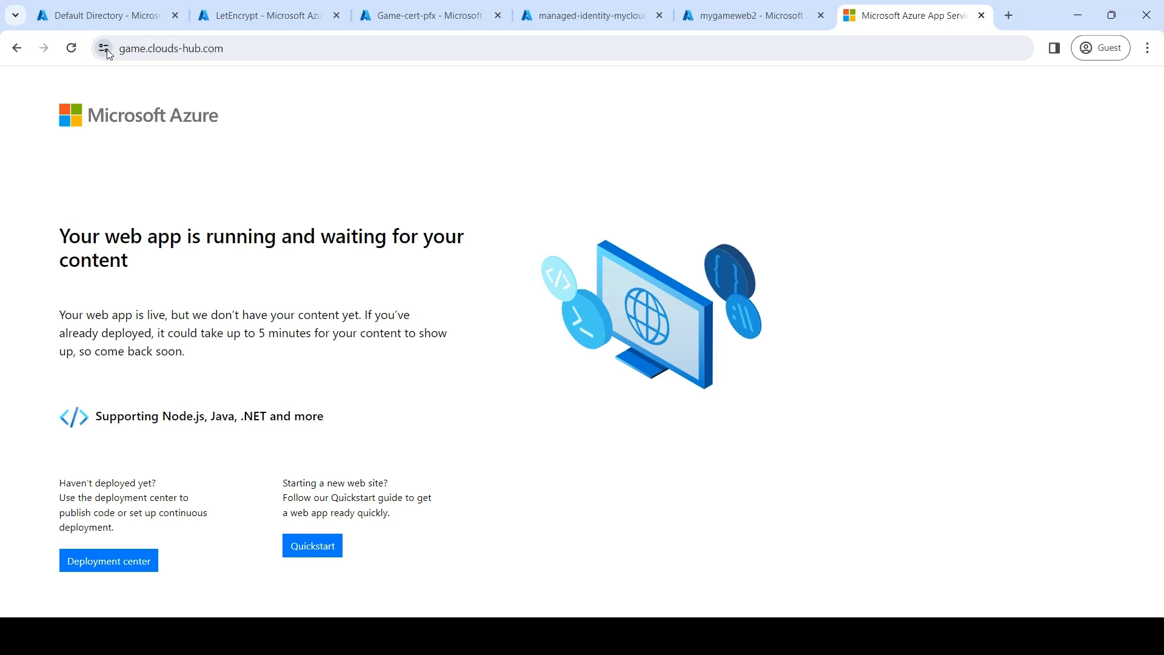
{"action": "left_click", "coordinate": [104, 48]}
{"action": "key", "text": "Escape"}
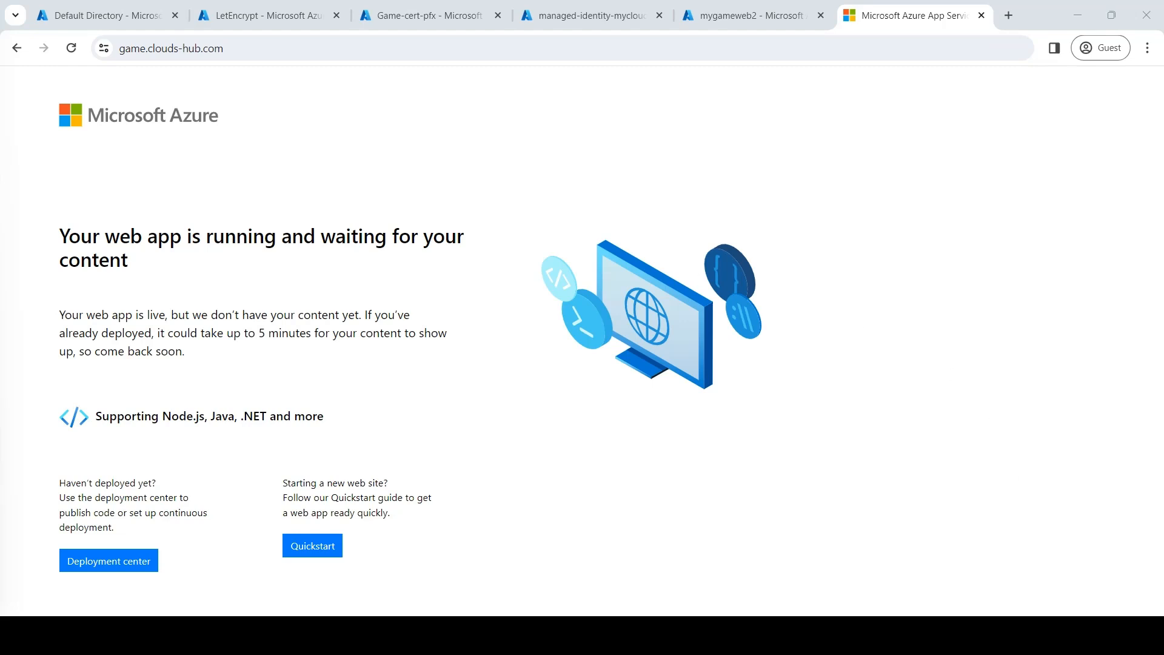
{"action": "key", "text": "alt+Tab"}
- Change the General Settings renewal from 89 to 15 days before expiry
{"action": "left_click", "coordinate": [271, 100]}
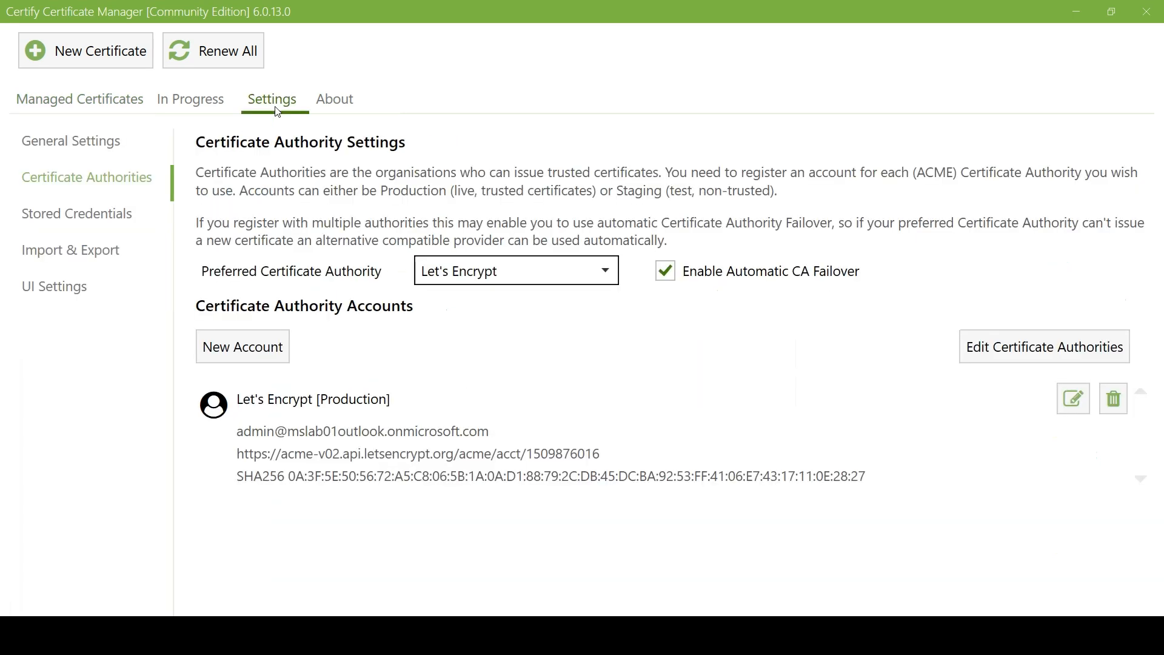
{"action": "left_click", "coordinate": [95, 146]}
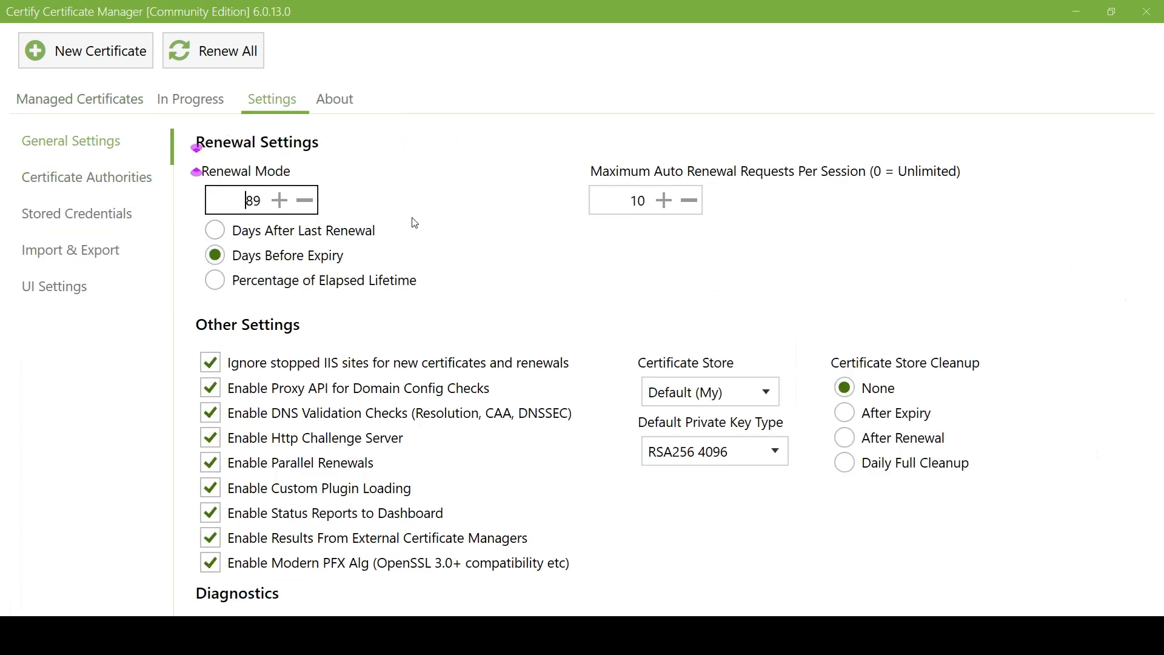
{"action": "left_click_drag", "start_coordinate": [246, 206], "coordinate": [277, 201]}
{"action": "type", "text": "7"}
{"action": "key", "text": "BackSpace"}
{"action": "type", "text": "15"}
{"action": "left_click", "coordinate": [363, 208]}
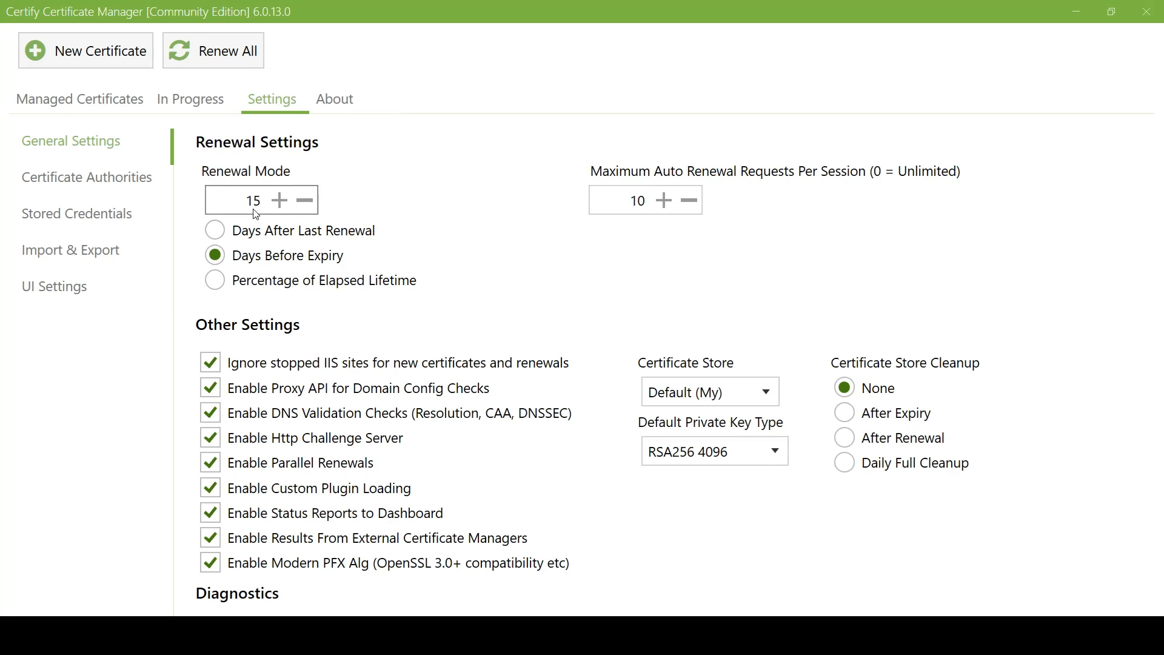
- Return to the managed certificates list showing game.clouds-hub.com
{"action": "left_click", "coordinate": [91, 100]}
{"action": "left_click", "coordinate": [272, 100]}
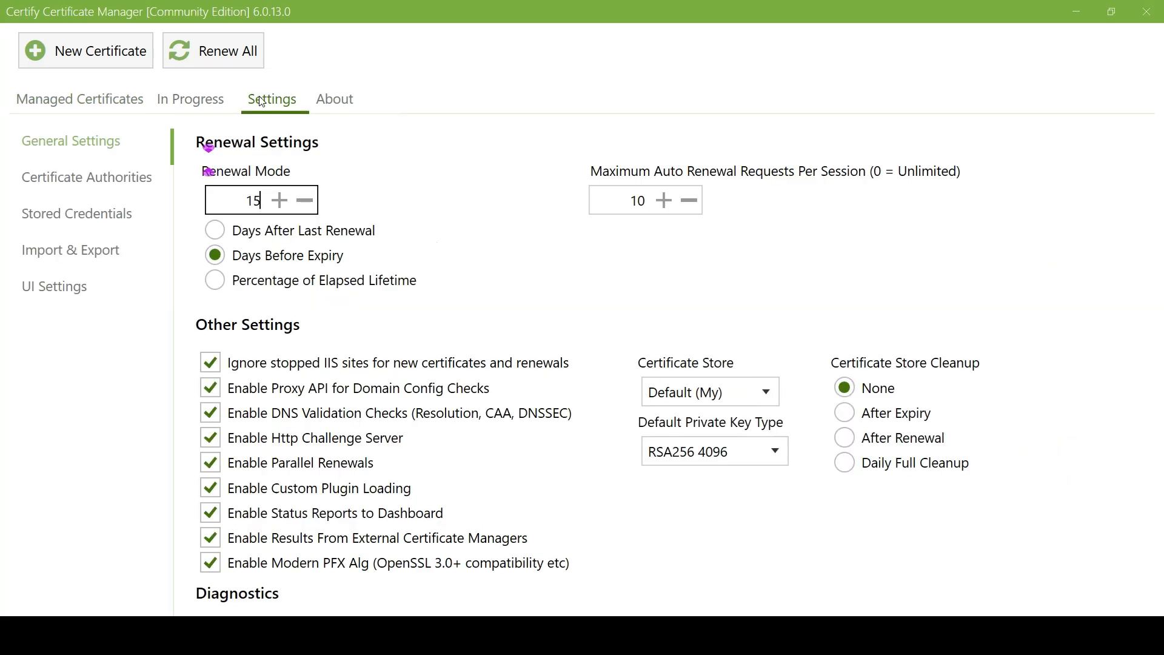
{"action": "left_click", "coordinate": [115, 103]}
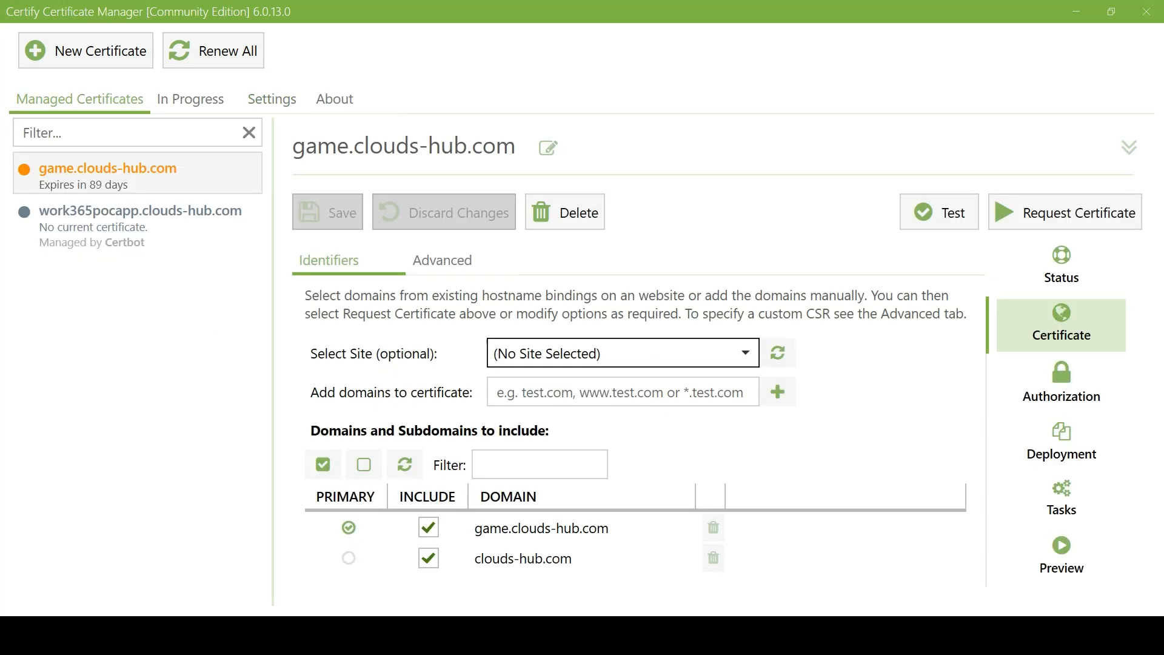